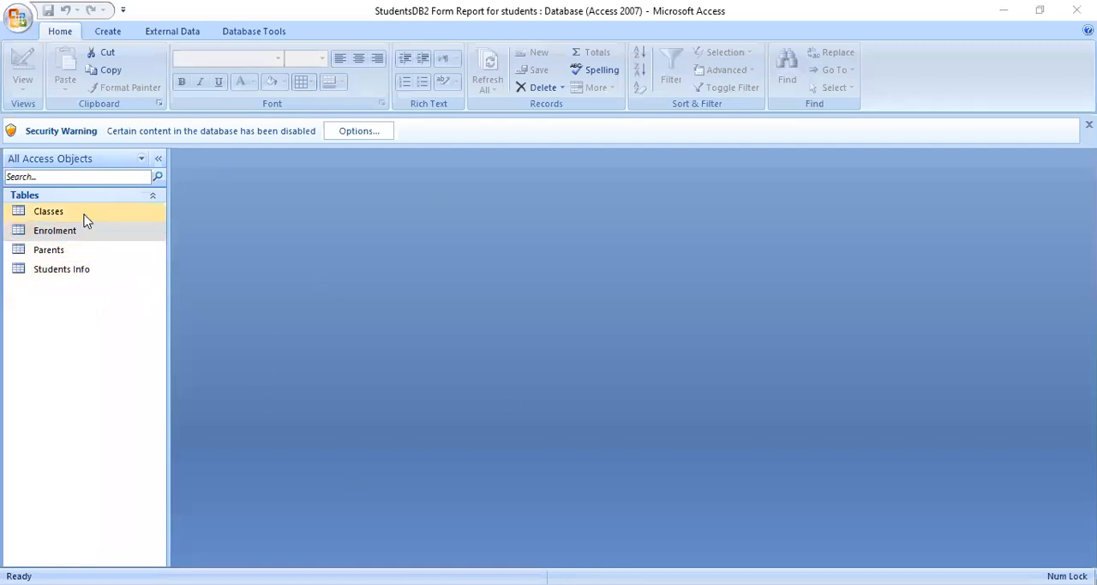
click(123, 338)
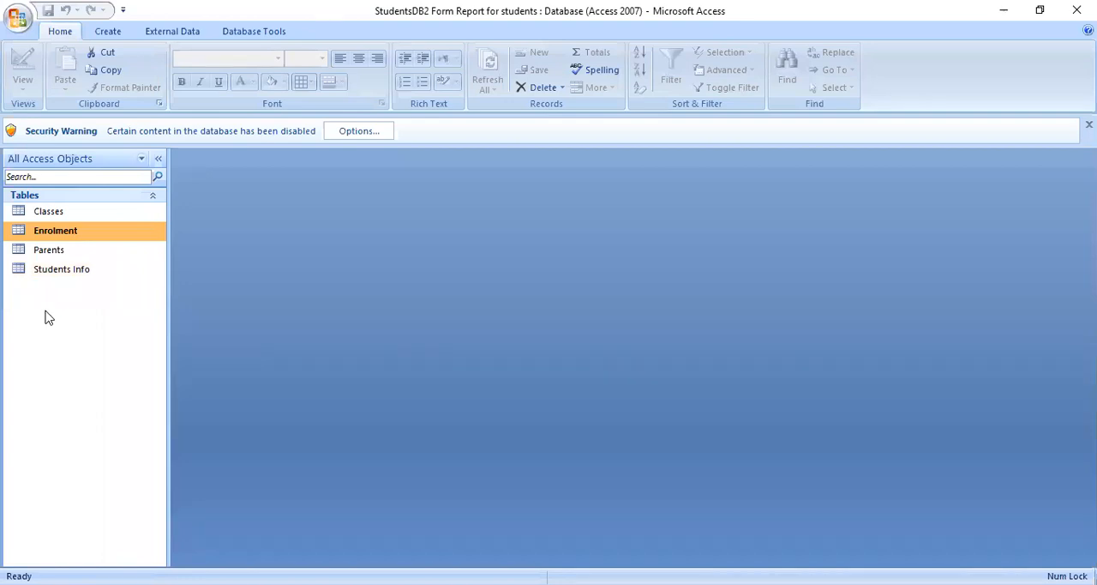
click(72, 216)
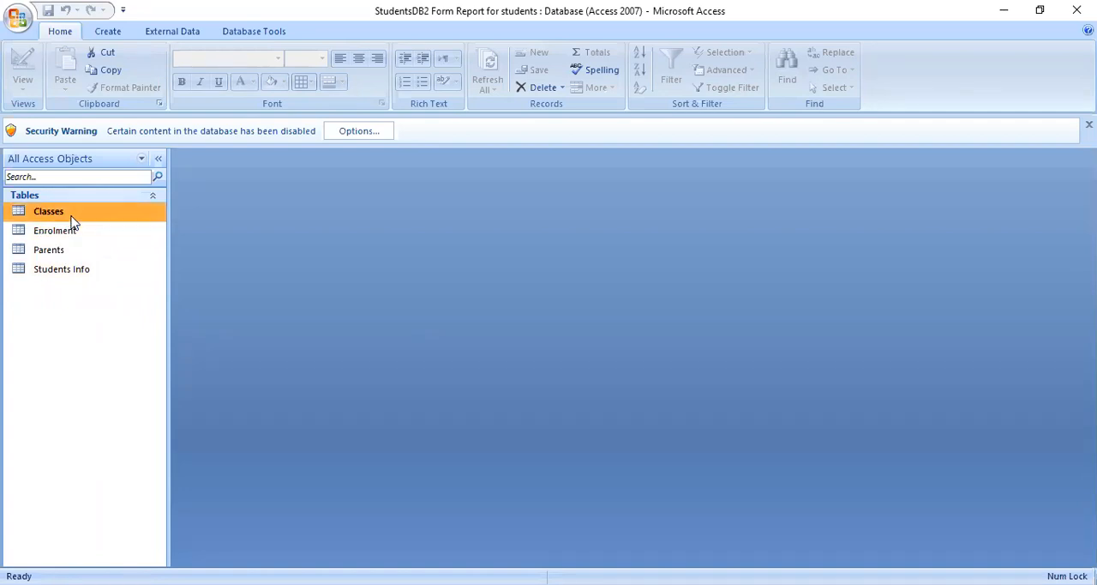
click(73, 230)
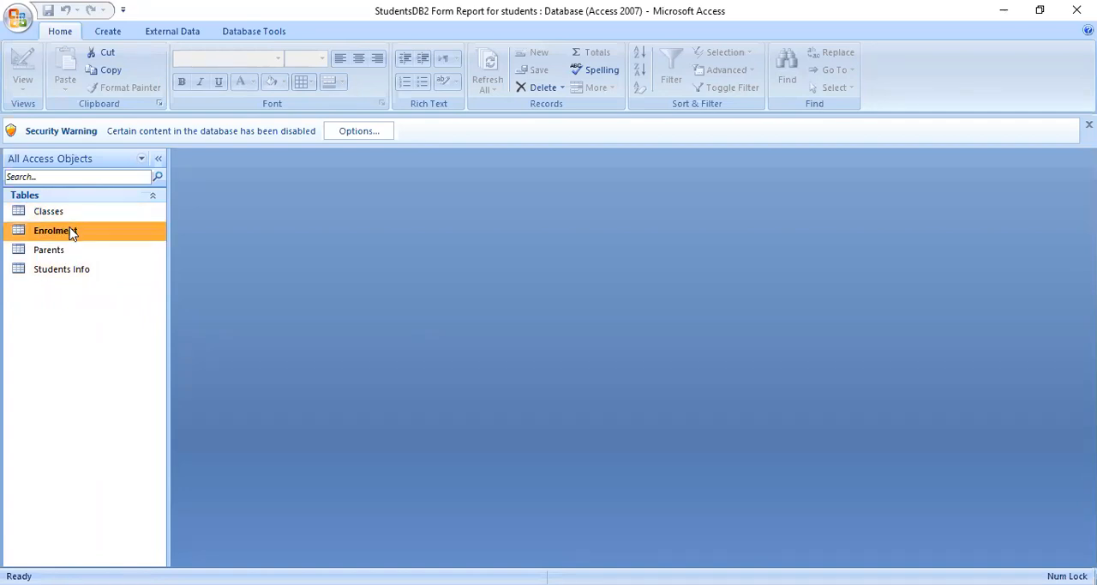
click(65, 250)
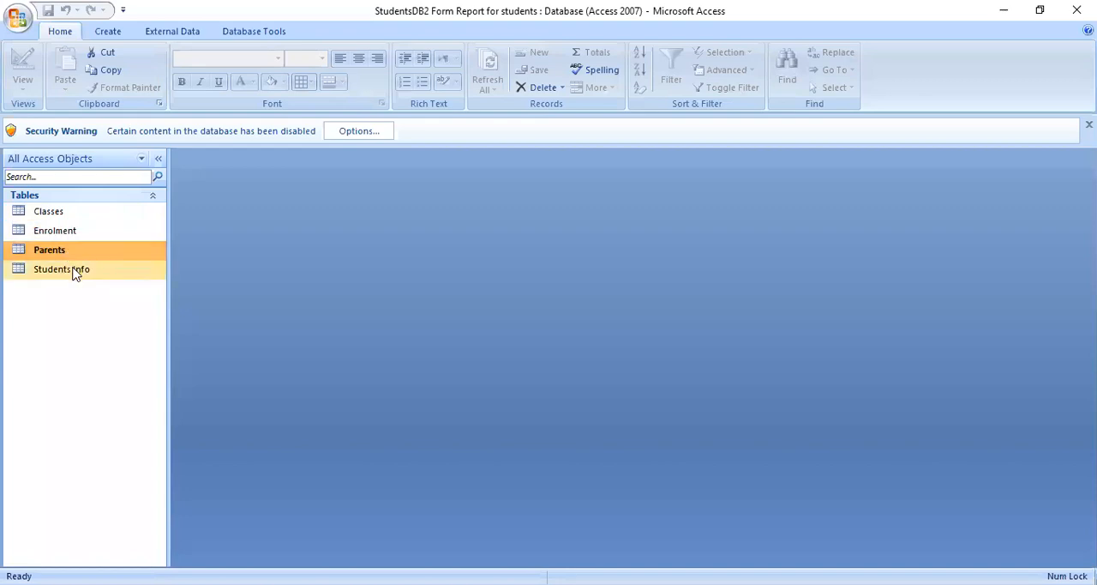
click(74, 271)
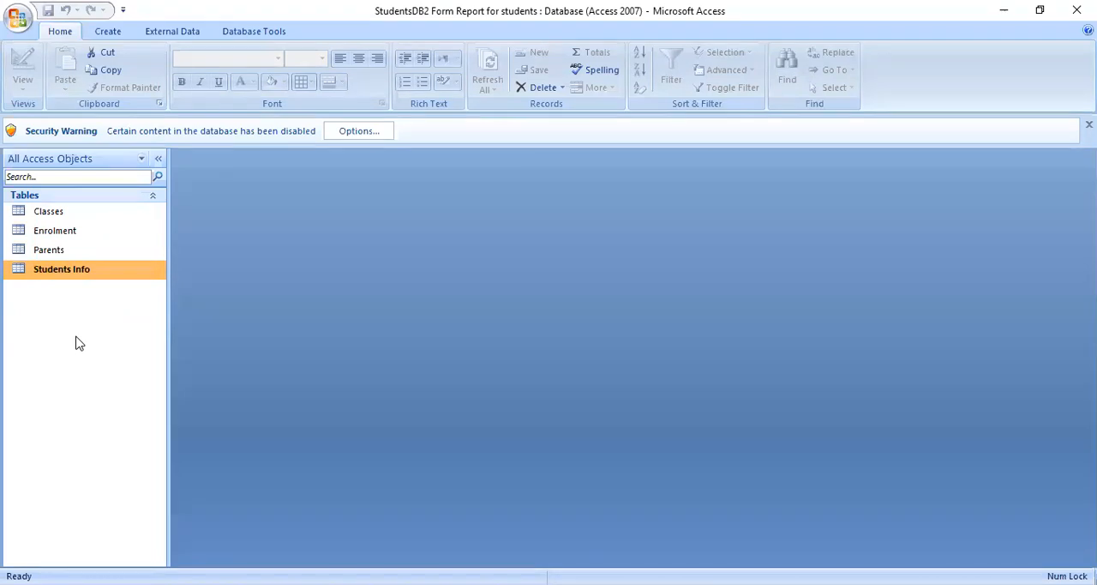
click(71, 250)
click(74, 232)
click(74, 221)
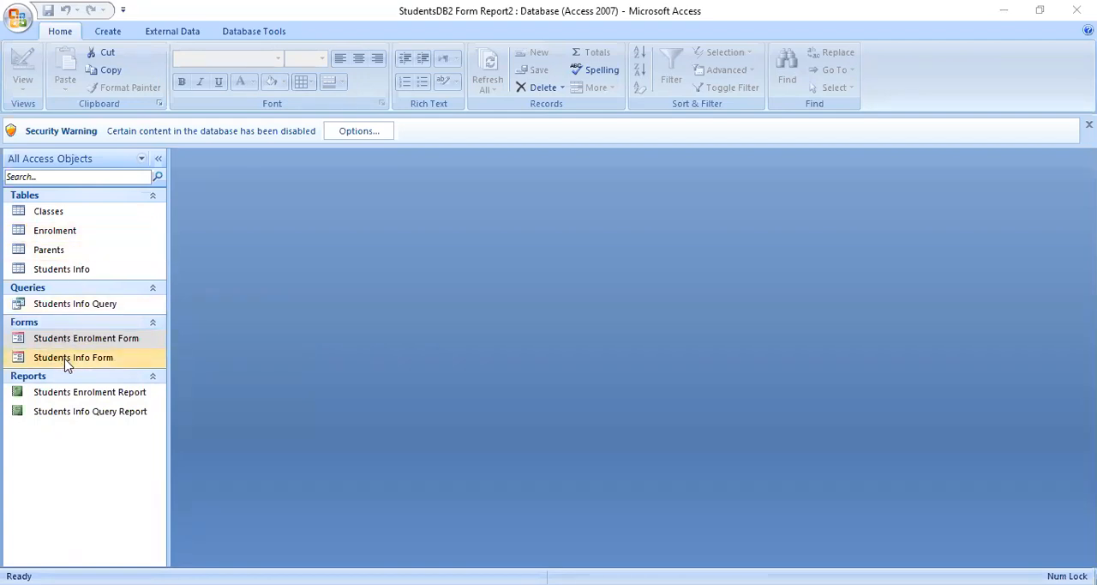
click(101, 475)
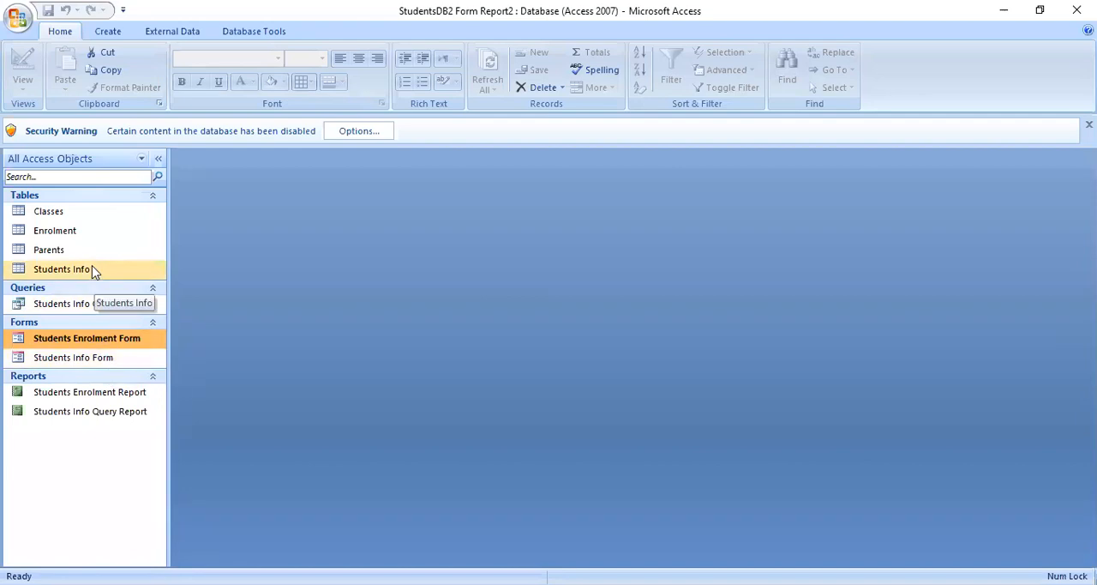
- Open the Students Info table and examine the student names in its records
double_click(61, 269)
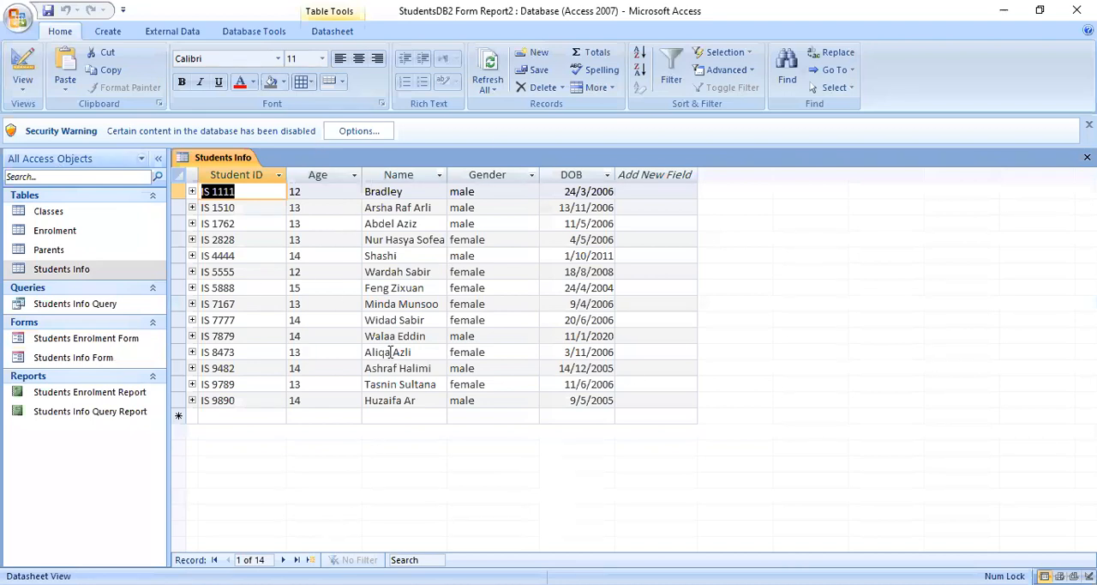
click(411, 190)
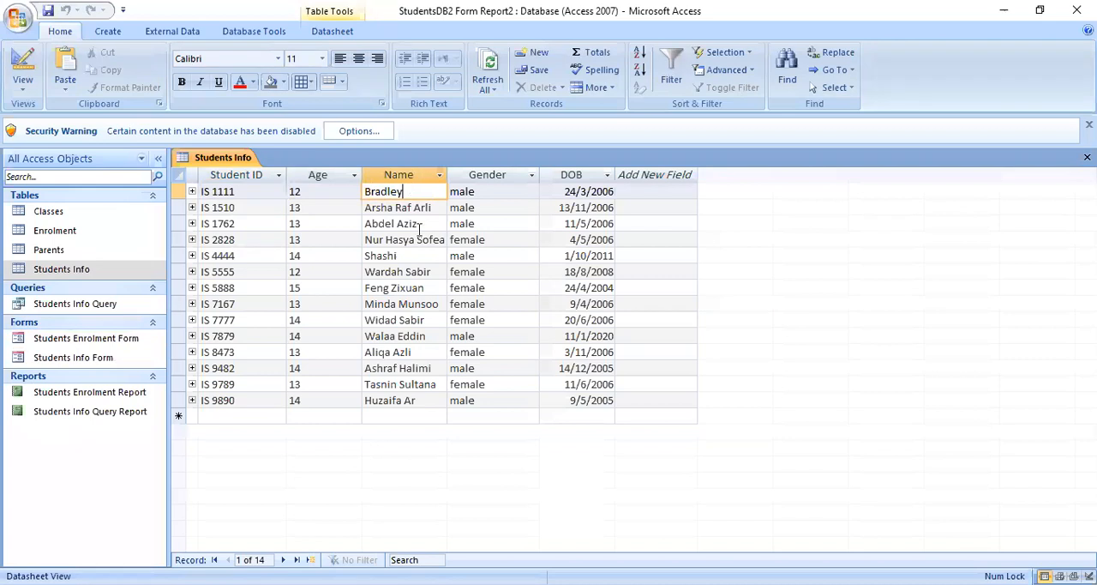
click(403, 272)
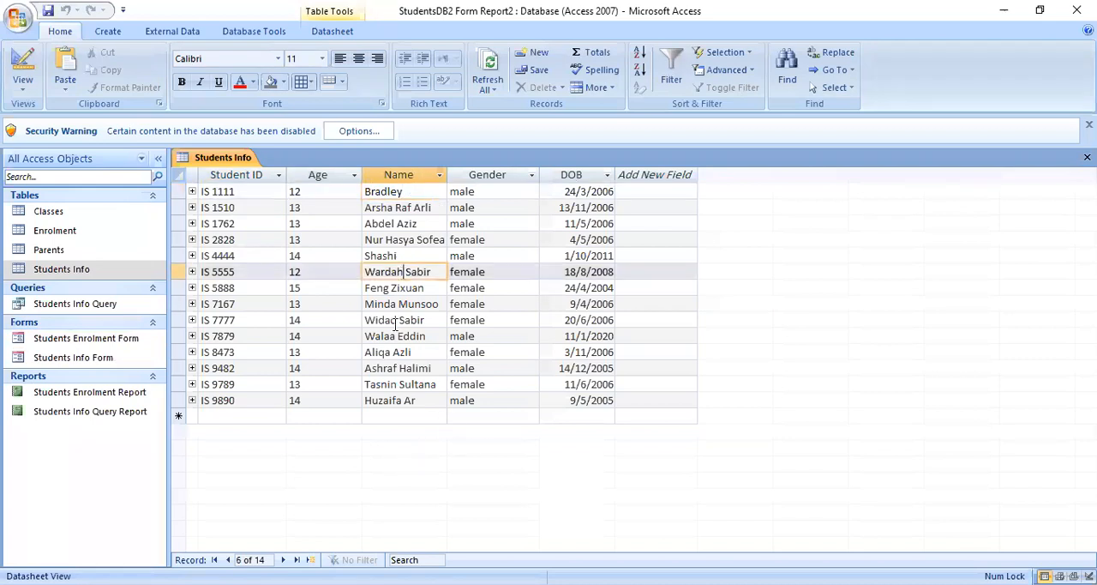
click(395, 319)
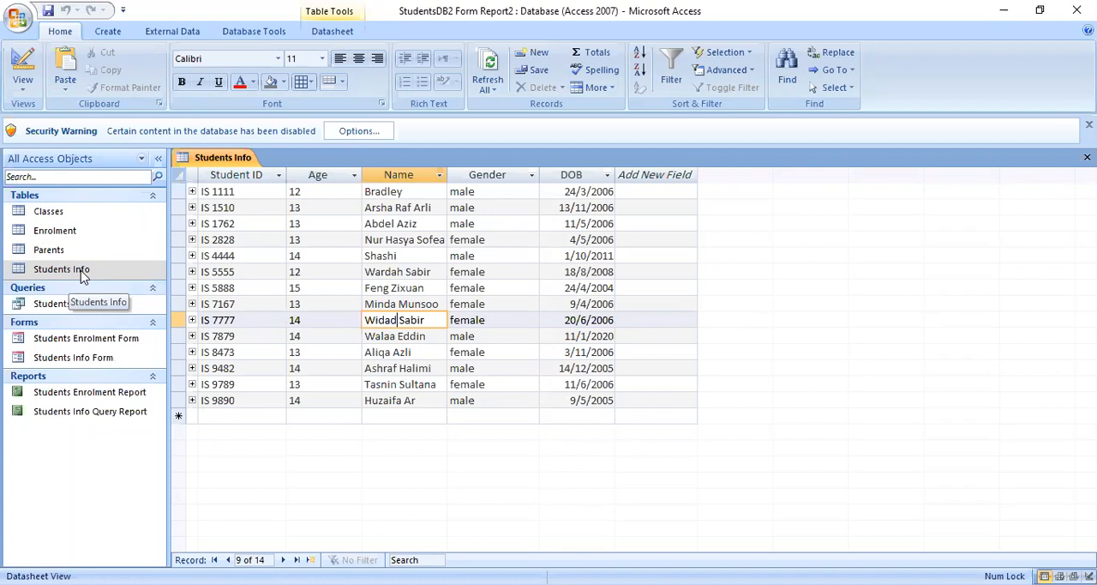
click(47, 273)
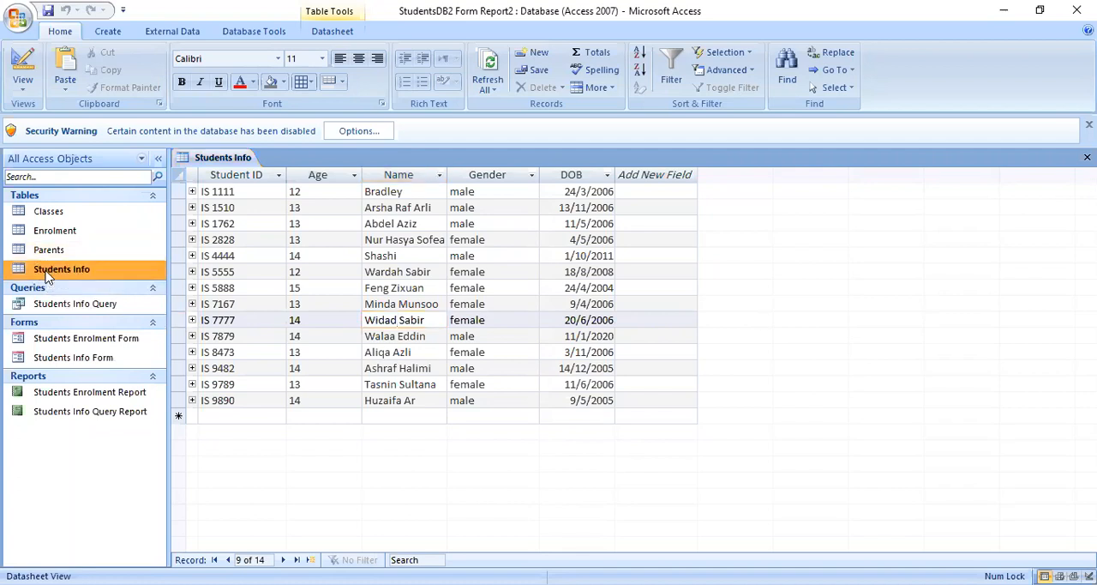
click(47, 250)
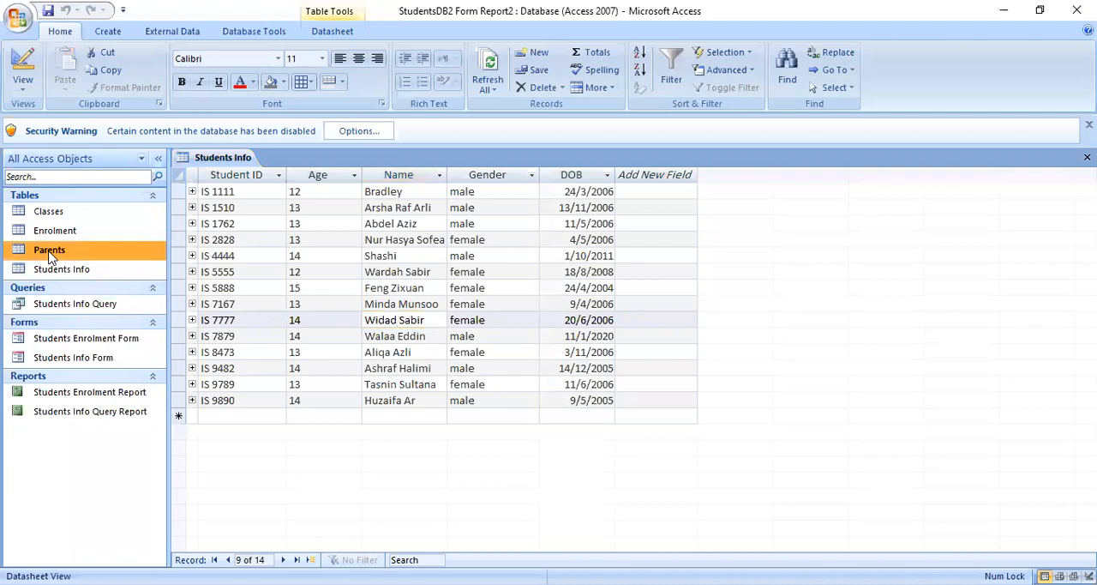
- Open the Students Enrolment Form and compare its layout with the Students Info table
double_click(86, 339)
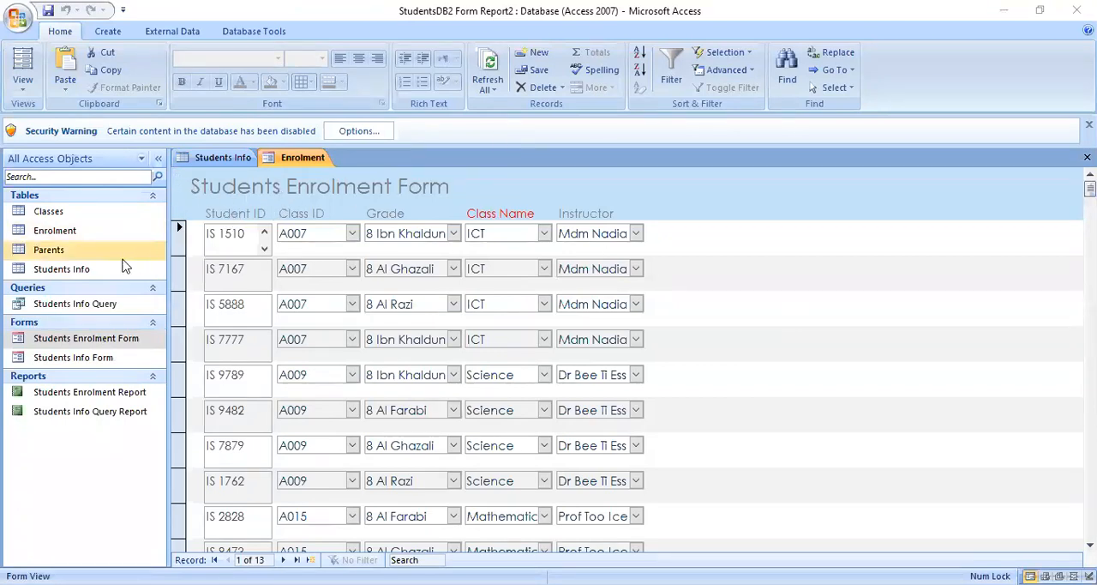
click(225, 158)
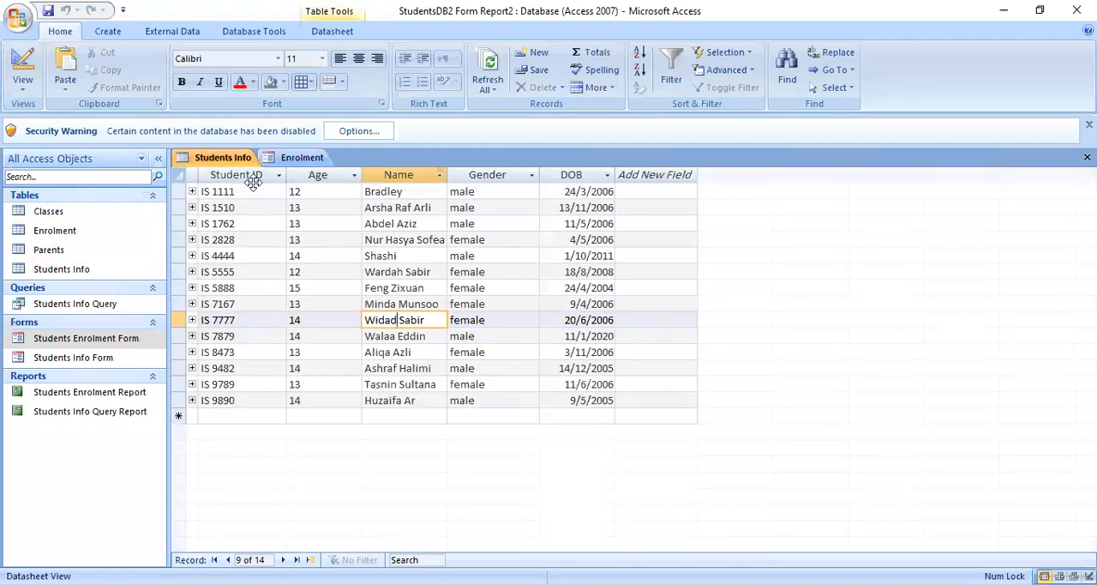
click(304, 158)
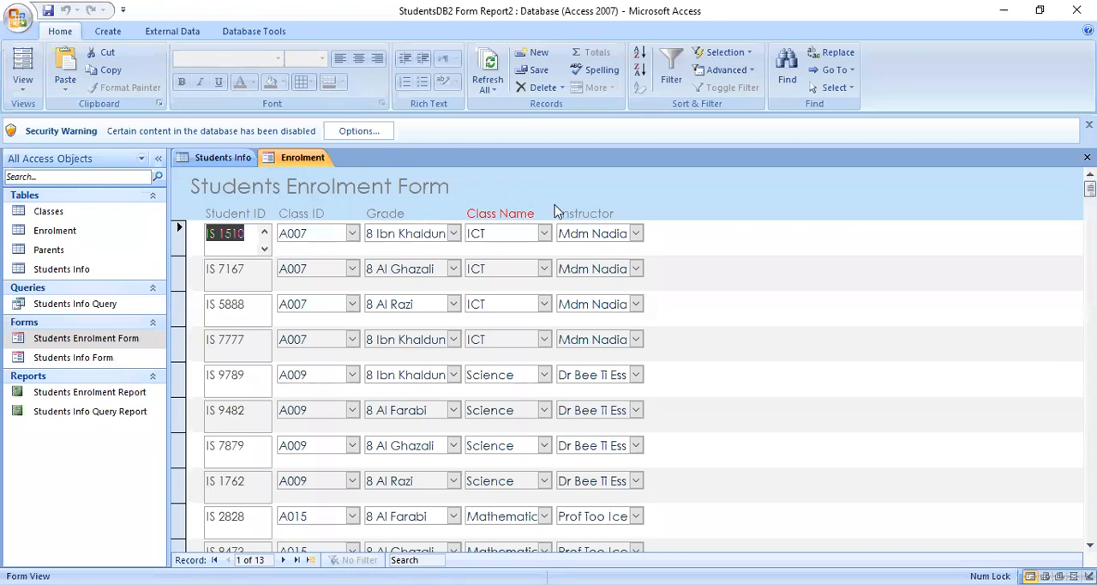
- Open the Students Info Form and look through its student and parent records
double_click(101, 360)
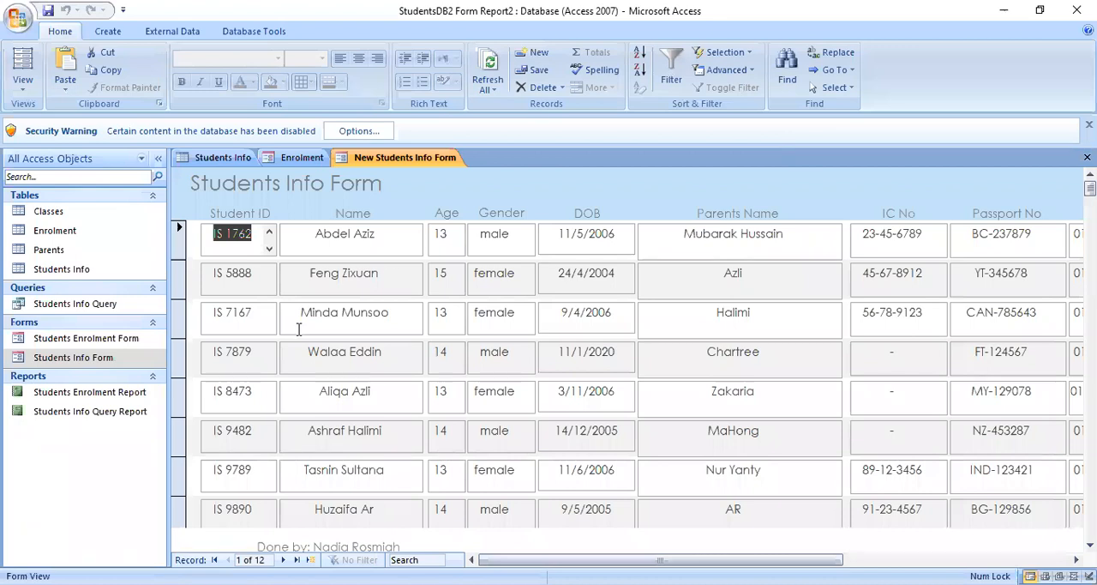
scroll(299, 321, down, 3)
scroll(298, 321, up, 3)
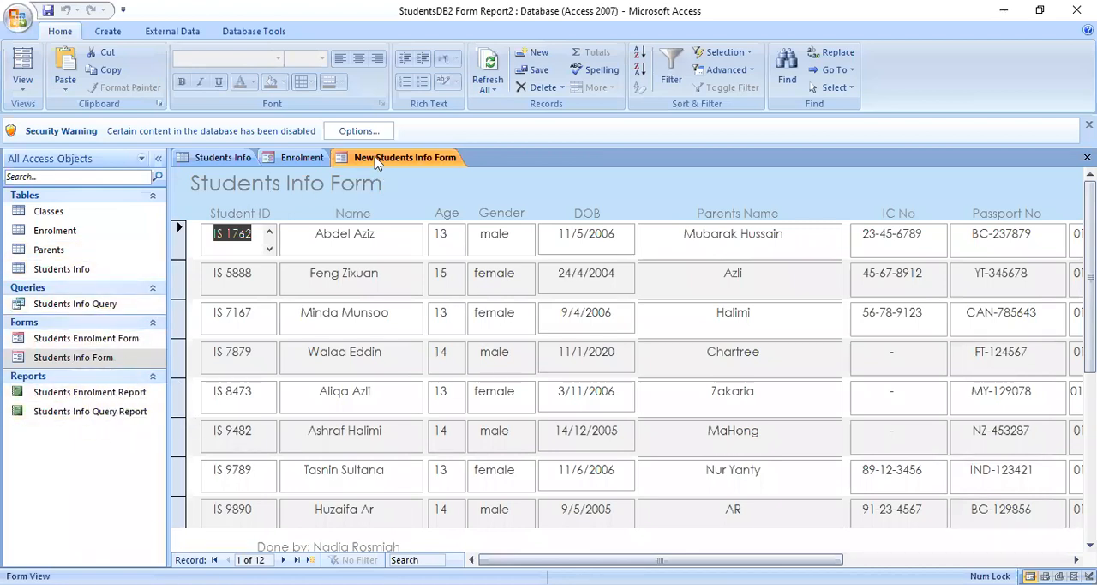
- Start a new form with the Form Wizard and choose the Students Info table as its field source
click(109, 31)
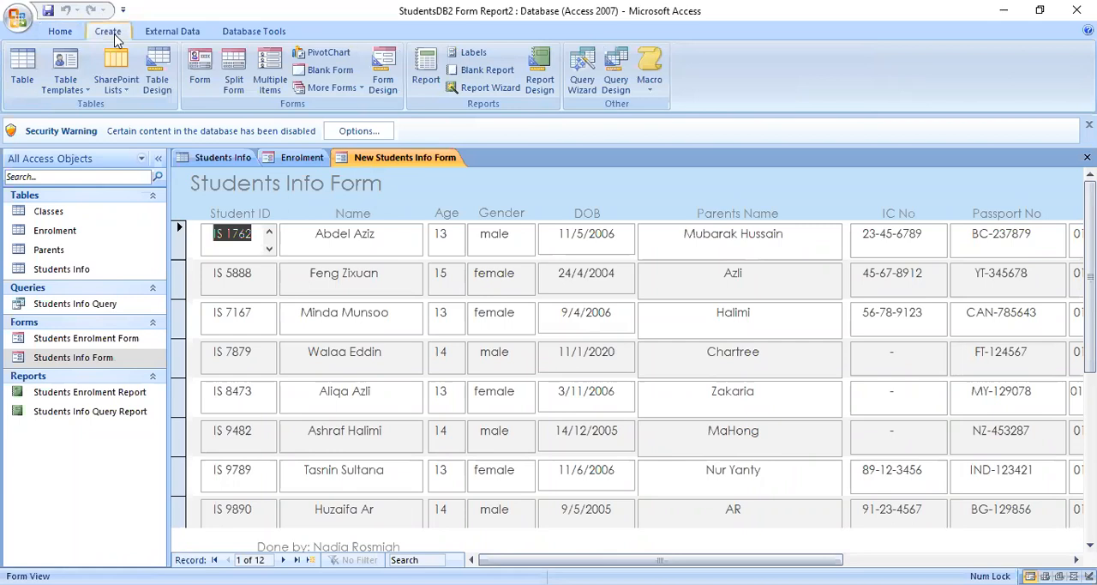
click(349, 88)
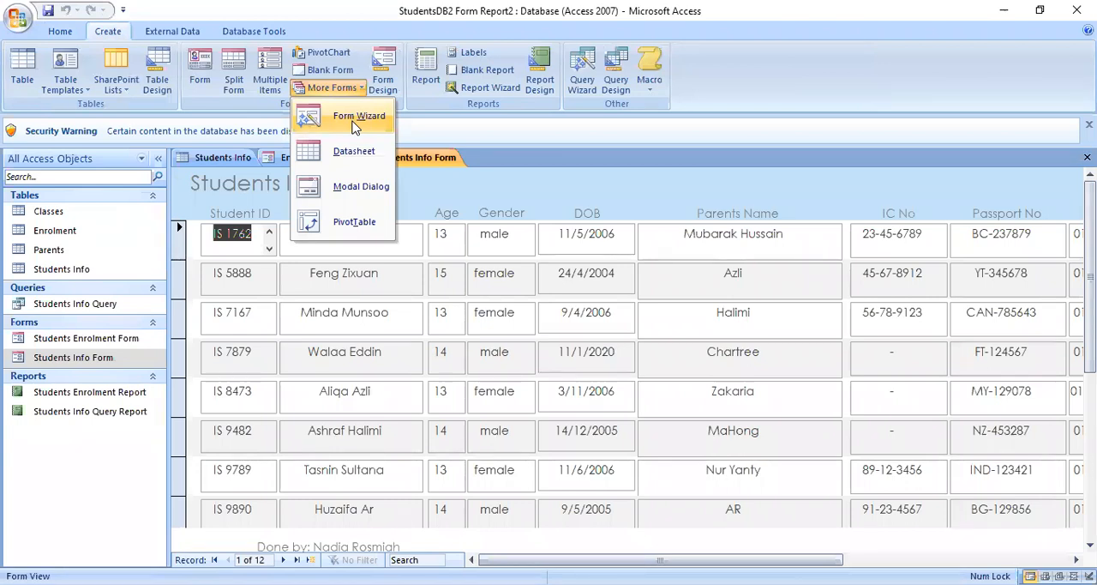
click(348, 121)
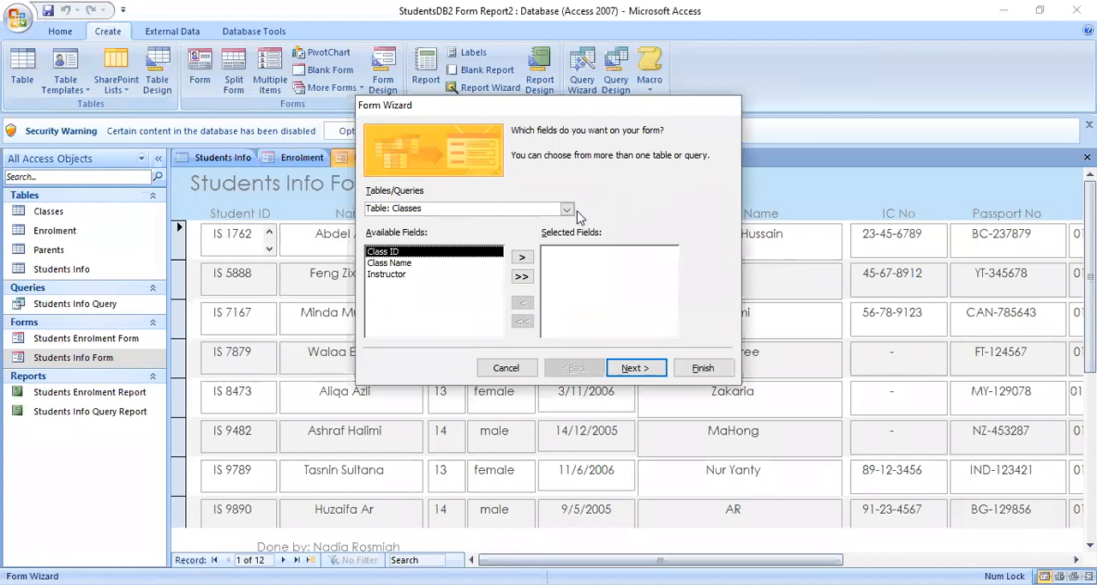
click(566, 210)
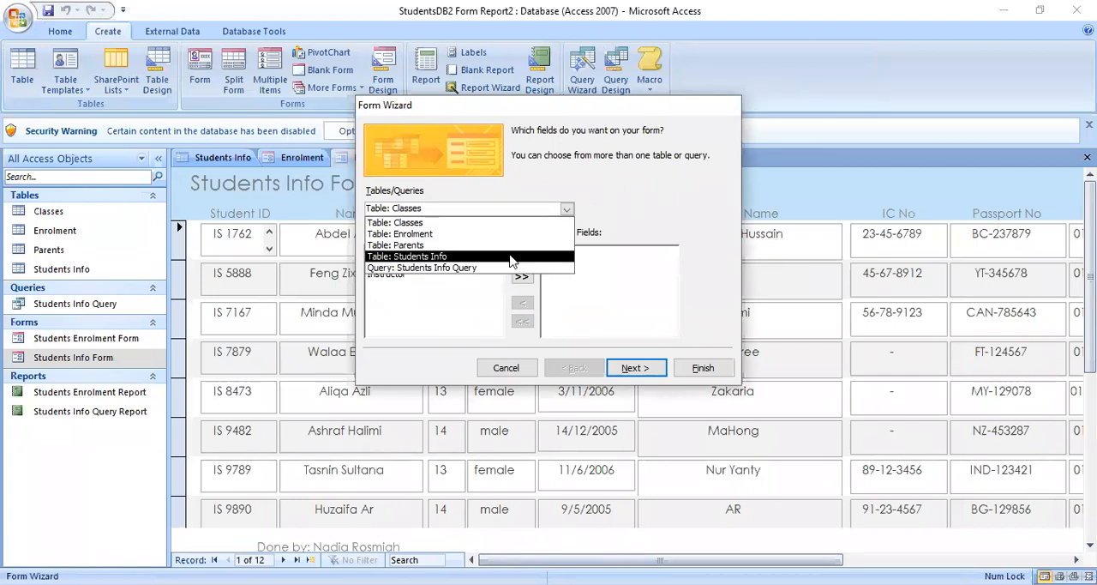
click(495, 110)
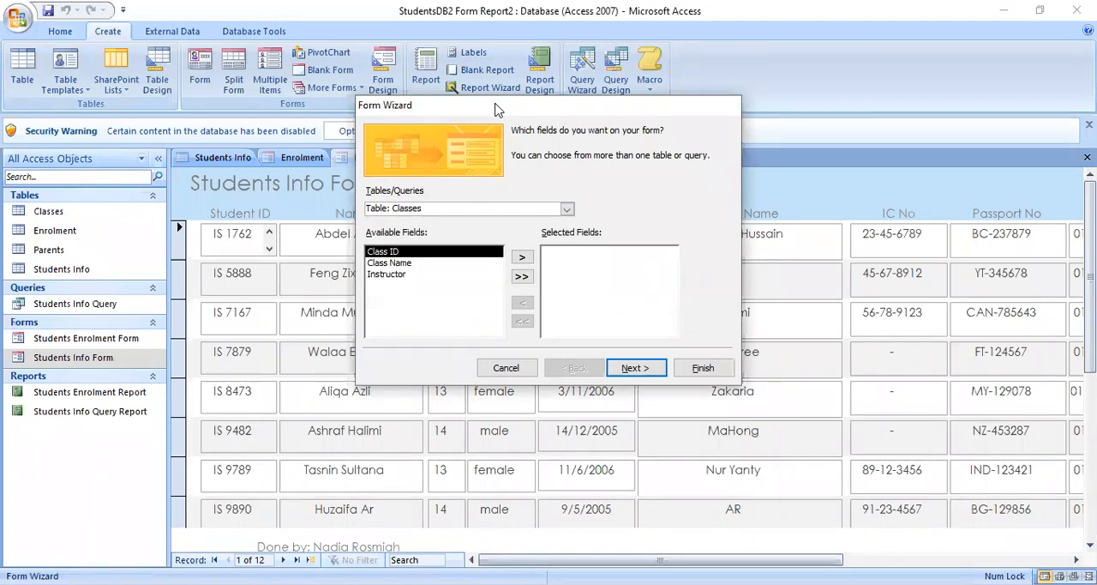
drag(496, 110, 461, 183)
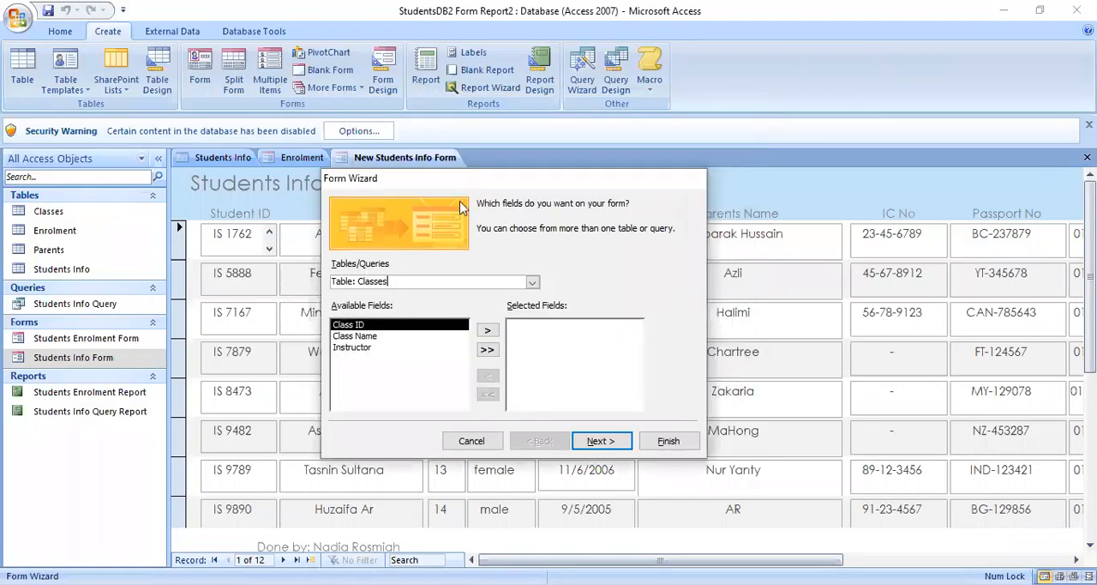
click(533, 281)
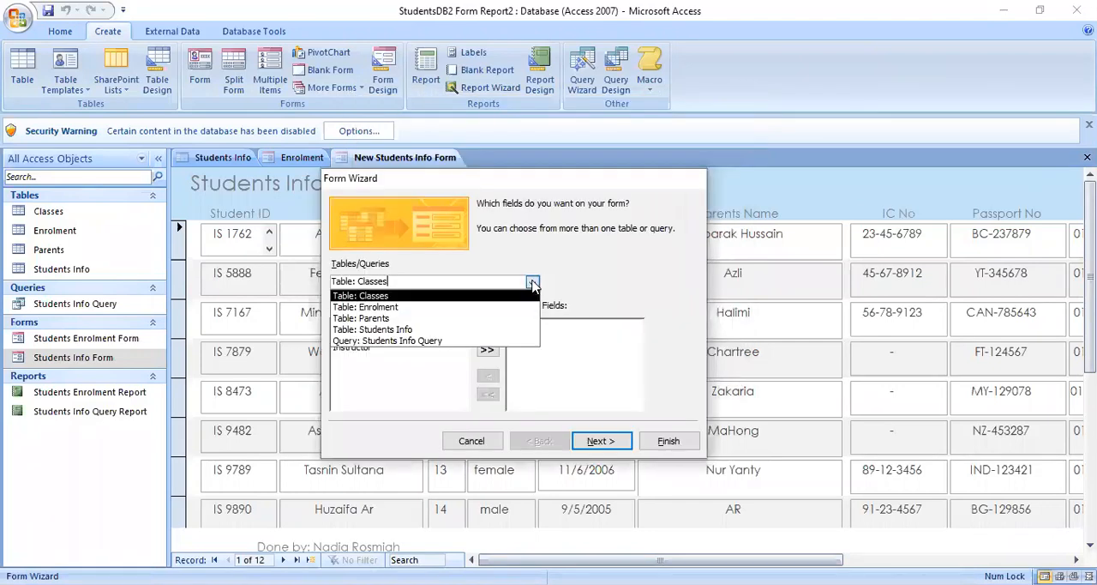
click(415, 330)
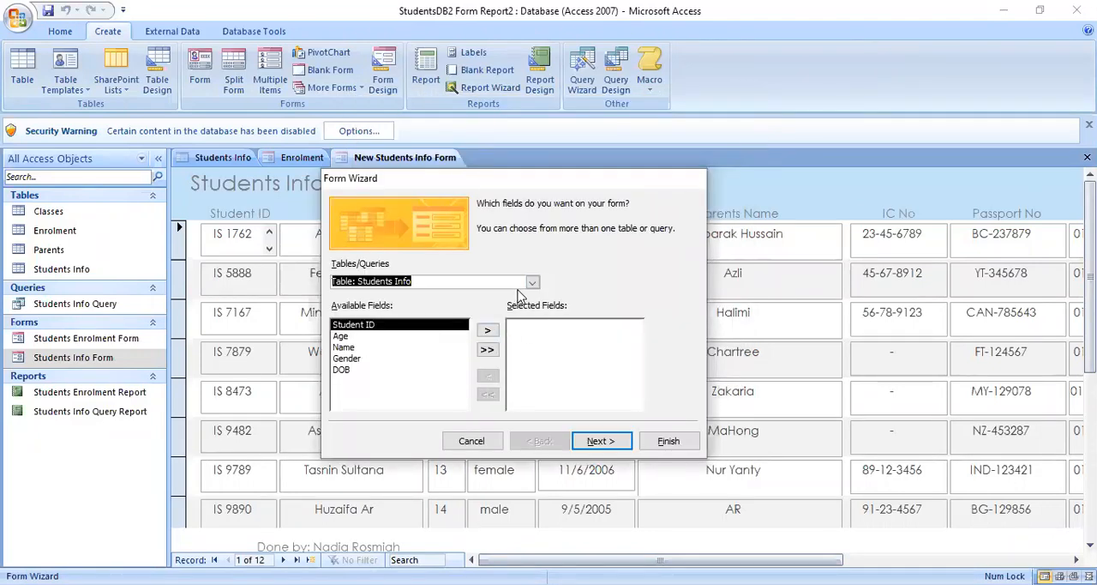
drag(465, 185, 470, 185)
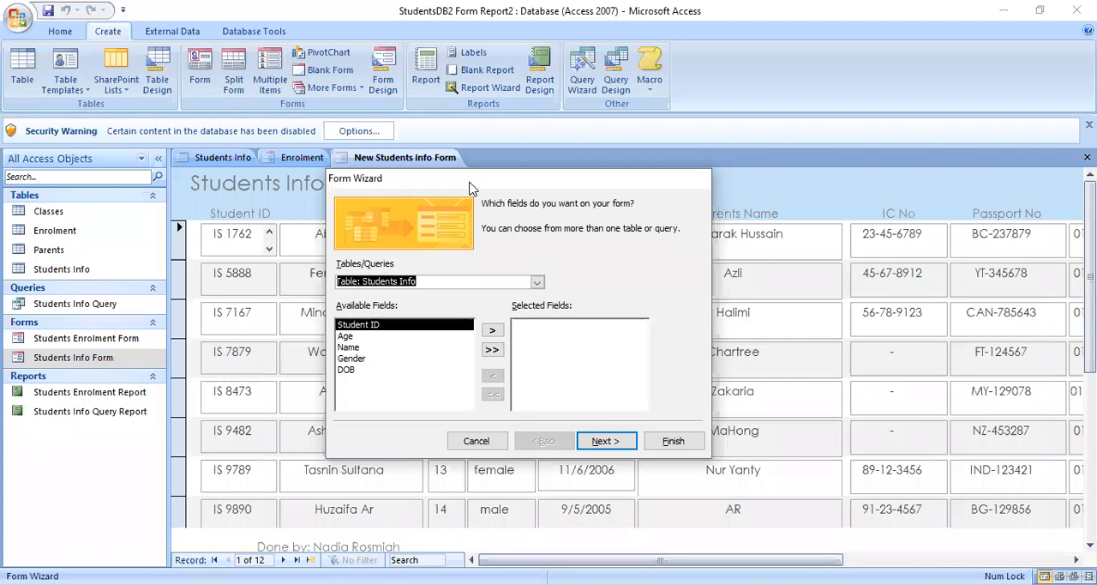
drag(470, 187, 552, 290)
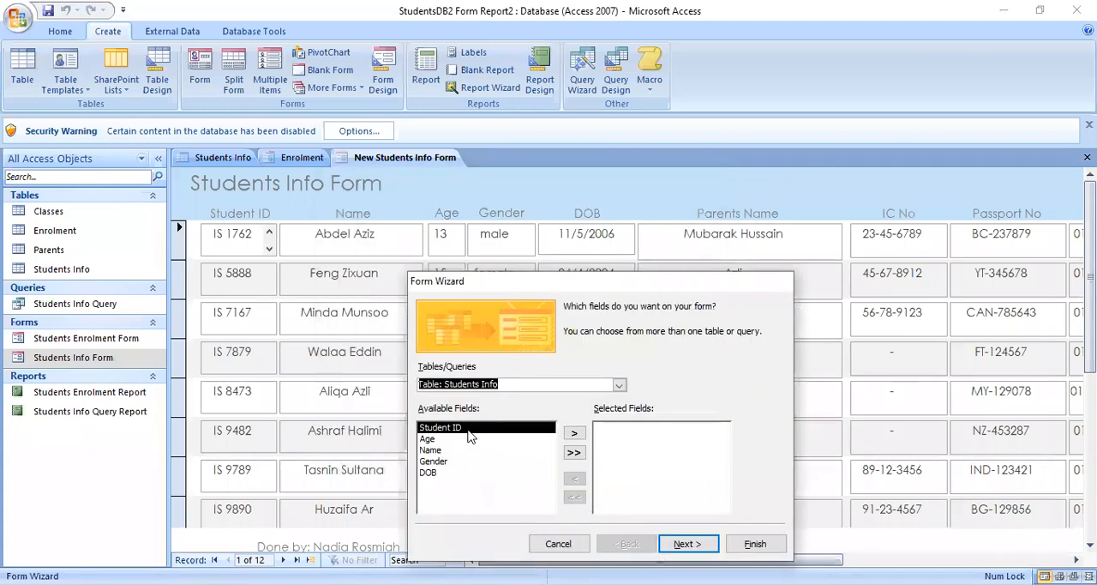
- Add the Student ID, Name, Age, Gender and DOB fields to the form in that order
click(470, 432)
click(574, 433)
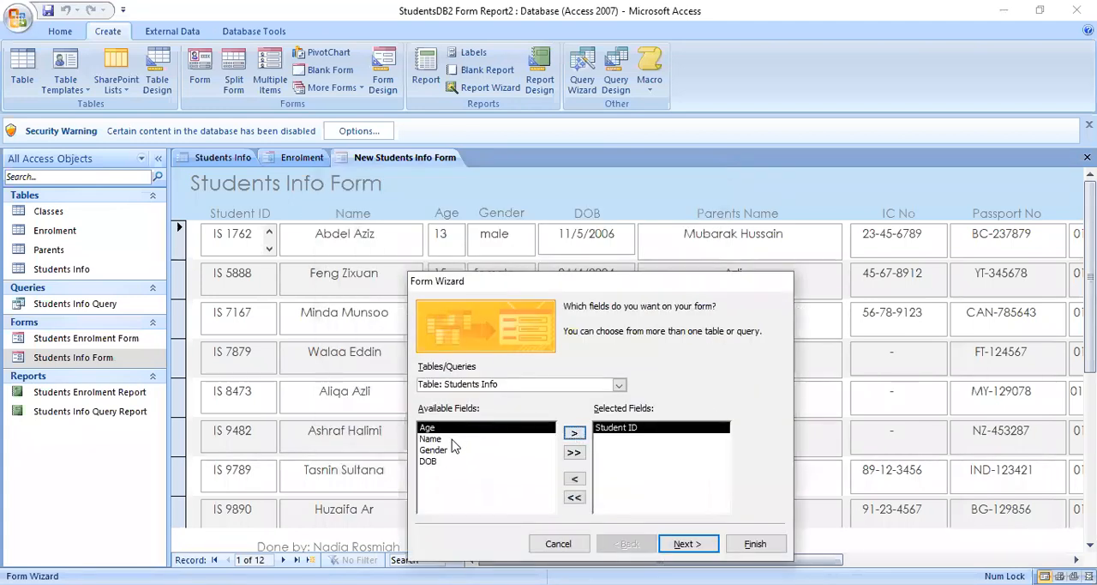
click(454, 439)
click(574, 433)
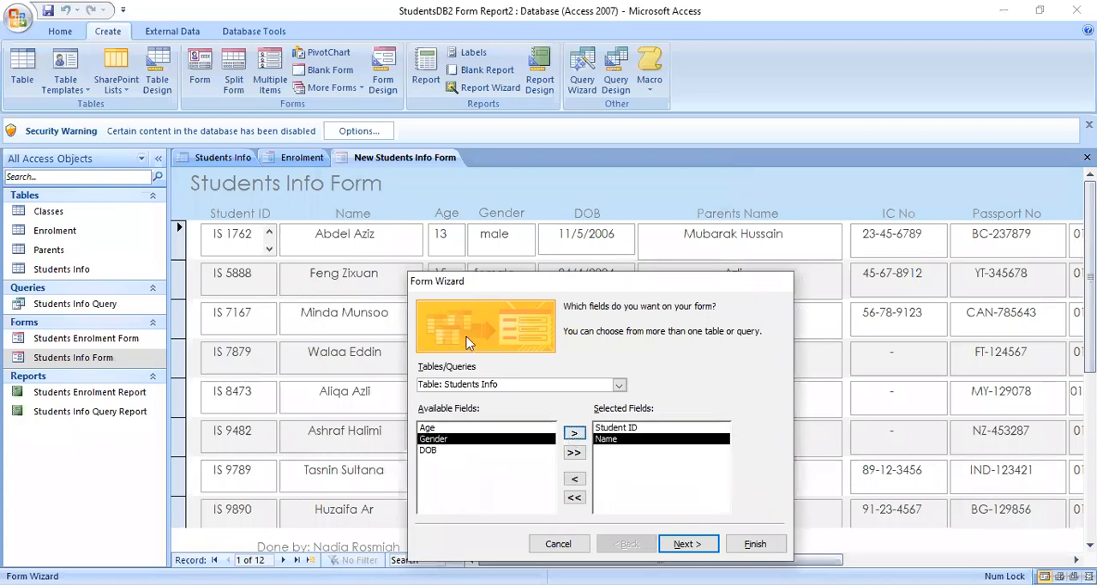
click(454, 431)
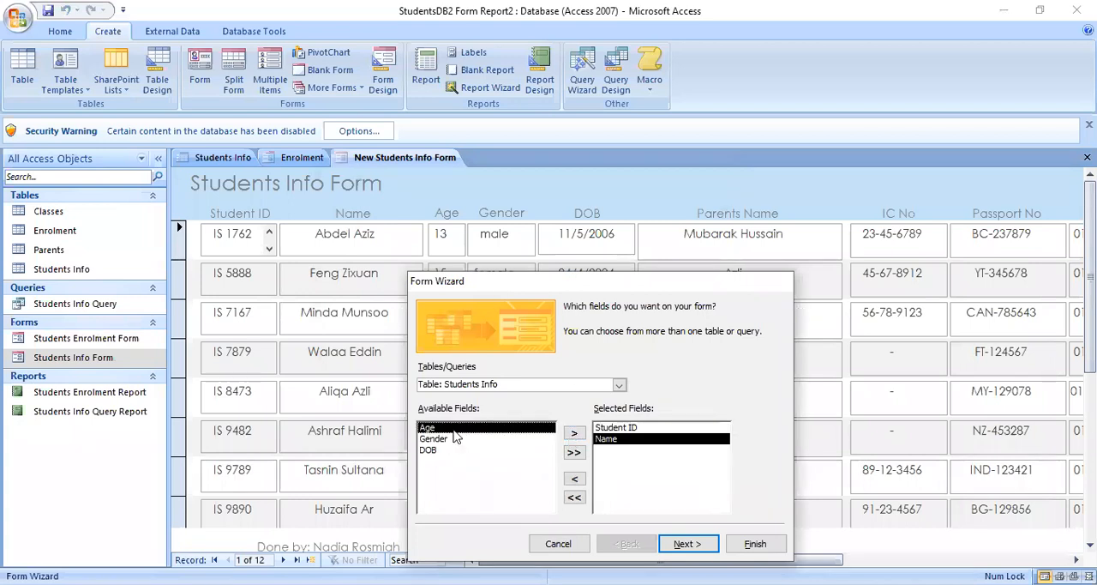
click(575, 433)
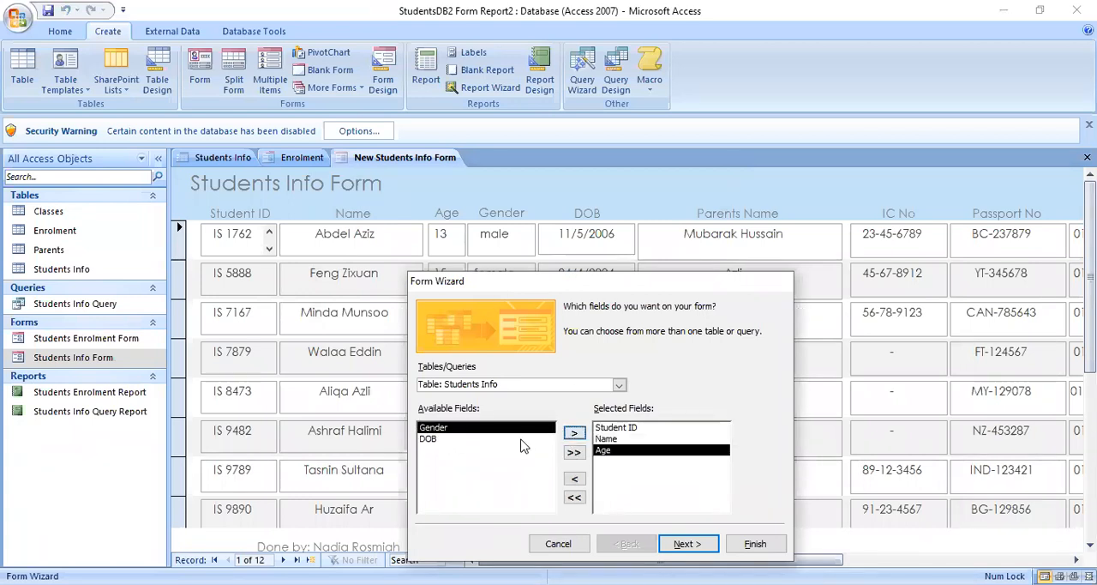
click(574, 433)
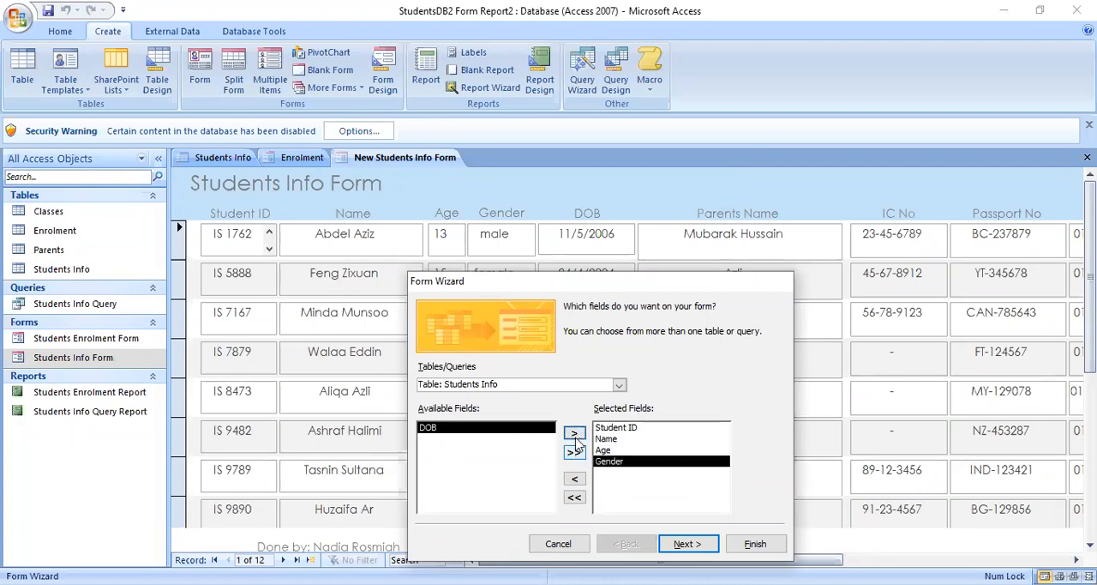
click(575, 435)
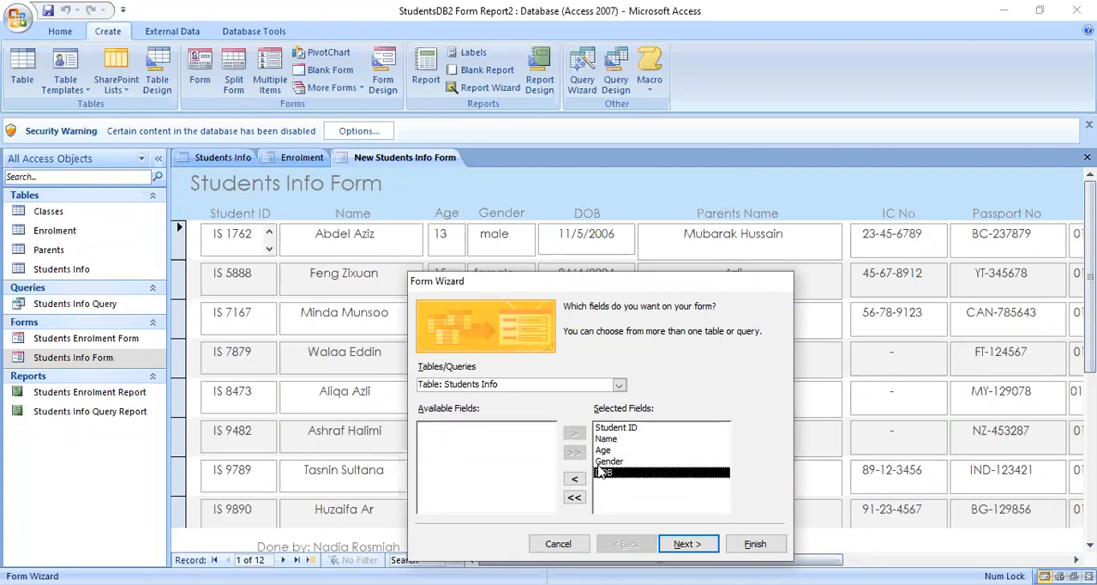
- Choose the Parents table as field source and add its Parents Name, IC No, Passport No, Phone No and Address fields
click(620, 388)
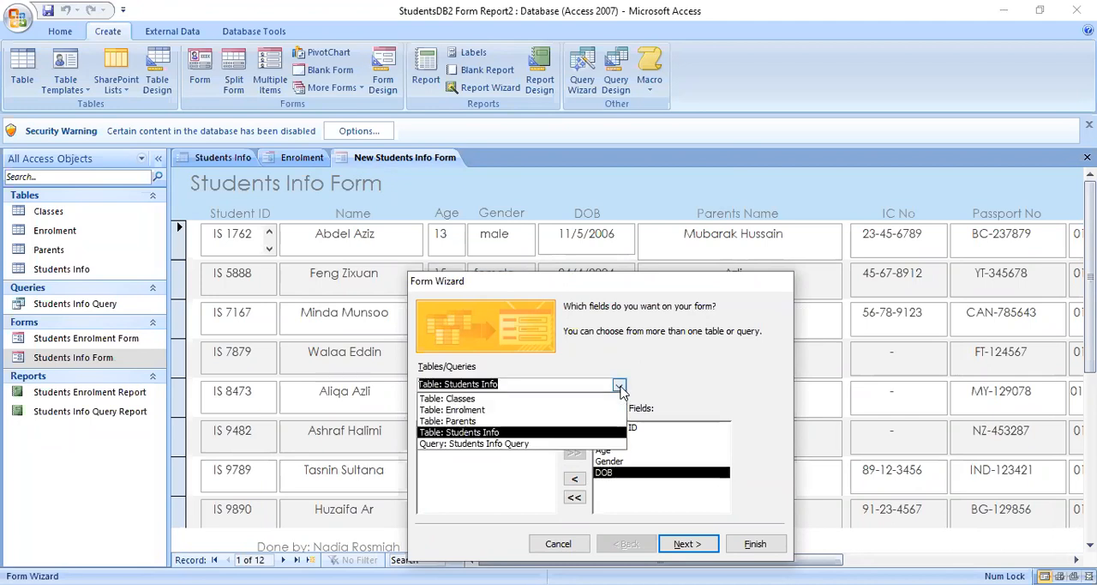
click(486, 421)
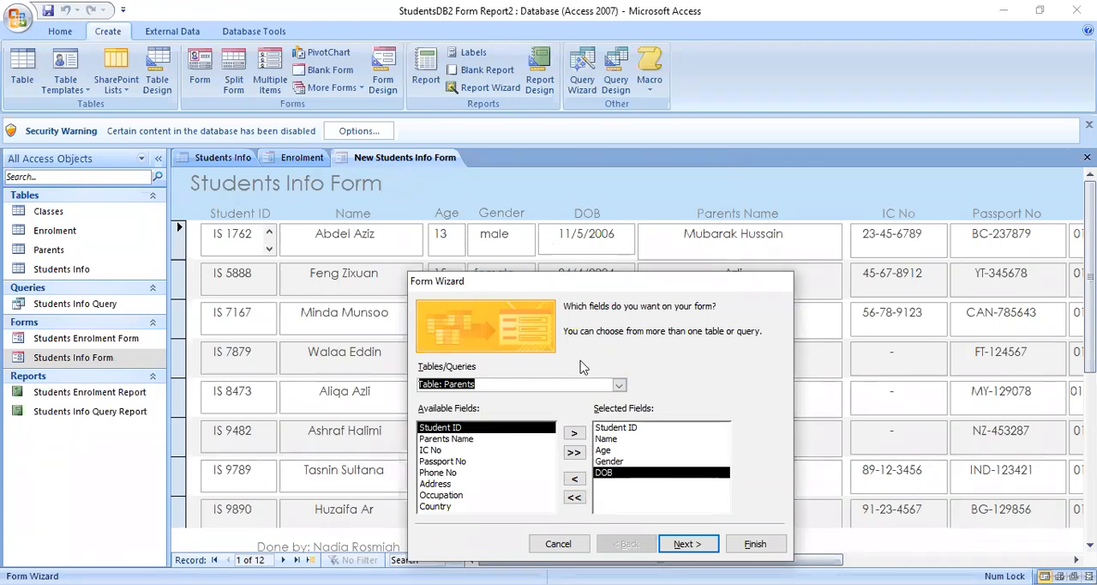
click(474, 441)
click(574, 436)
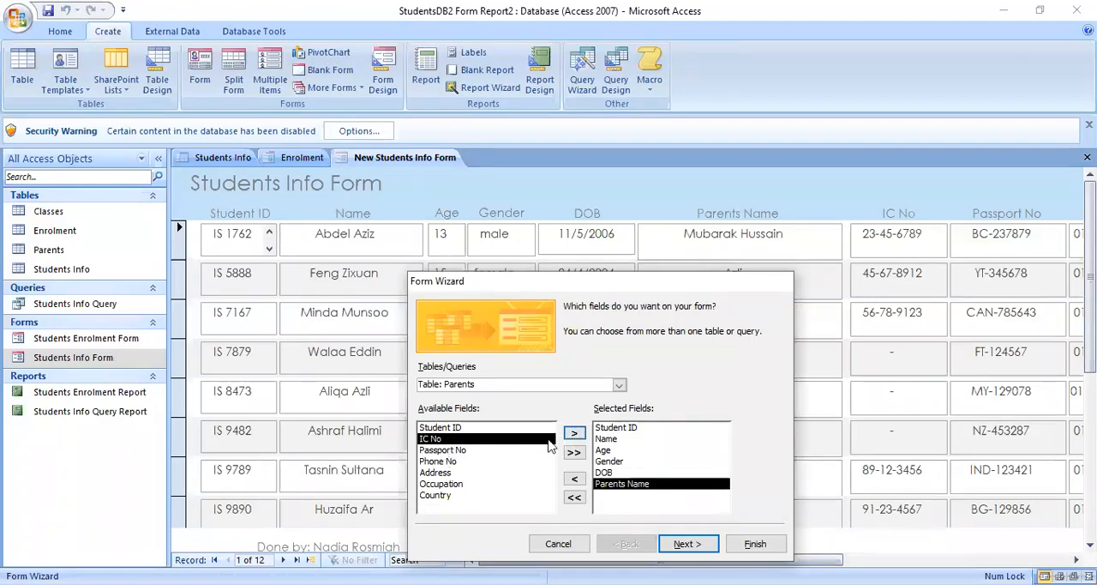
click(574, 434)
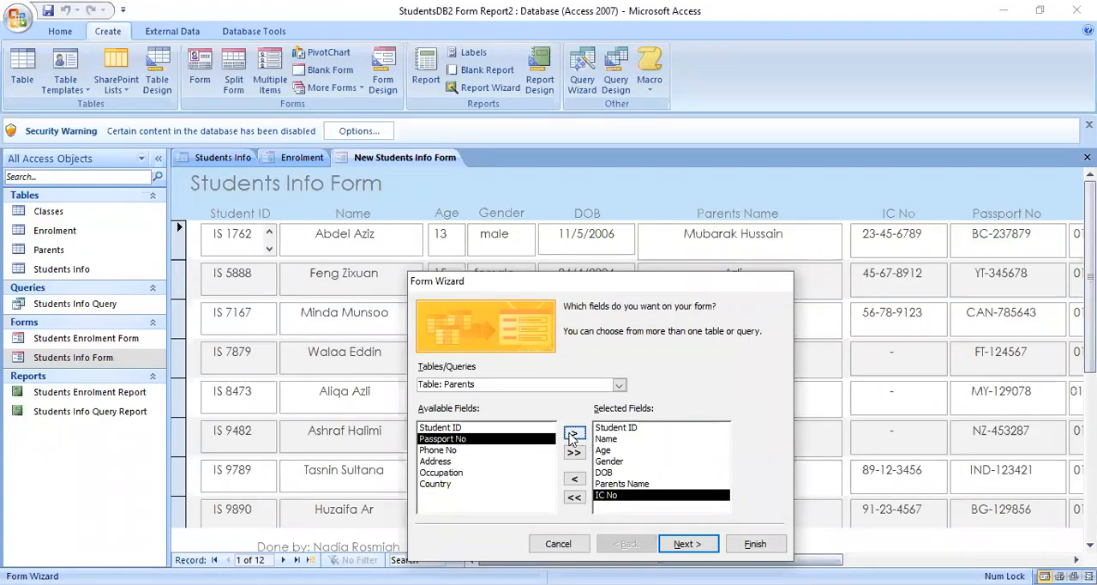
click(574, 434)
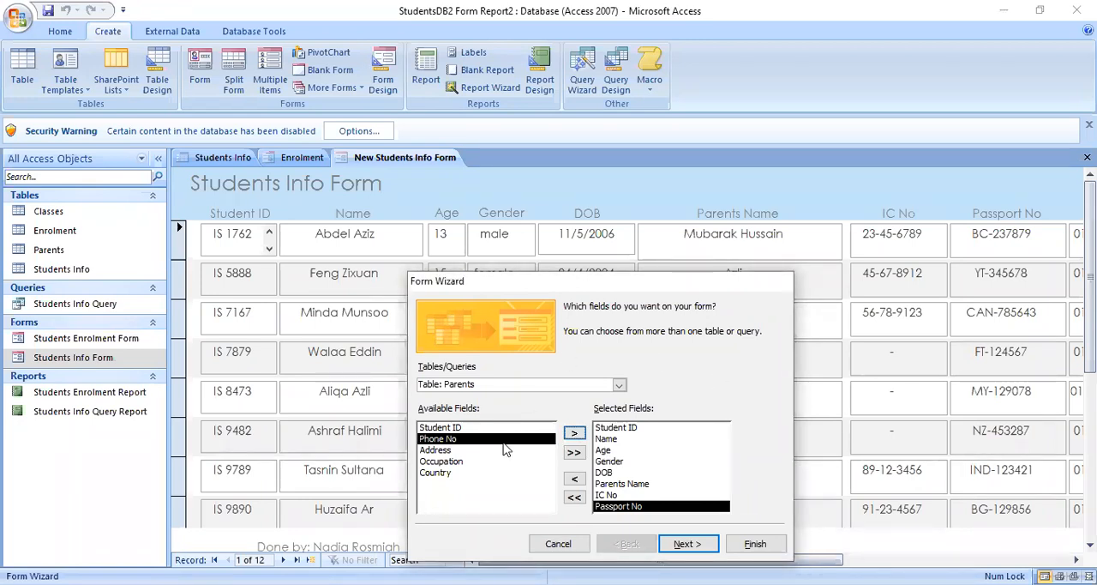
click(574, 434)
click(575, 434)
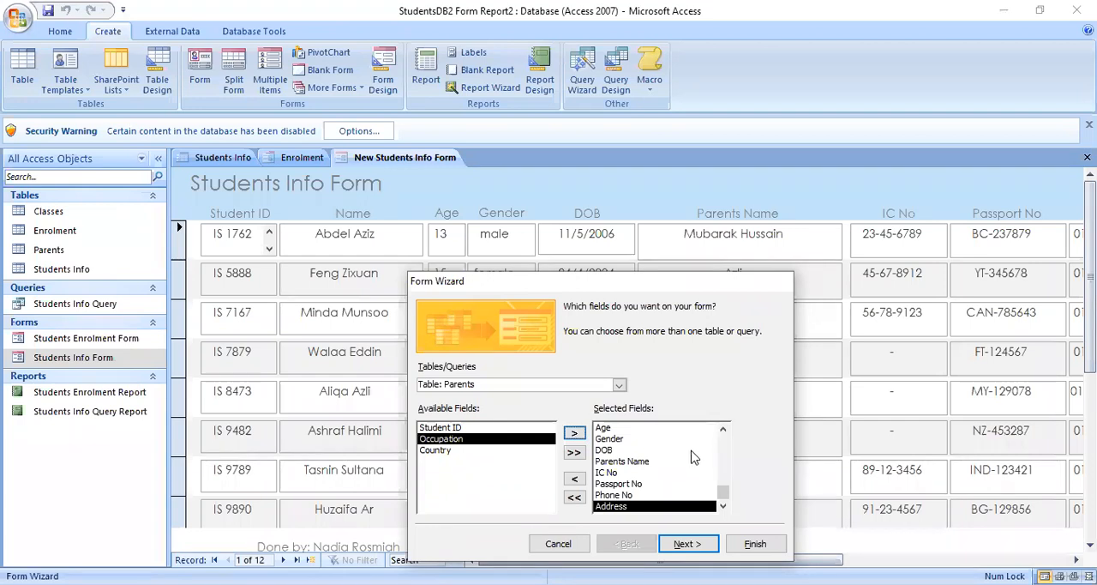
click(446, 452)
click(574, 434)
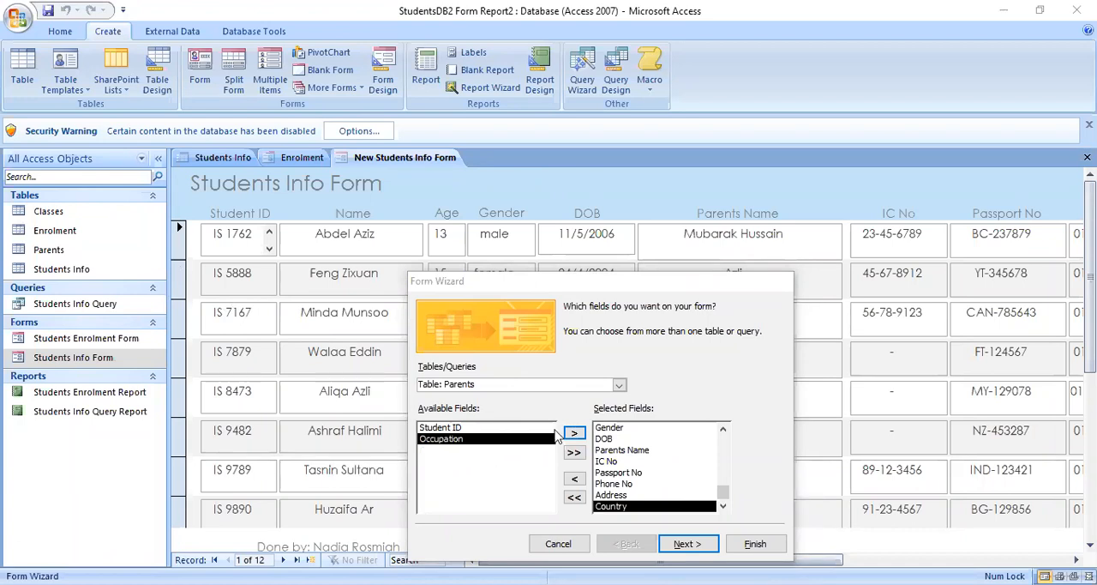
click(583, 476)
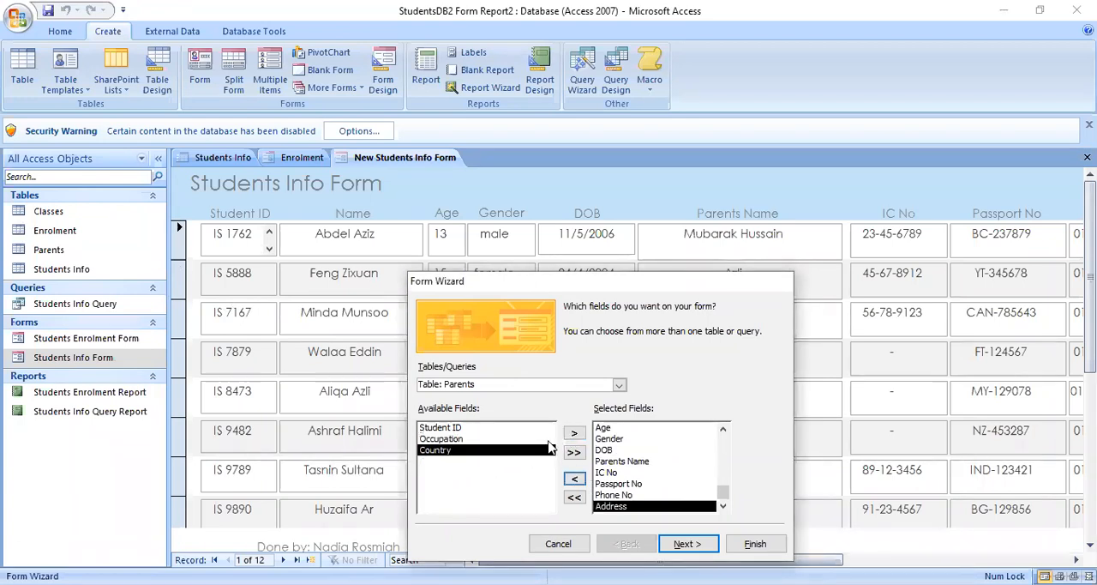
- Add the Occupation and Country fields from the Parents table to the form in that order
click(508, 439)
click(574, 433)
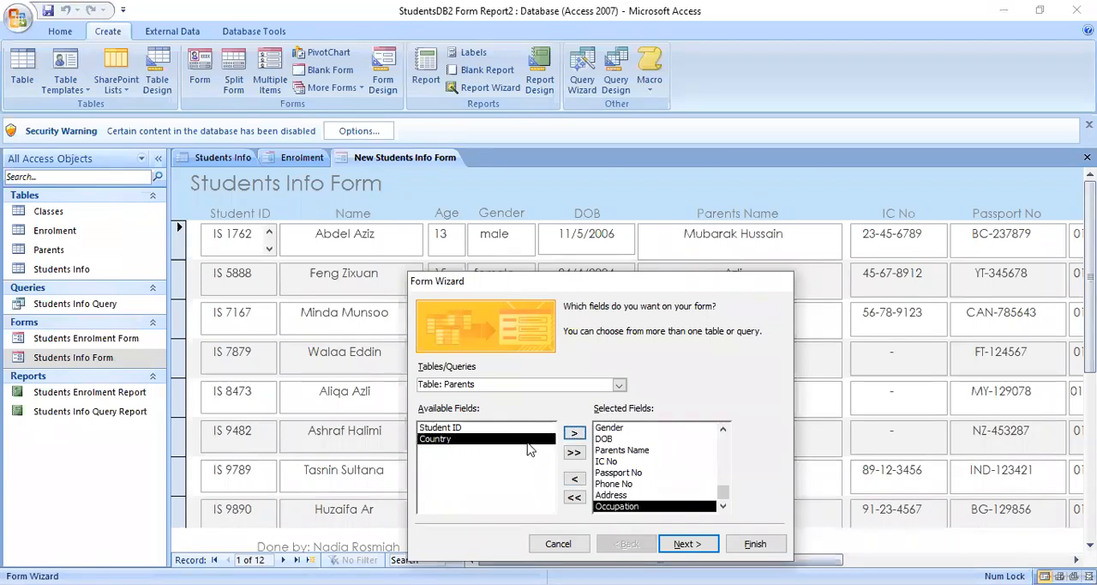
click(574, 433)
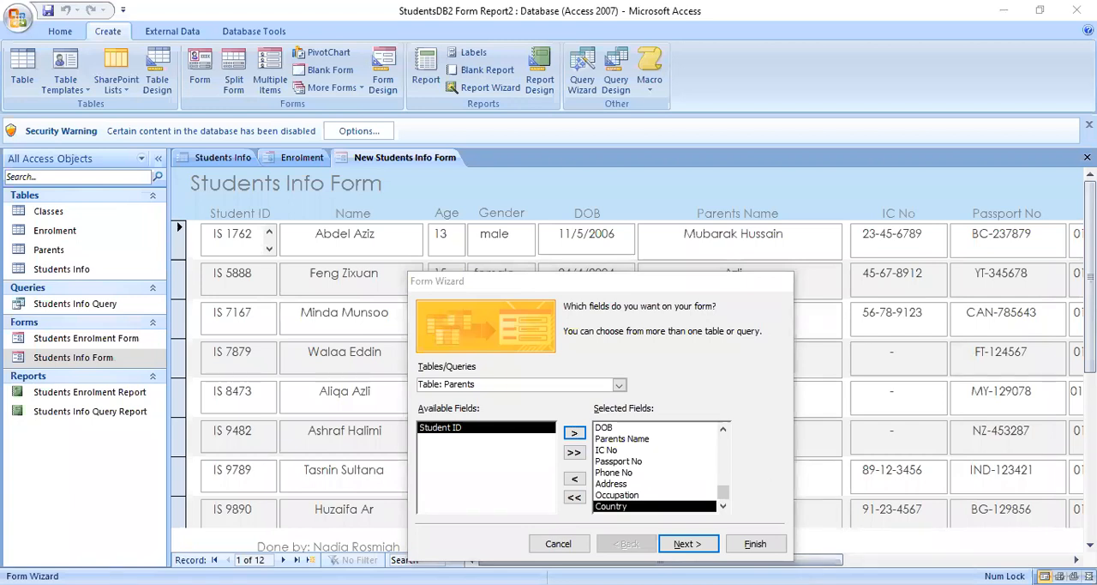
- Choose the Tabular layout and the Office style for the form
click(686, 545)
click(644, 374)
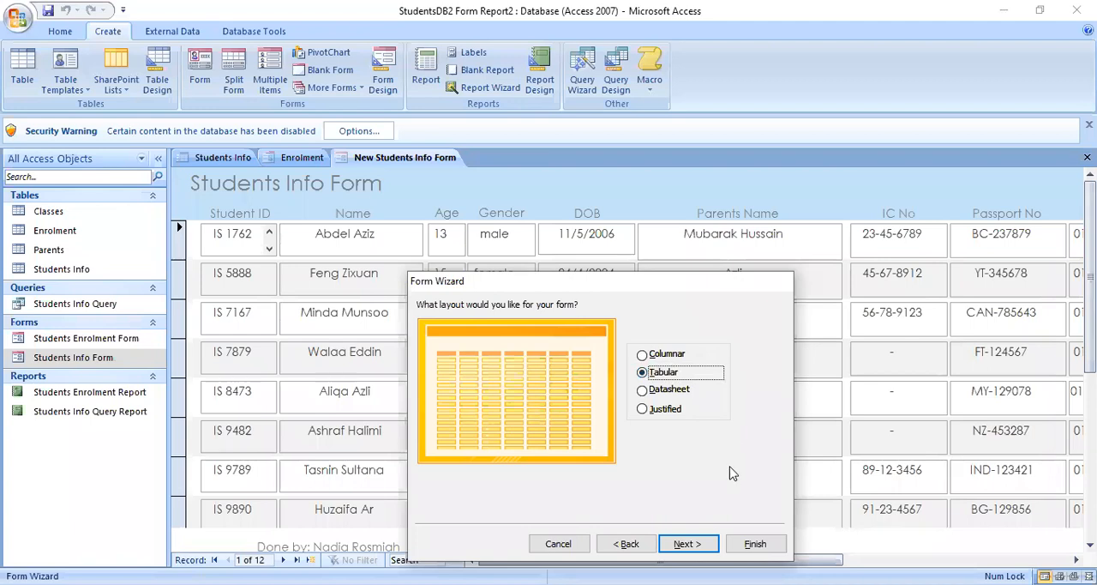
click(710, 549)
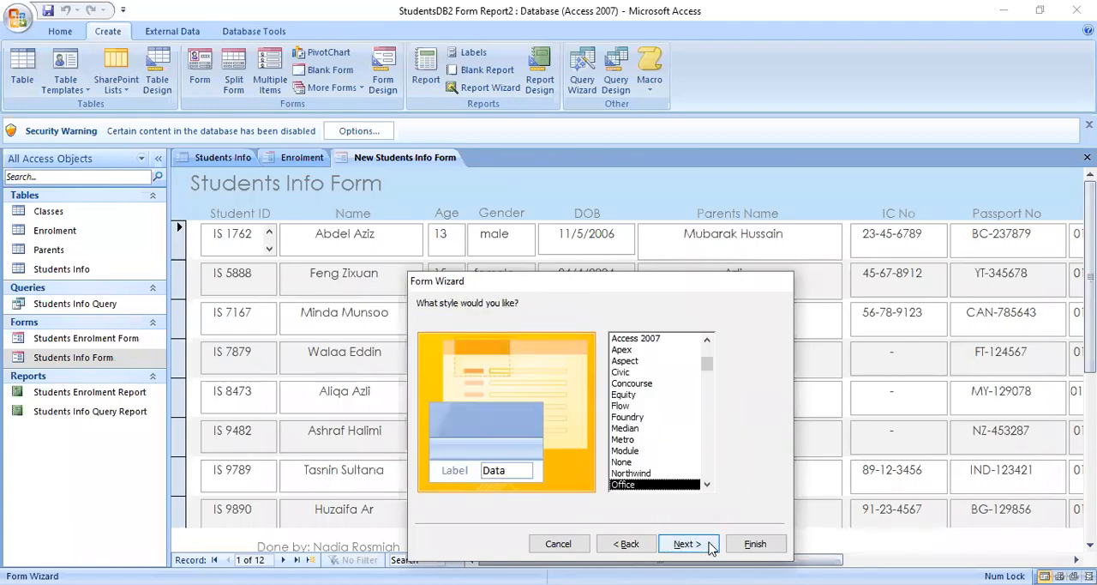
click(624, 406)
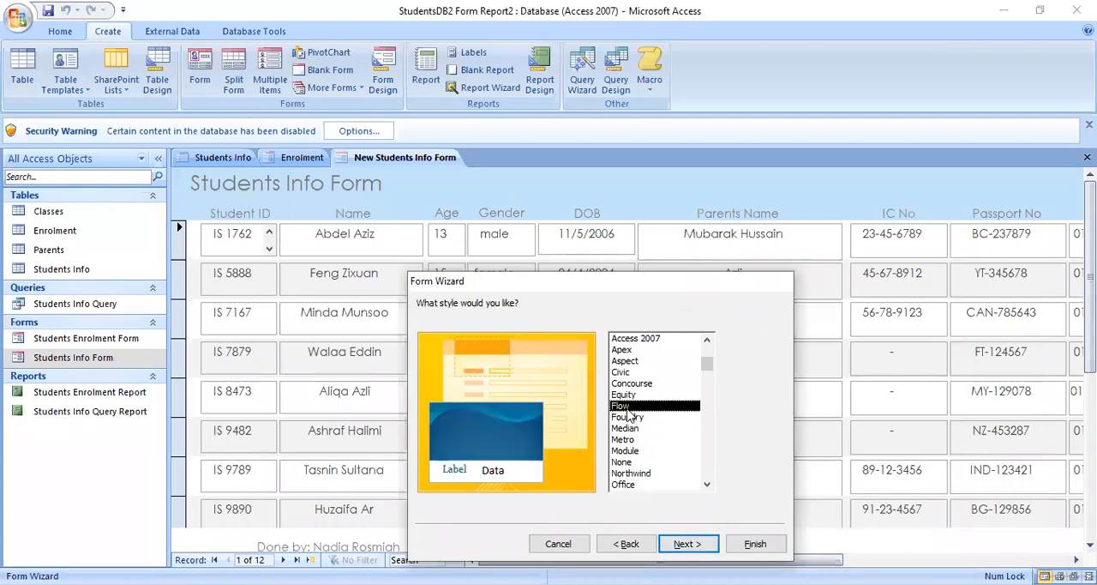
click(630, 486)
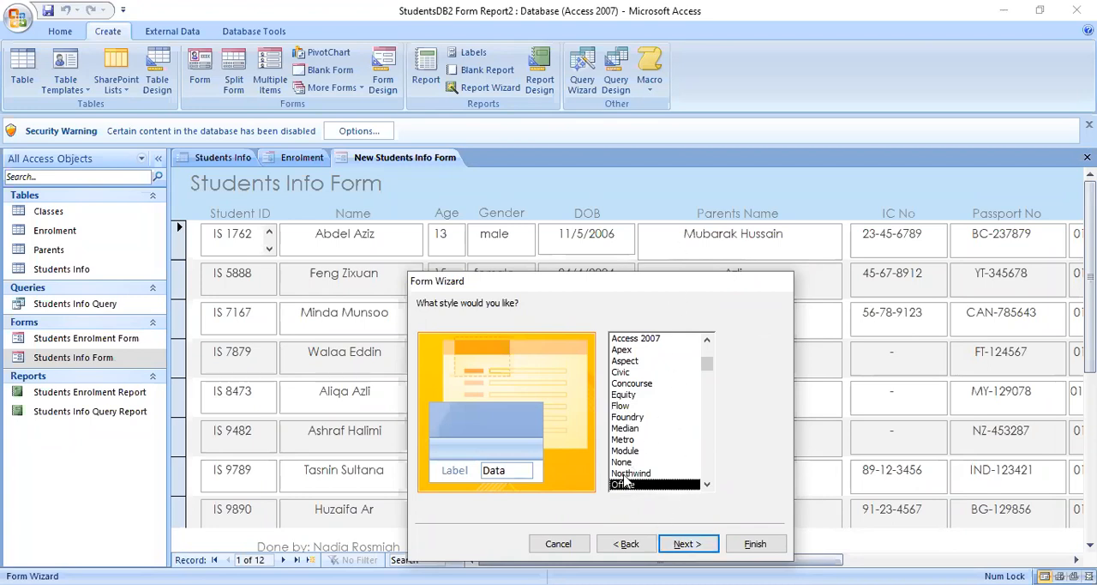
click(684, 549)
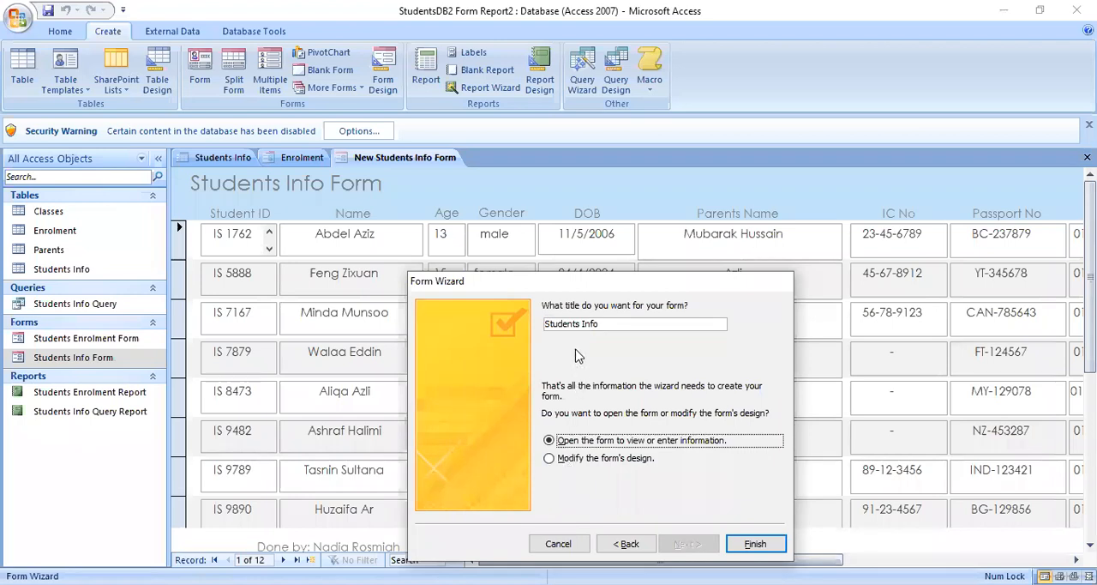
- Title the form "New Students Info Form 2" and finish the wizard with the option to modify the form's design
click(553, 460)
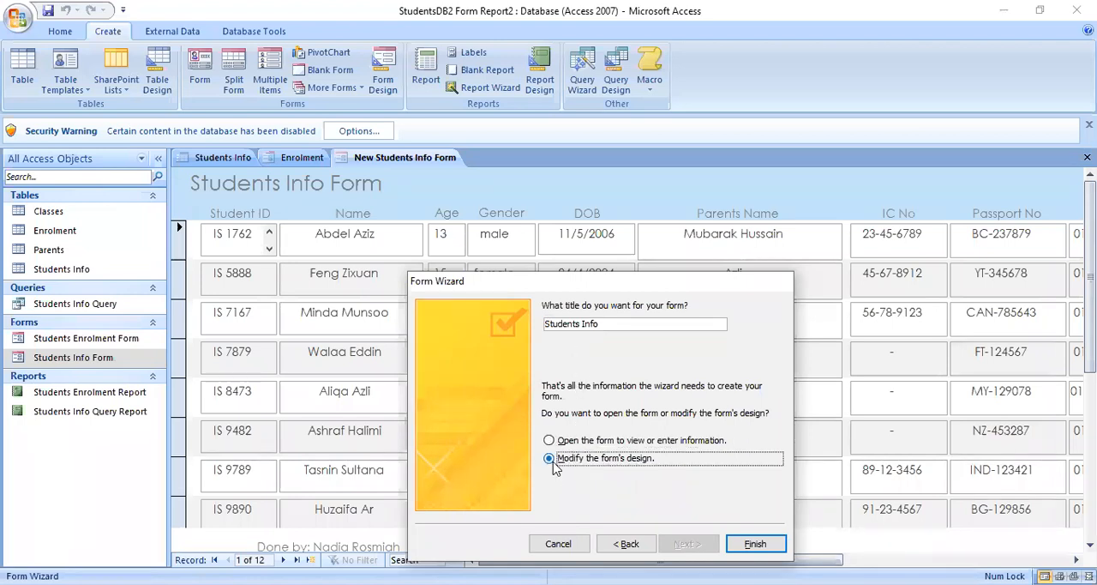
click(637, 323)
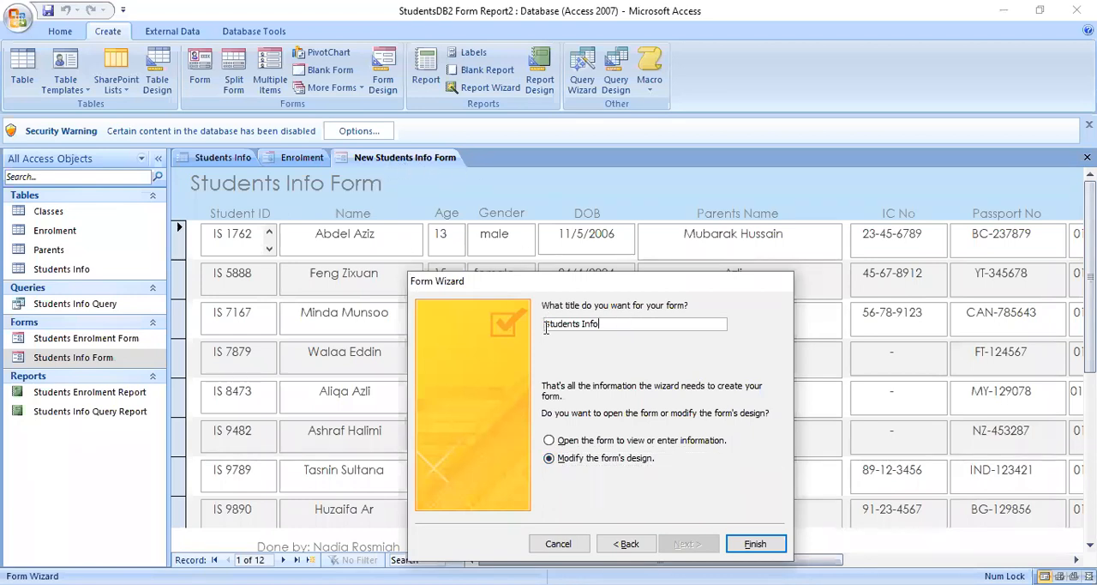
key(Home)
text(New)
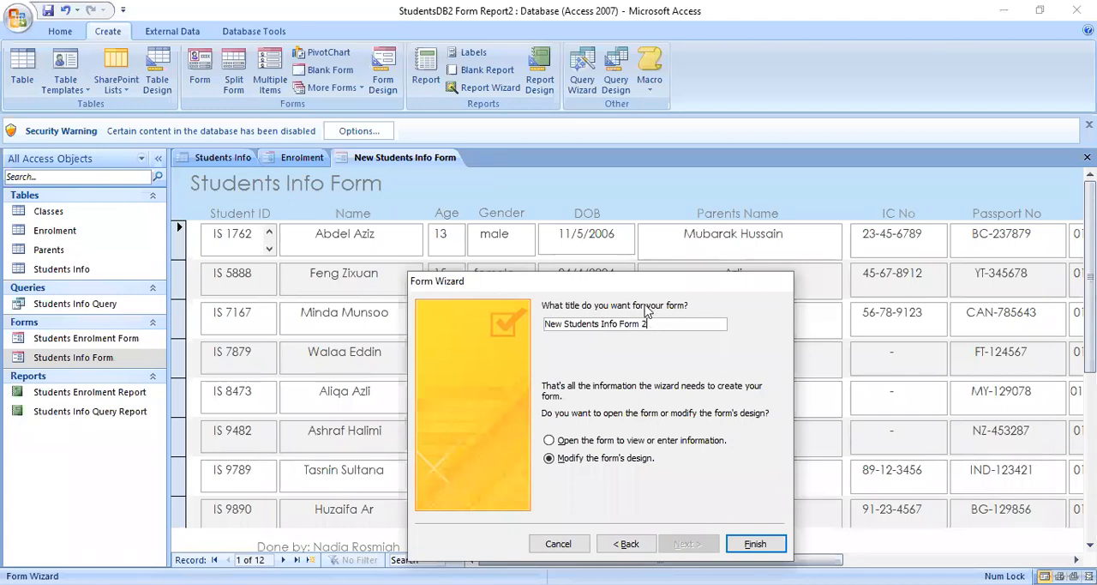
click(756, 545)
click(756, 549)
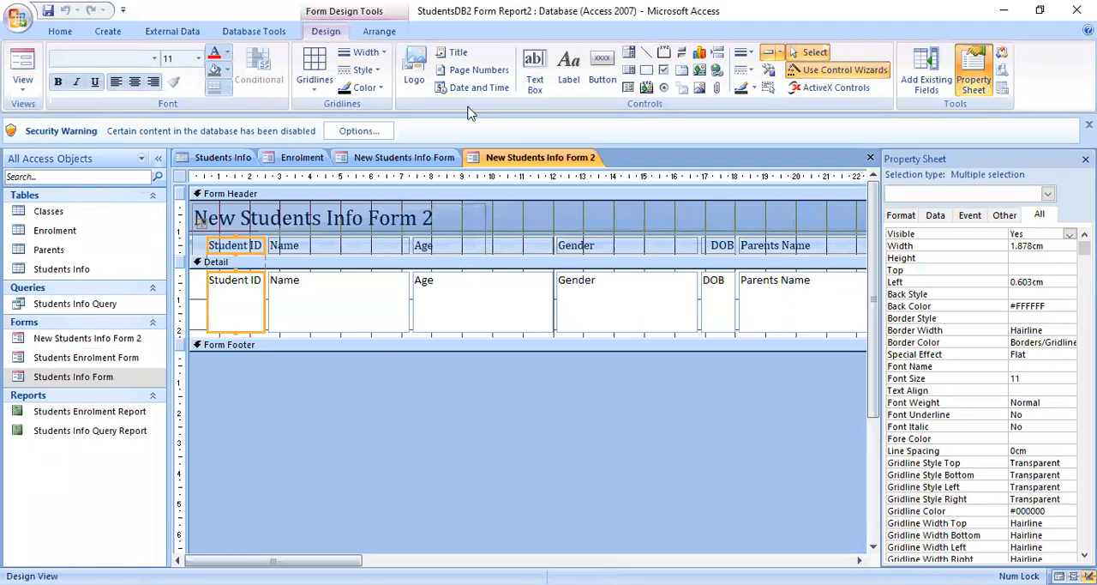
- Compare how the new form looks in Form View, Layout View and Design View, ending in Form View
click(24, 67)
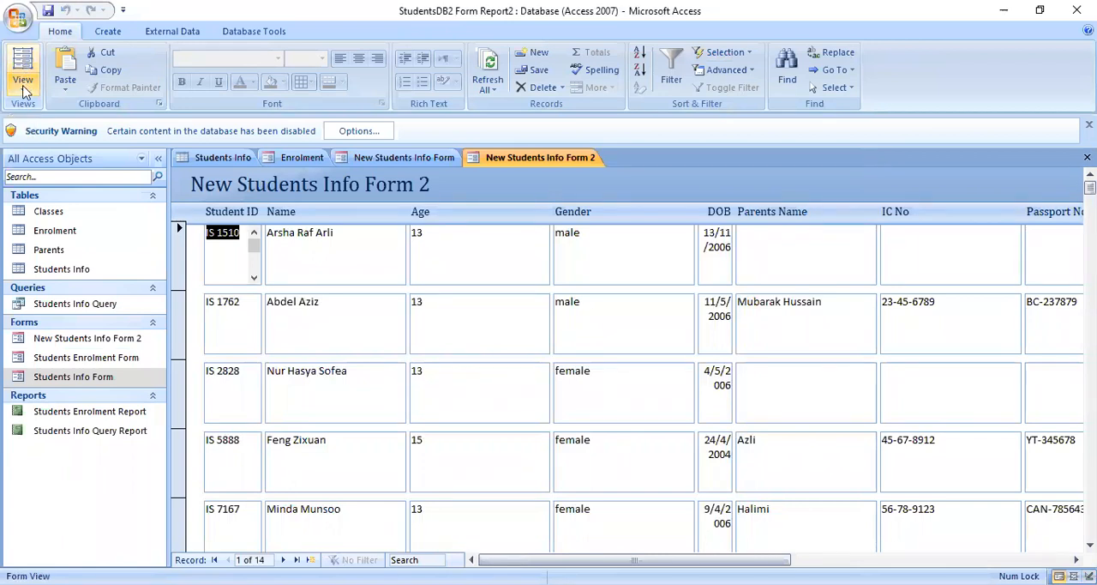
click(23, 86)
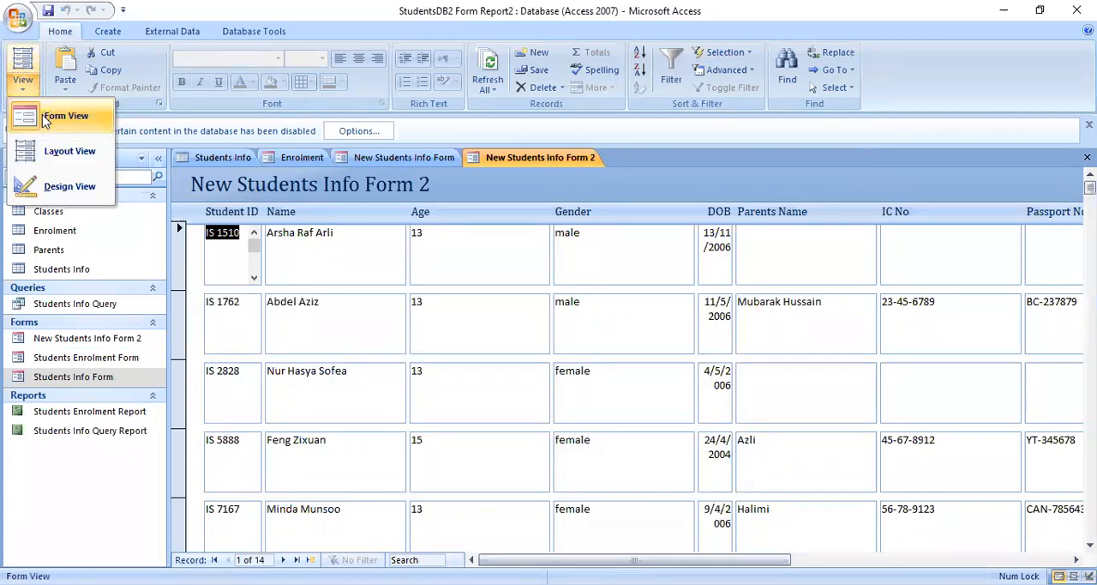
click(46, 120)
click(25, 87)
click(40, 147)
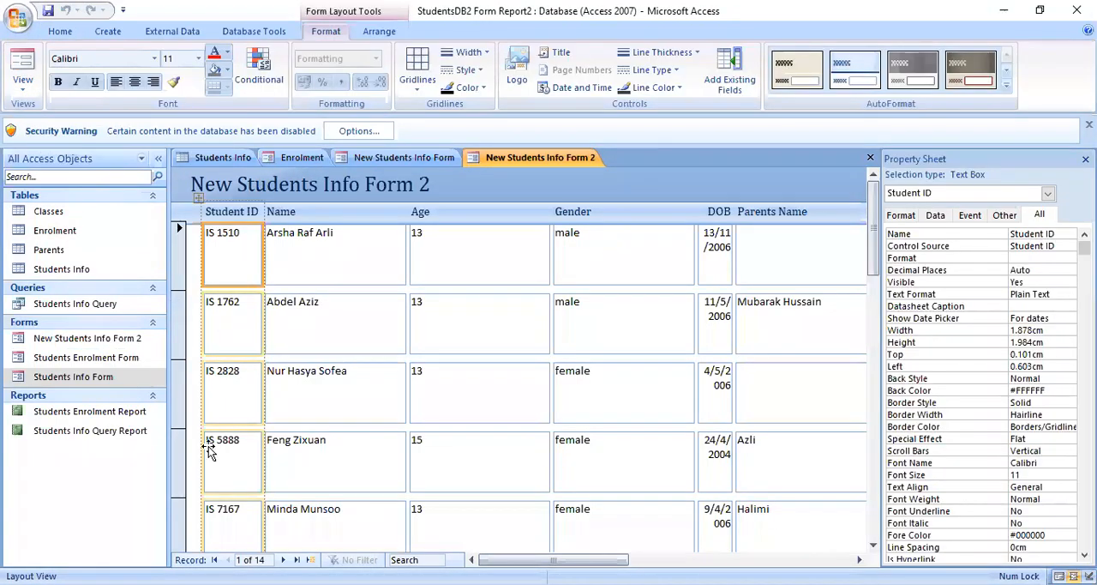
click(24, 90)
click(70, 188)
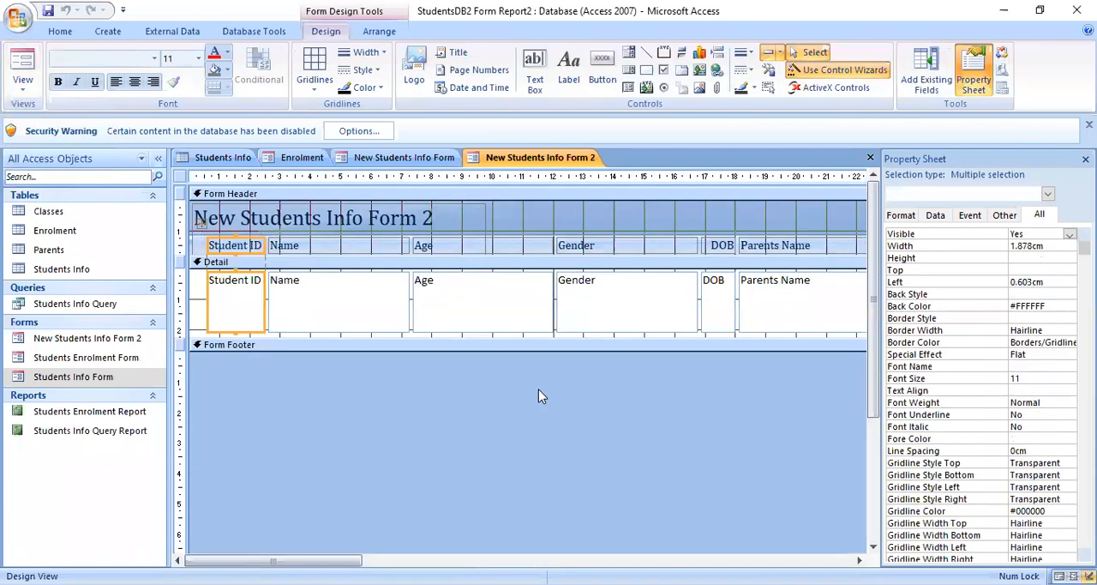
click(23, 93)
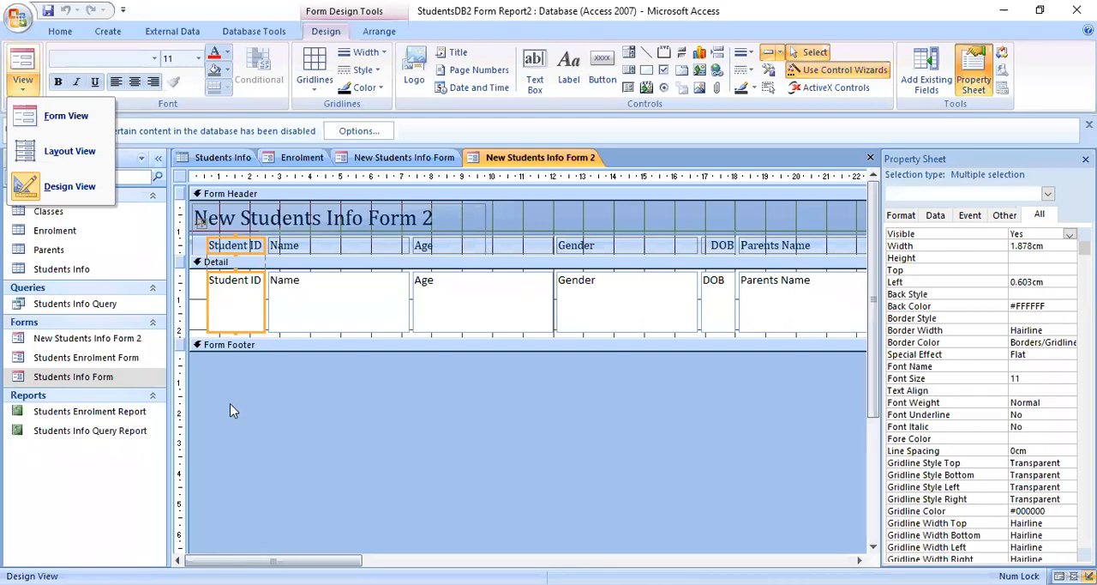
click(74, 130)
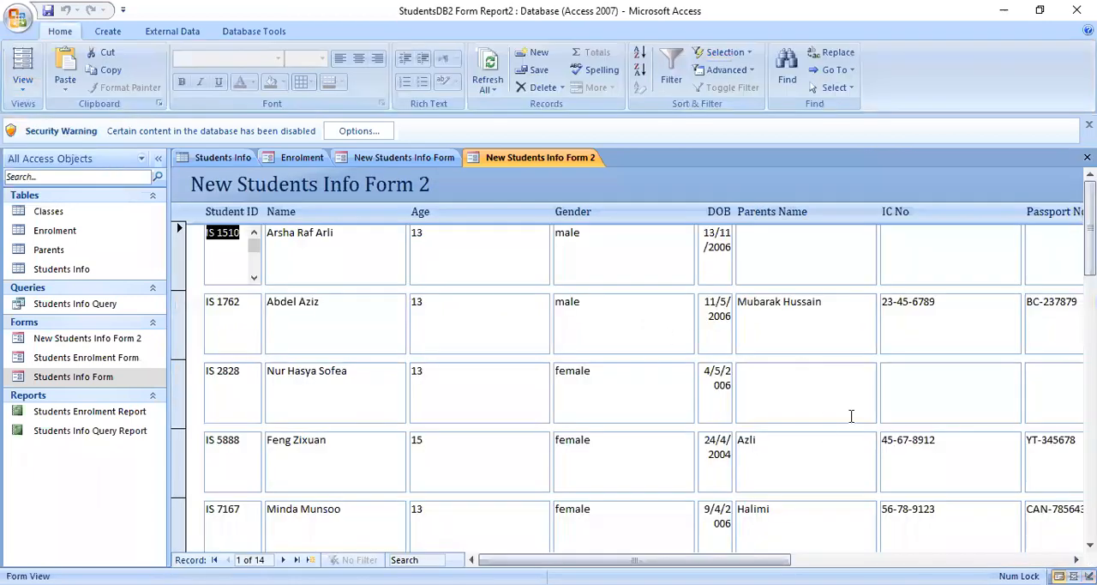
- Show the form in Layout View and examine the Name column and the Detail section around it
click(23, 84)
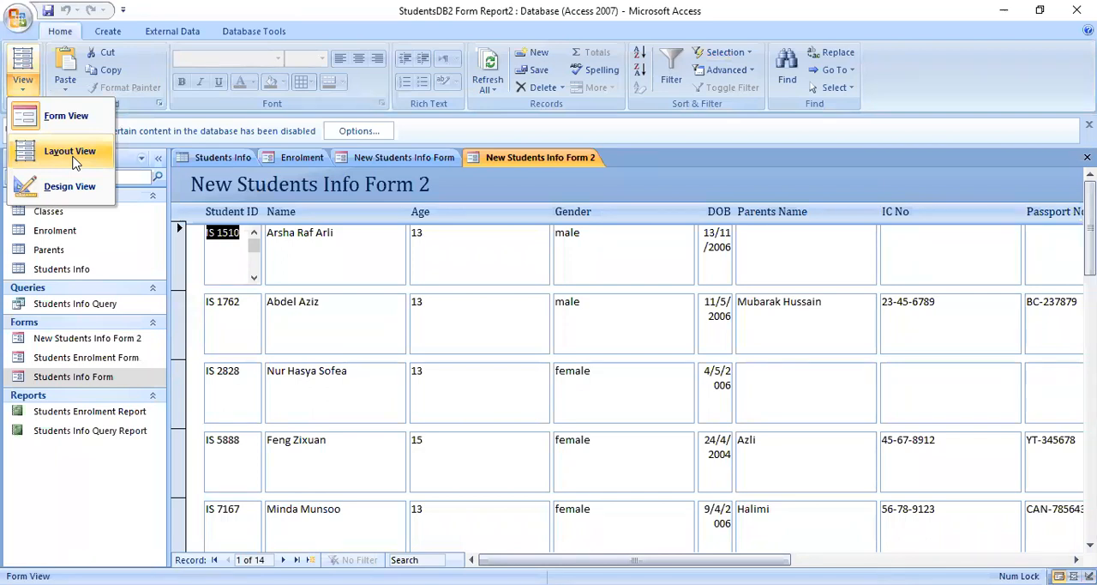
click(74, 163)
click(313, 281)
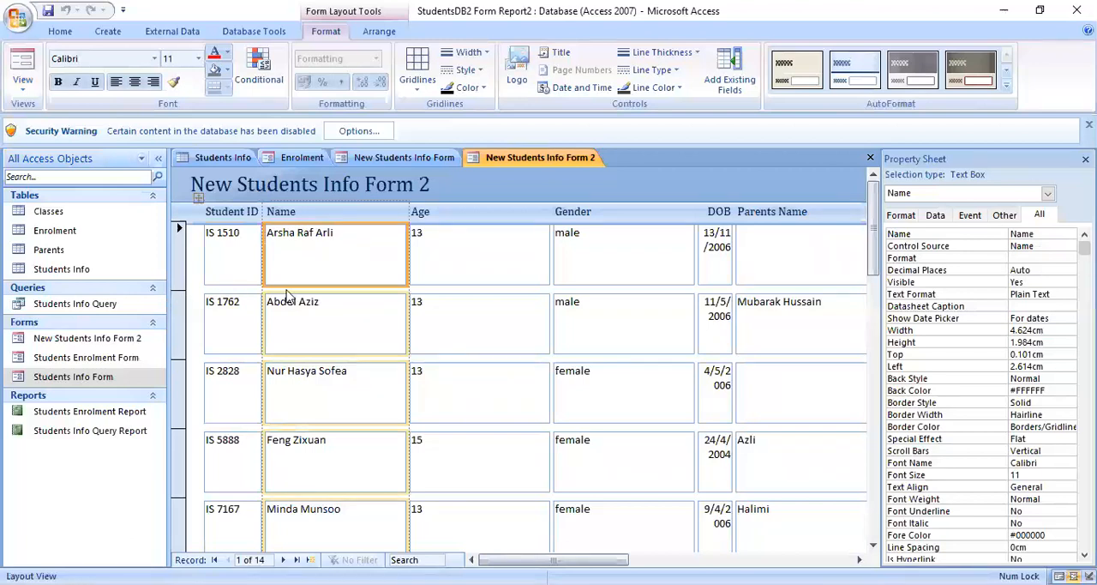
click(292, 290)
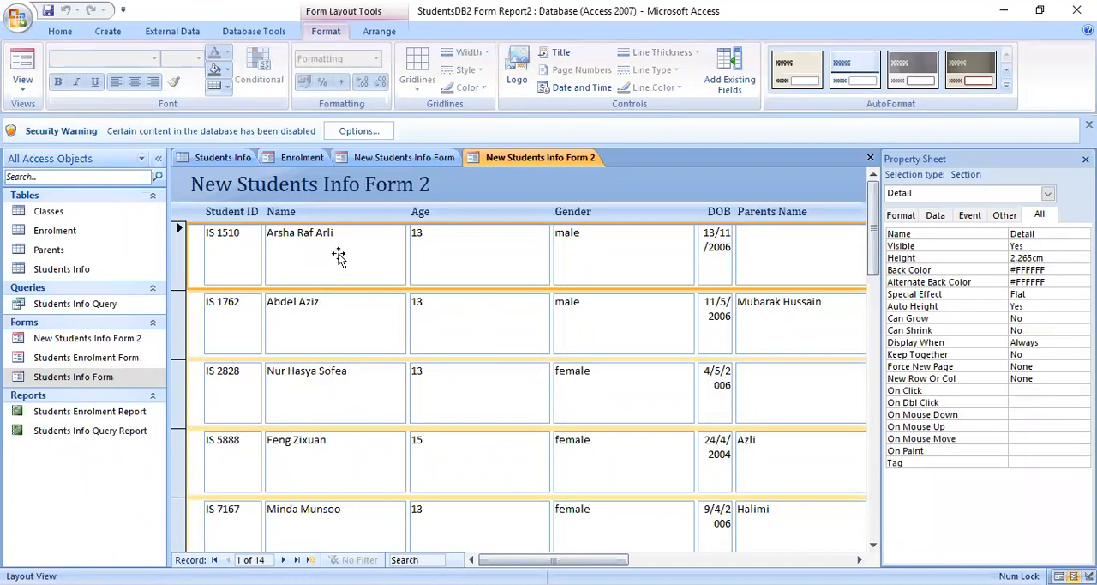
- In Design View, move the Name text box up slightly to about 0.053 cm from the top of the Detail section
click(23, 84)
click(70, 187)
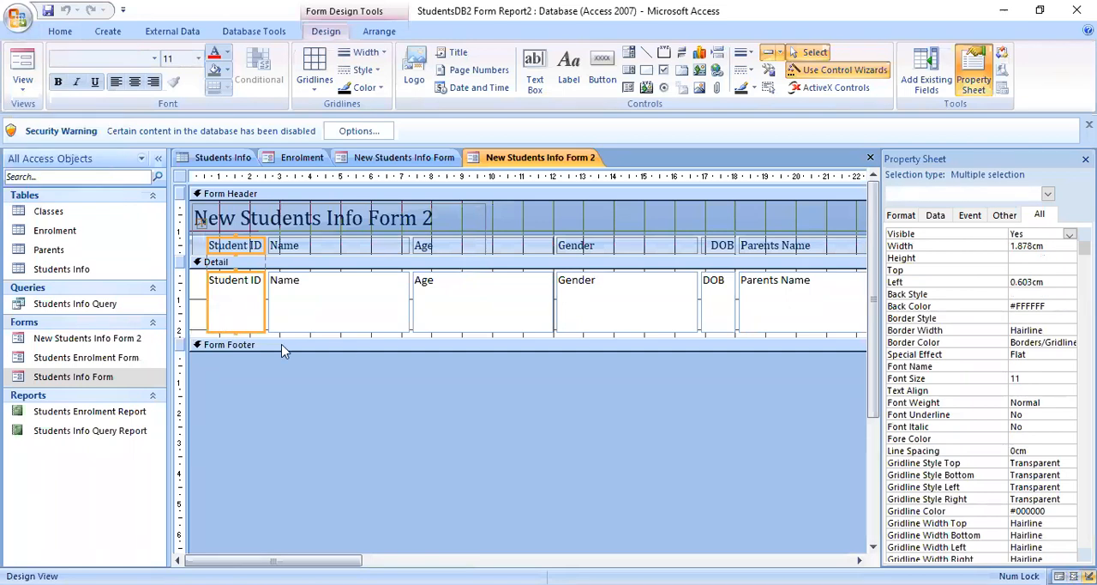
click(346, 252)
click(341, 314)
drag(329, 332, 331, 329)
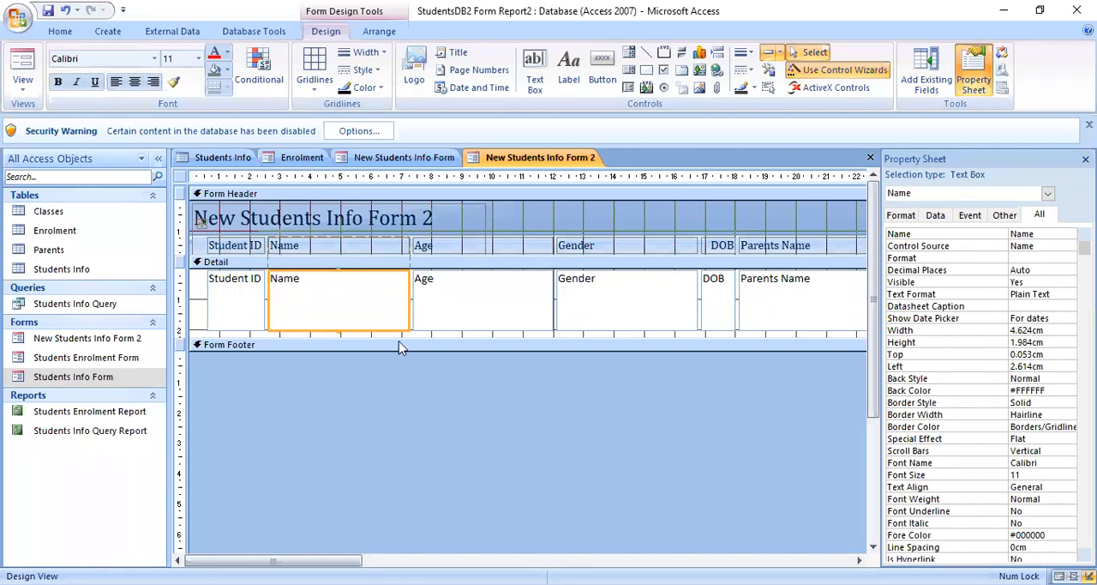
- Select the Form Footer, then the Student ID and DOB text boxes, and examine their properties
click(222, 347)
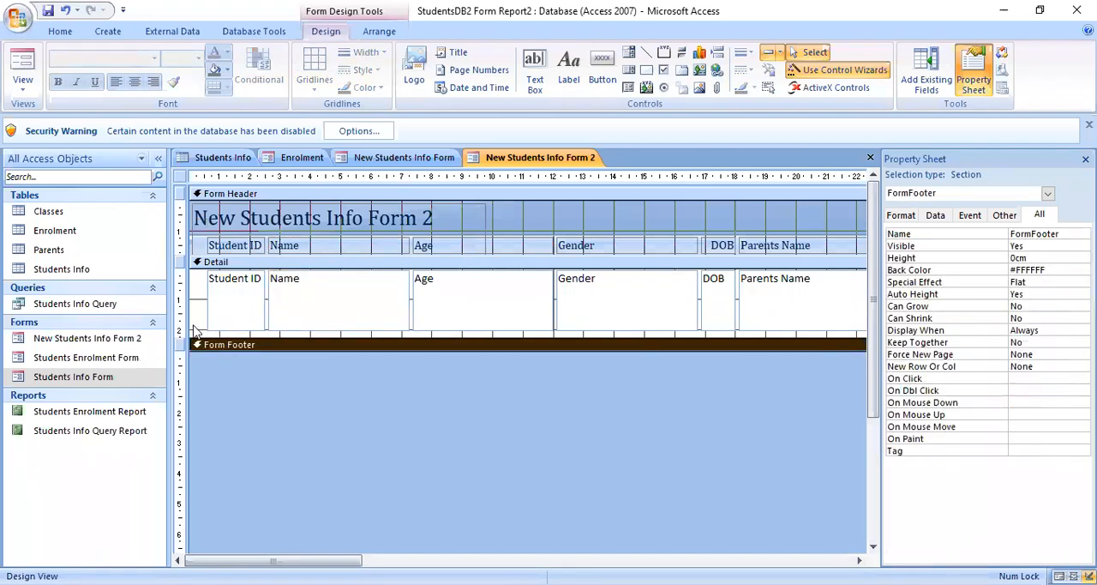
click(198, 336)
click(221, 327)
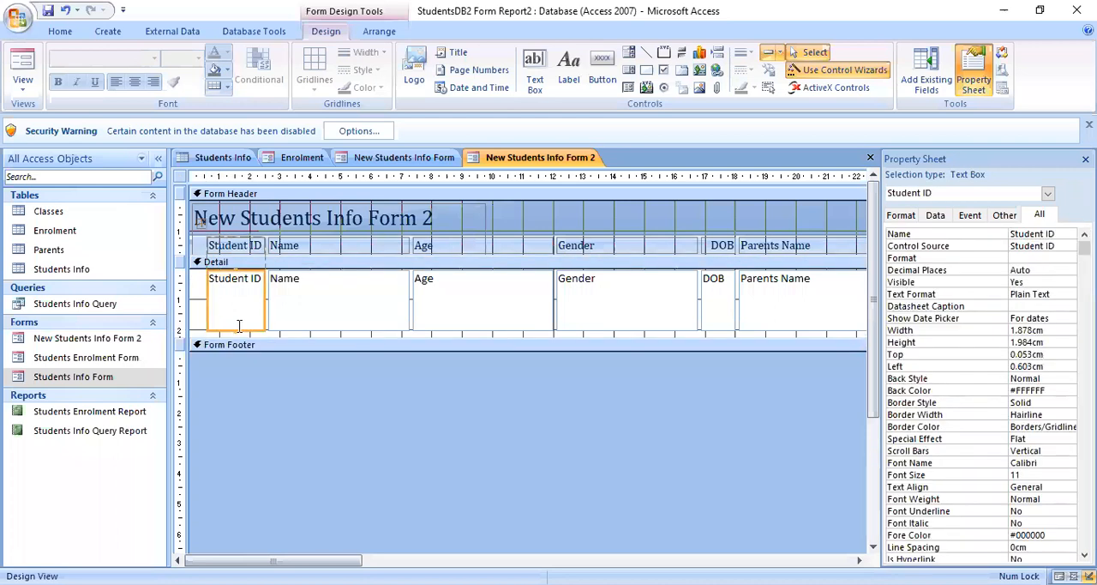
click(719, 322)
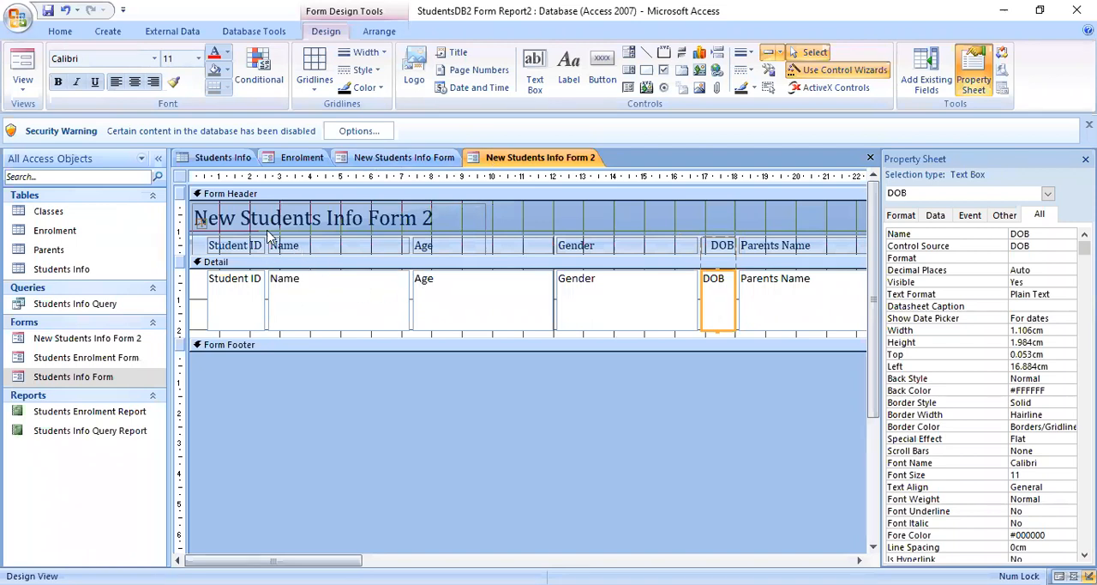
- In Layout View, widen the Name column slightly to about 4.7 cm
click(22, 81)
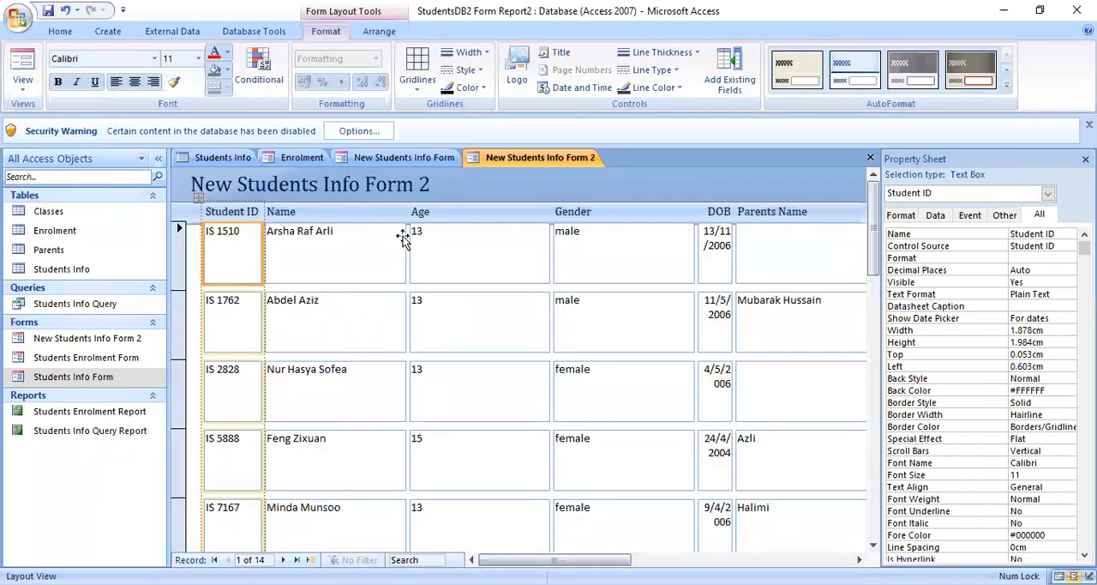
click(390, 239)
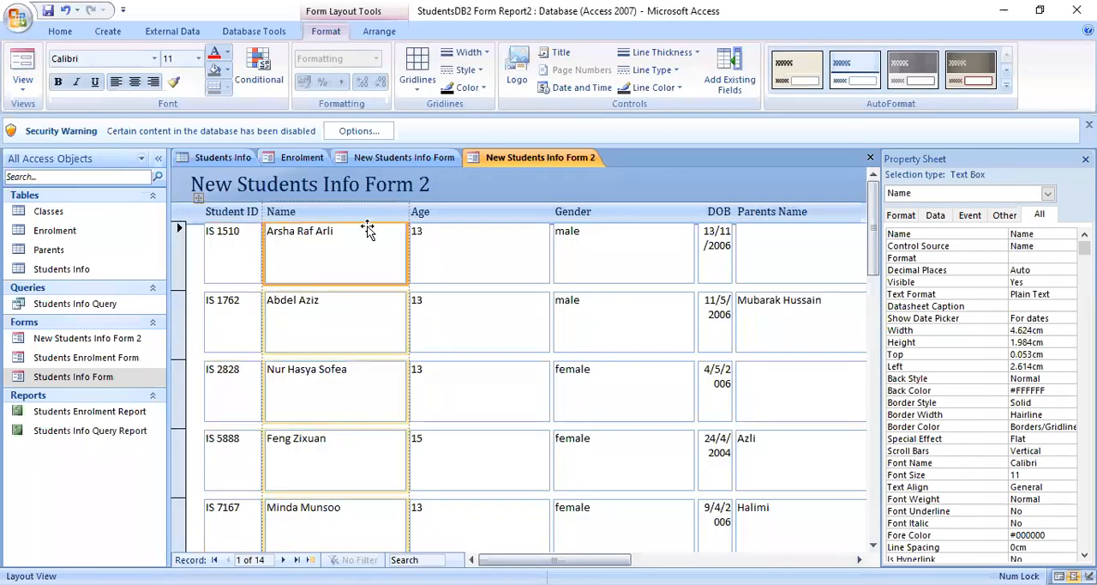
drag(399, 211, 481, 228)
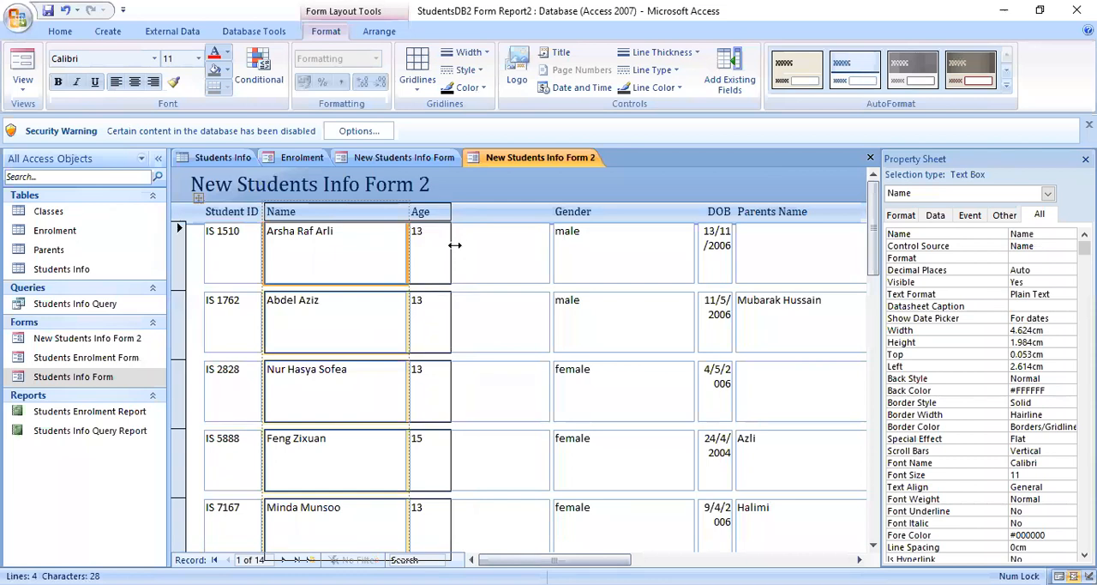
drag(453, 212, 414, 221)
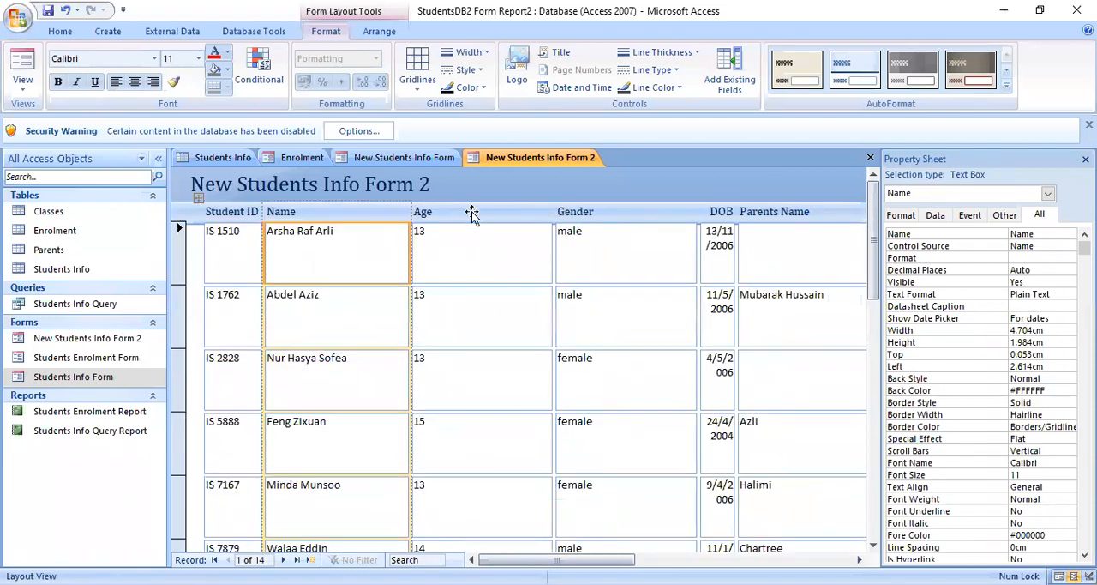
- Narrow the Age column to roughly half its width and the Gender column to about 2.19 cm
drag(548, 215, 475, 231)
click(618, 212)
drag(618, 212, 549, 214)
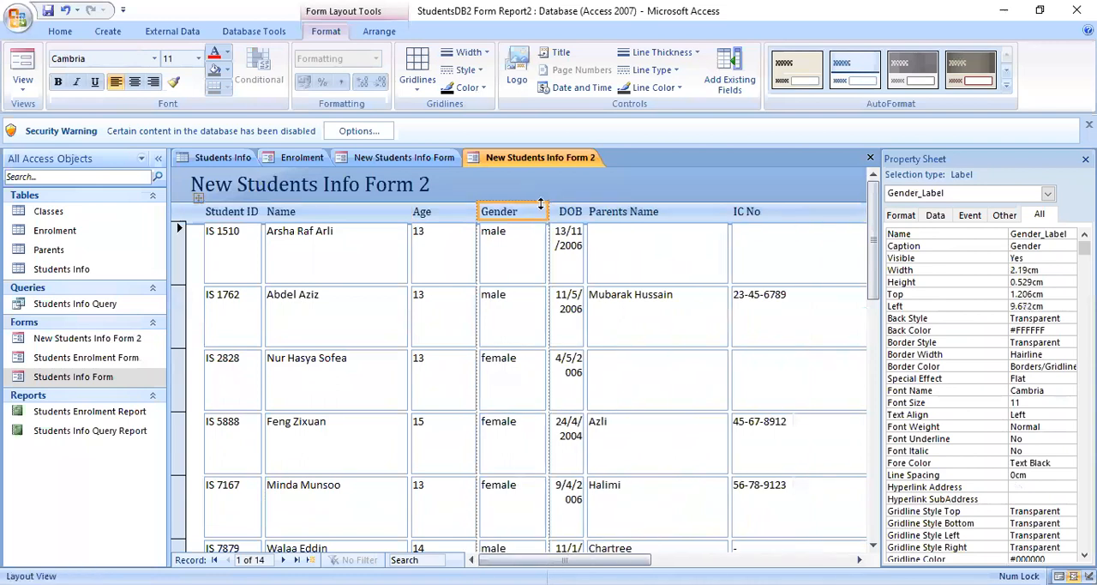
- Widen the DOB column so each full date fits on one line, and narrow the Parents Name column to about 4.1 cm
click(586, 213)
click(583, 211)
drag(585, 212, 619, 215)
click(684, 221)
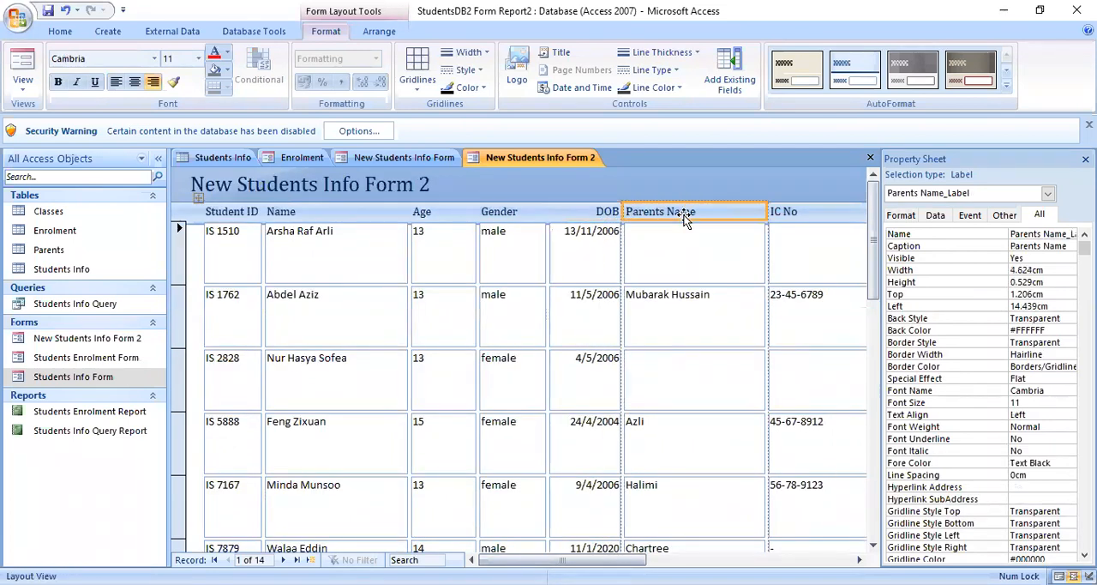
drag(768, 216, 752, 226)
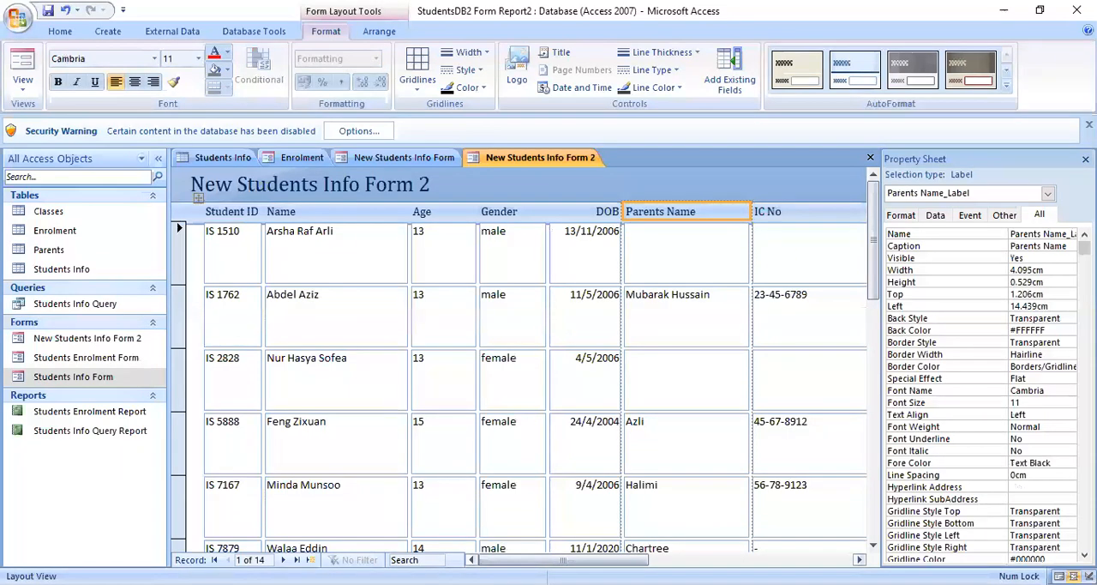
- Close the property sheet and narrow the Phone No column to fit its numbers more closely
drag(564, 560, 692, 560)
click(1086, 159)
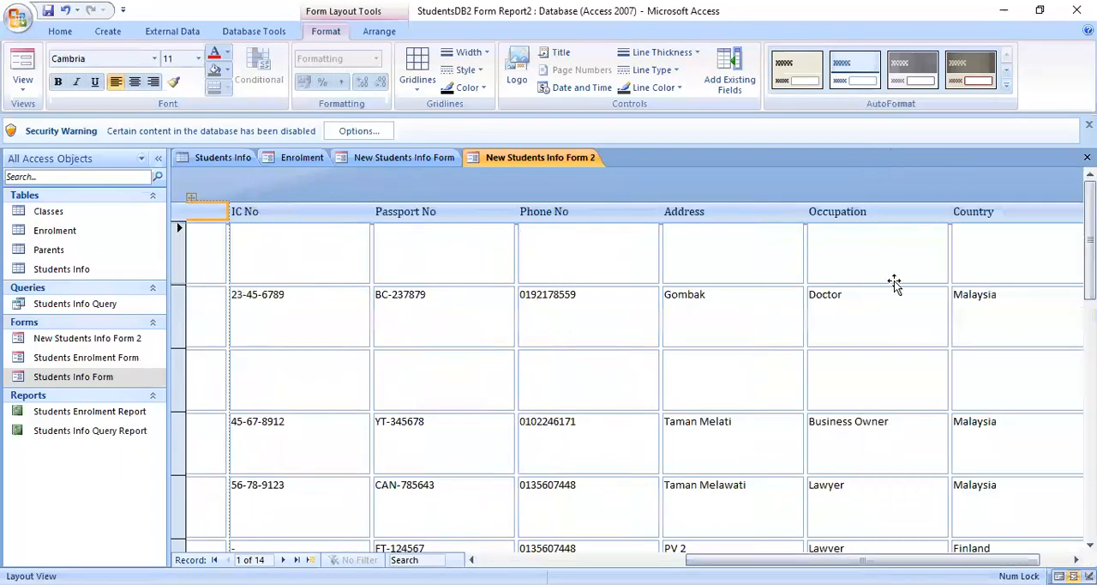
click(616, 232)
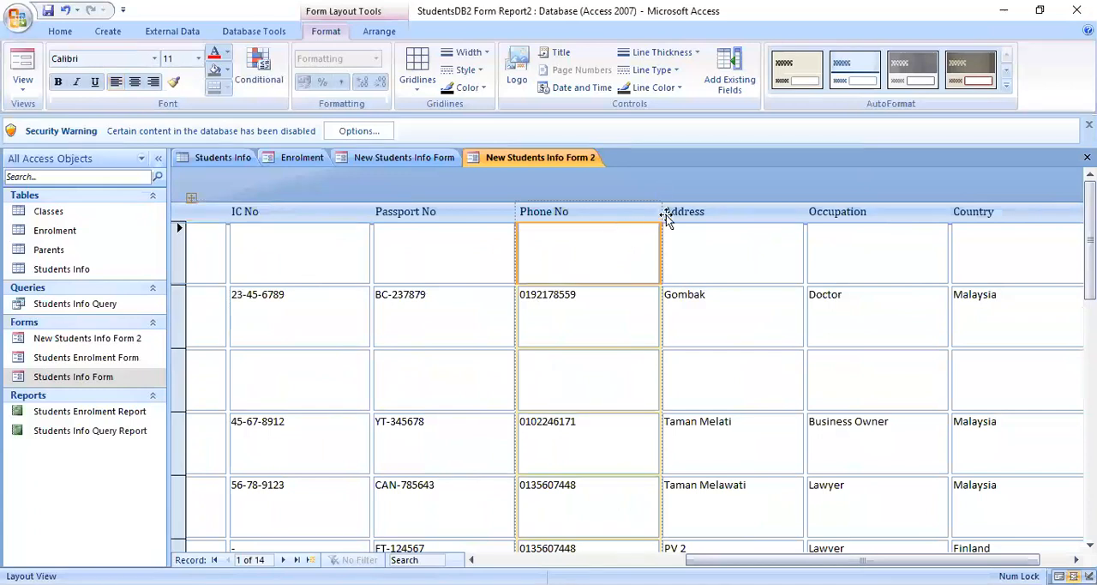
drag(660, 215, 625, 212)
- Adjust the Address column so that it is slightly wider than the neighbouring Occupation column
click(741, 214)
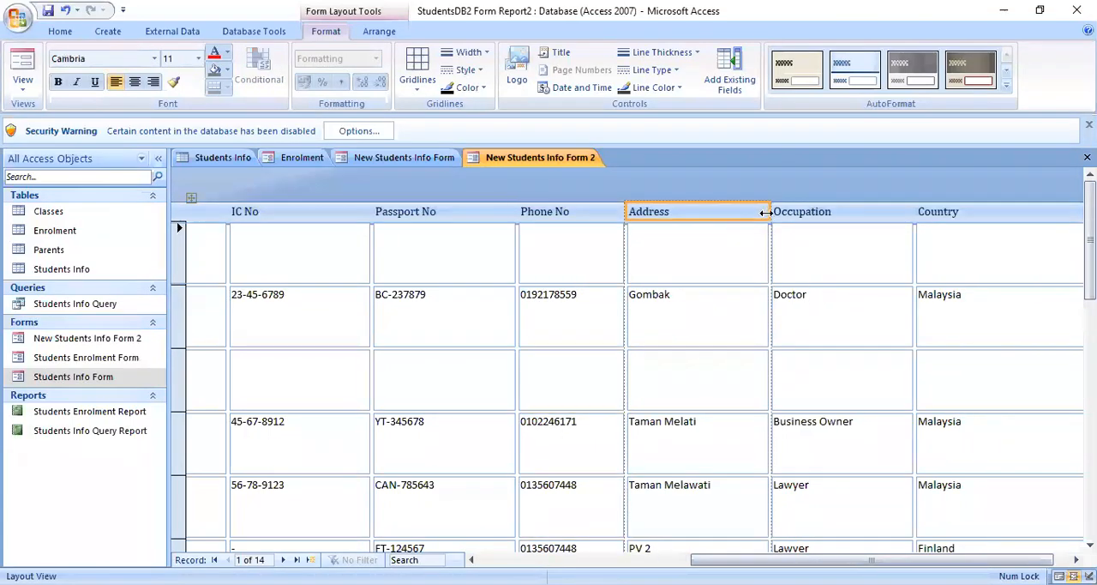
drag(768, 212, 741, 212)
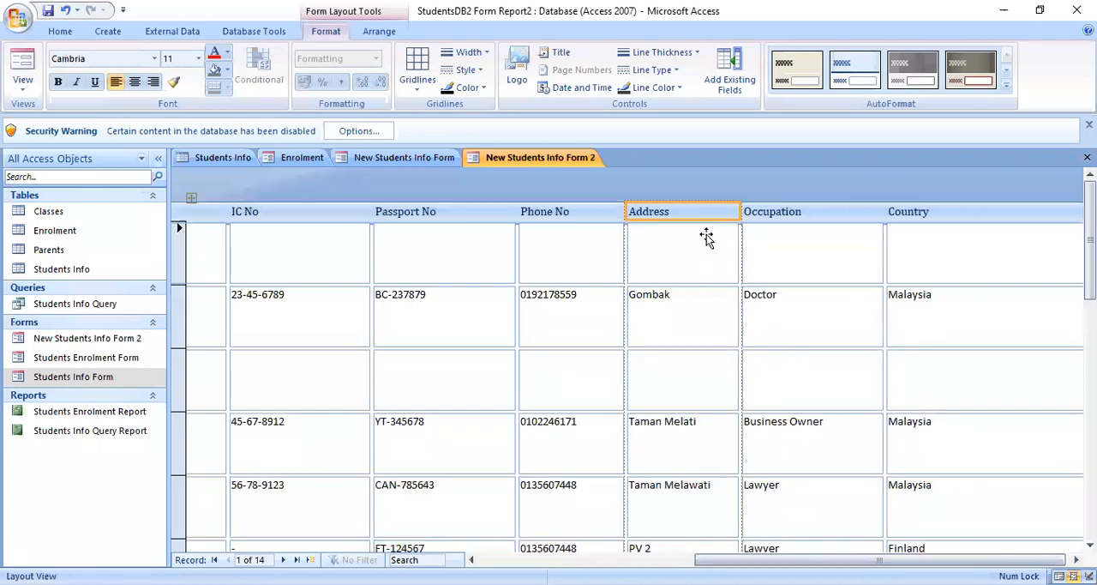
click(746, 213)
click(735, 212)
drag(737, 209, 794, 212)
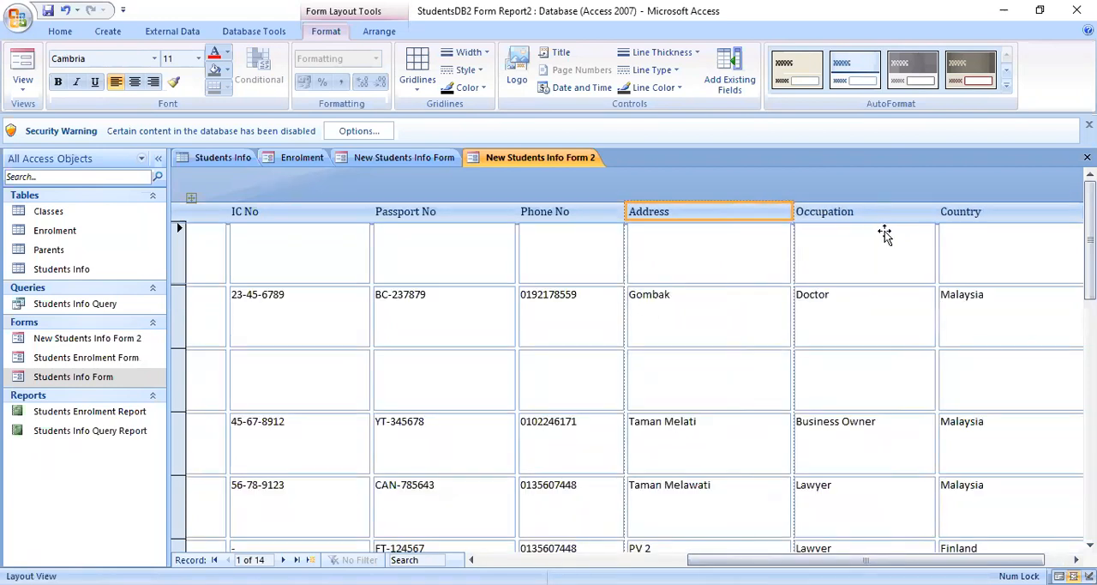
- Narrow the Occupation column slightly and cut the Country column to about half its width
click(928, 213)
mouse_move(935, 213)
mouse_down()
mouse_move(907, 214)
mouse_move(917, 223)
mouse_up()
click(981, 214)
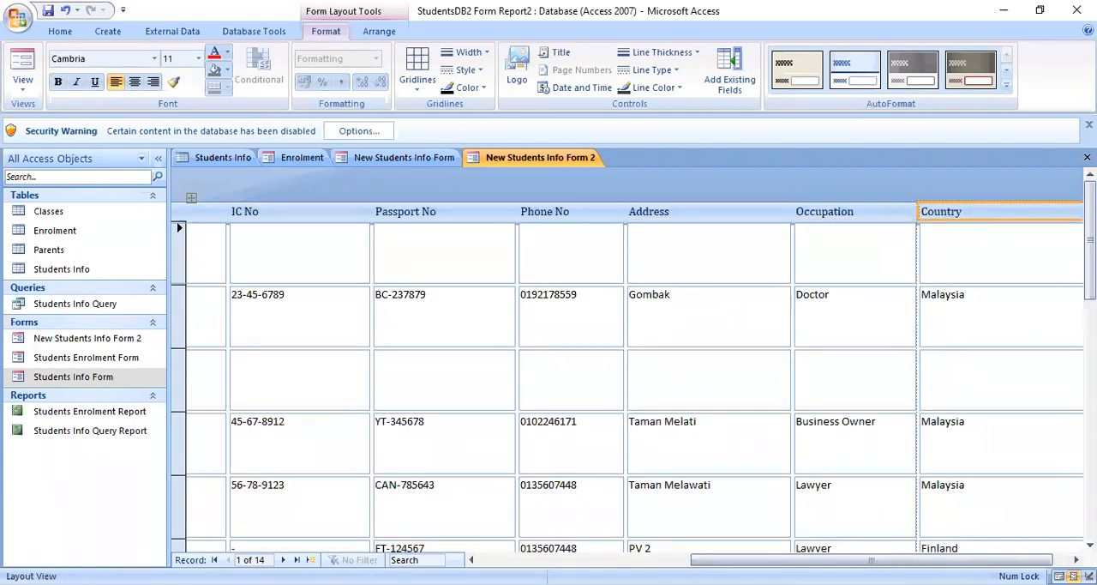
drag(921, 560, 932, 560)
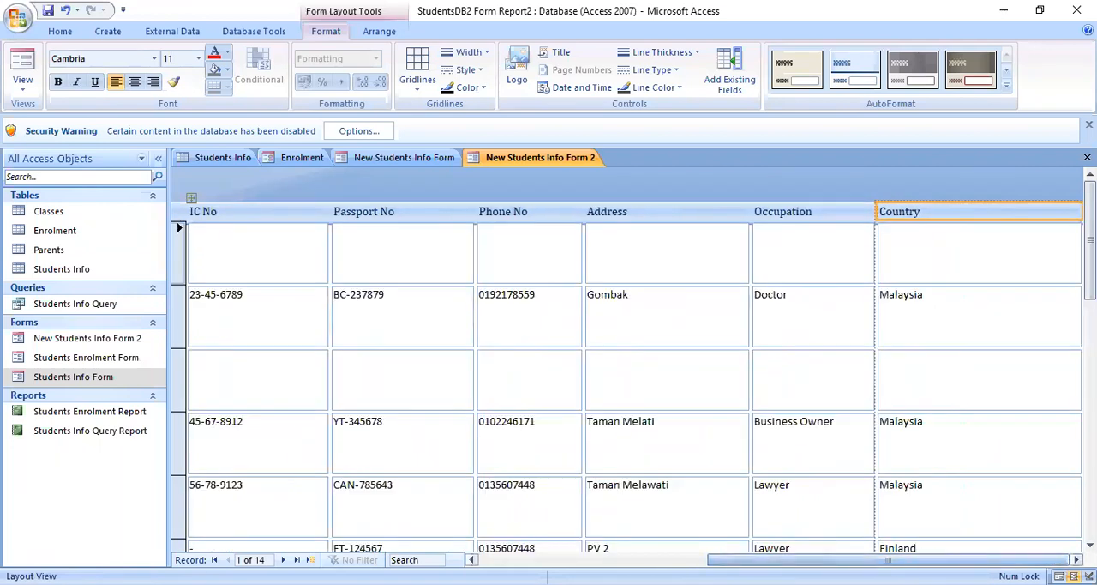
drag(1082, 214, 977, 237)
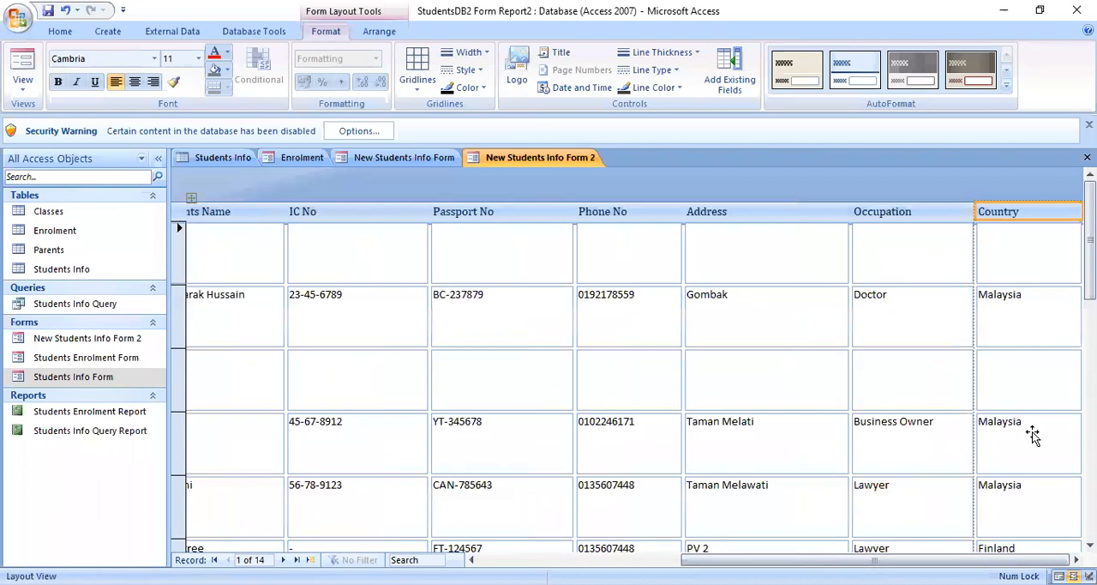
- Look over the resized columns across the whole form and check how the records appear in Form View
scroll(1041, 473, down, 10)
scroll(900, 424, up, 10)
drag(843, 559, 640, 559)
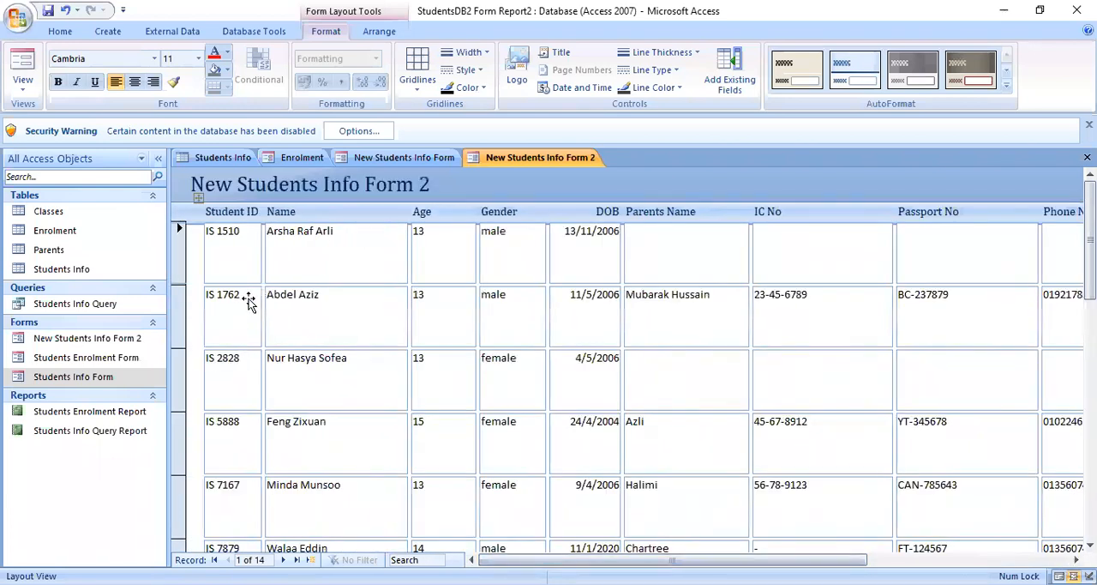
click(12, 91)
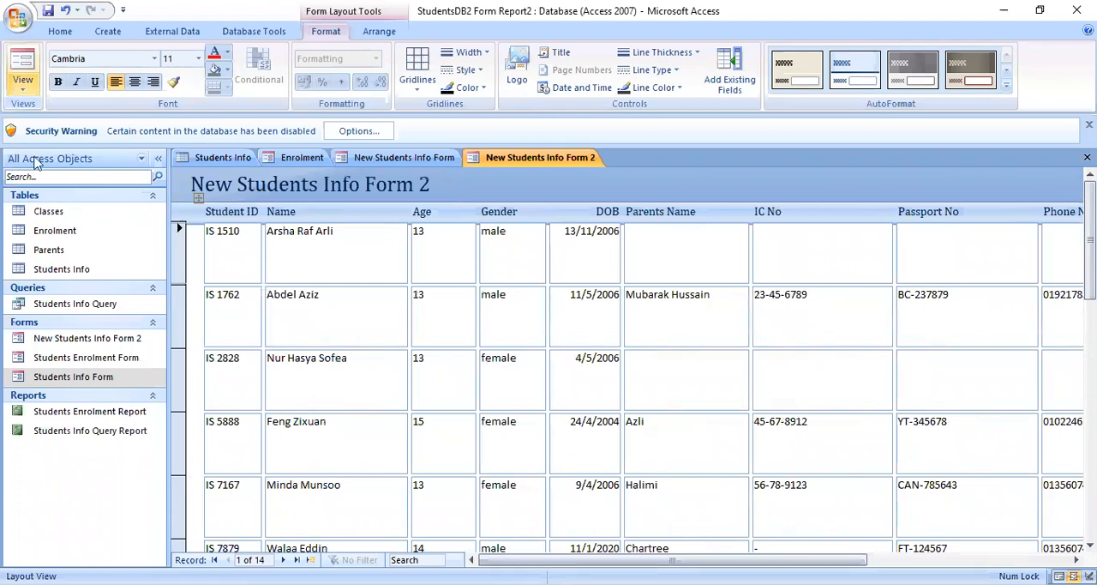
click(66, 116)
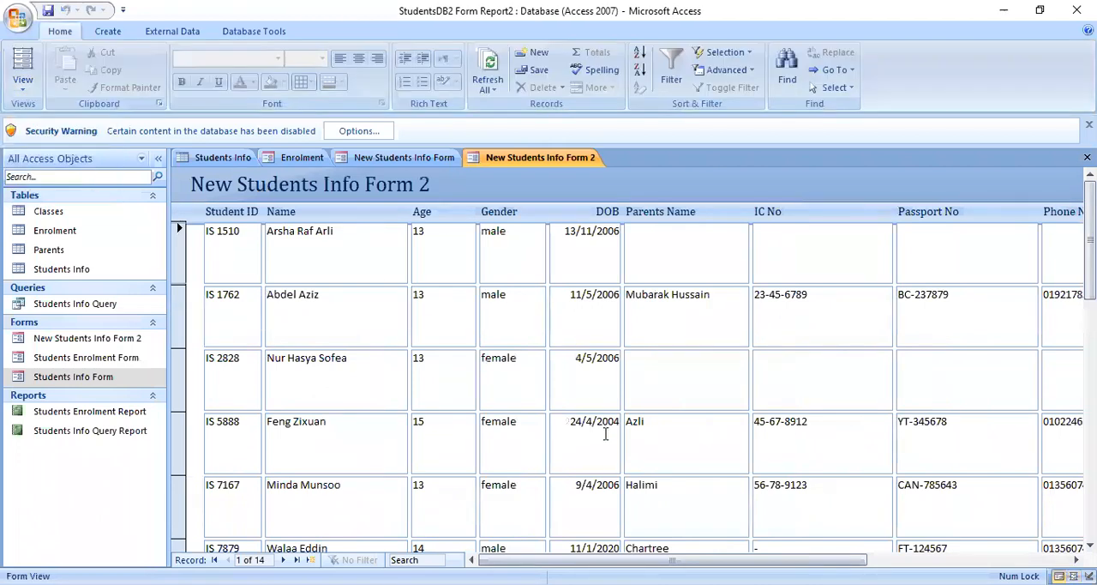
click(21, 64)
click(17, 62)
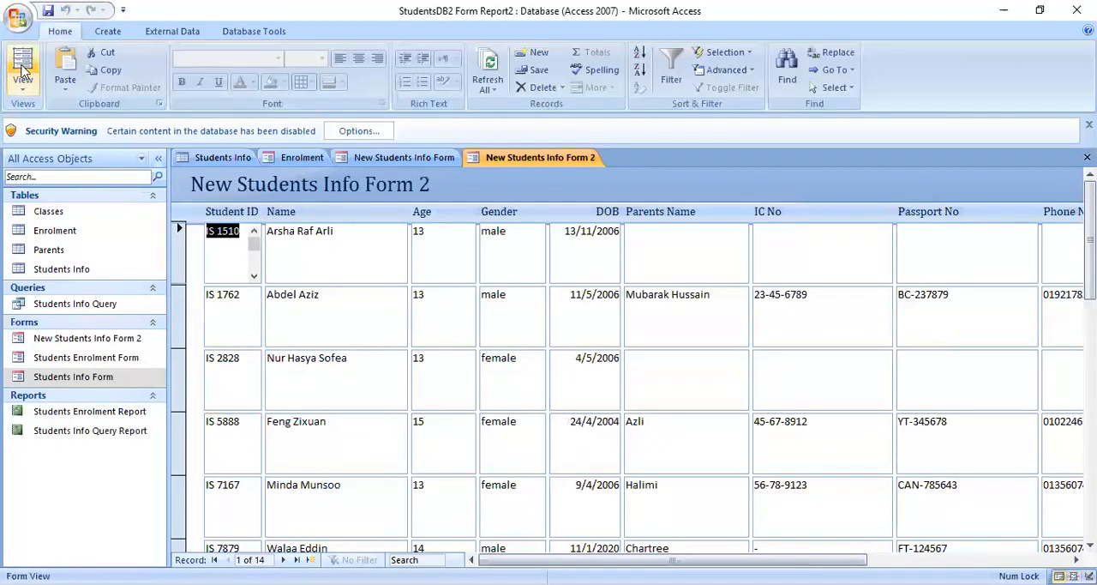
click(24, 86)
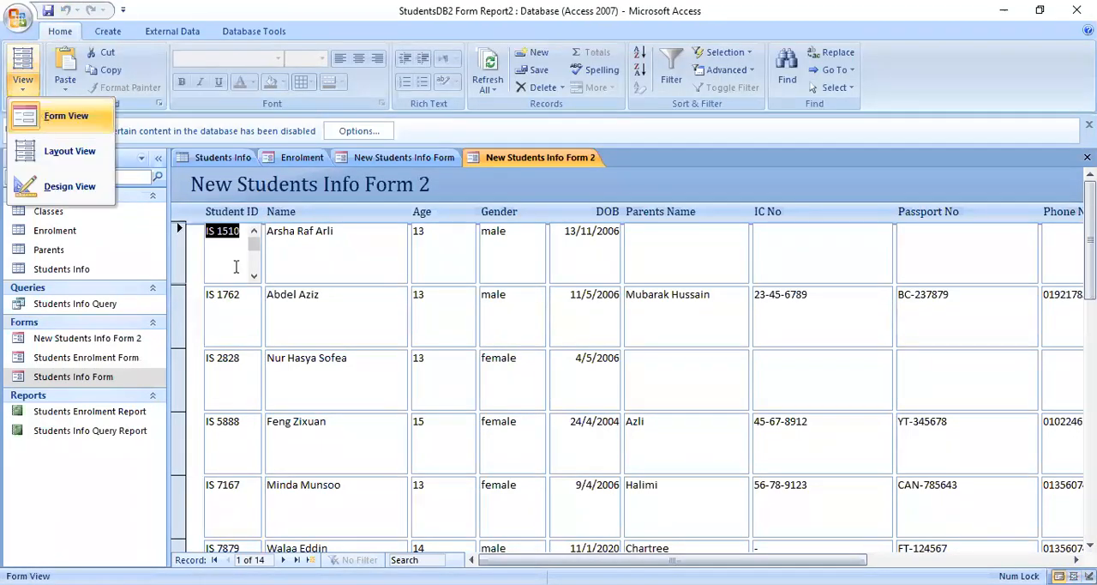
click(365, 290)
click(355, 272)
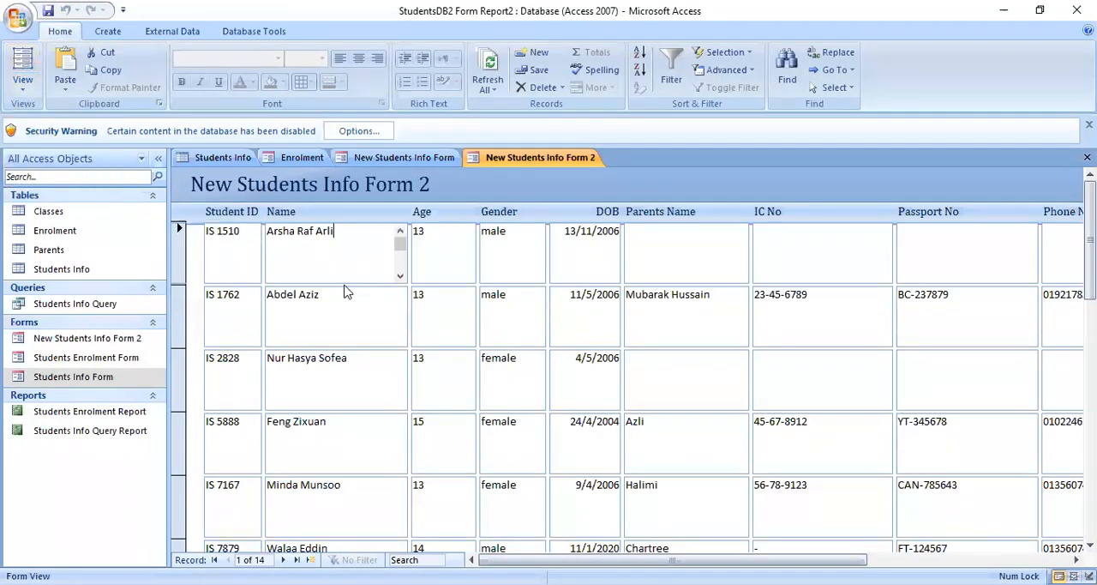
- In Layout View, try to reduce the height of the Name text boxes
click(19, 89)
click(77, 151)
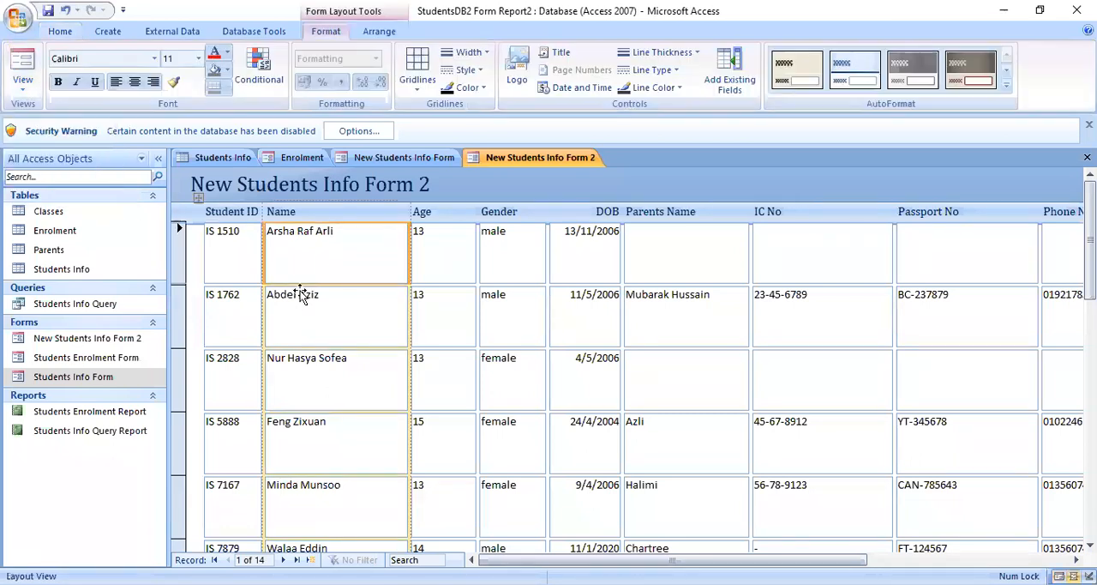
drag(300, 284, 301, 266)
- In Design View, try to shorten the text boxes in the Detail section by raising their lower edges
click(32, 90)
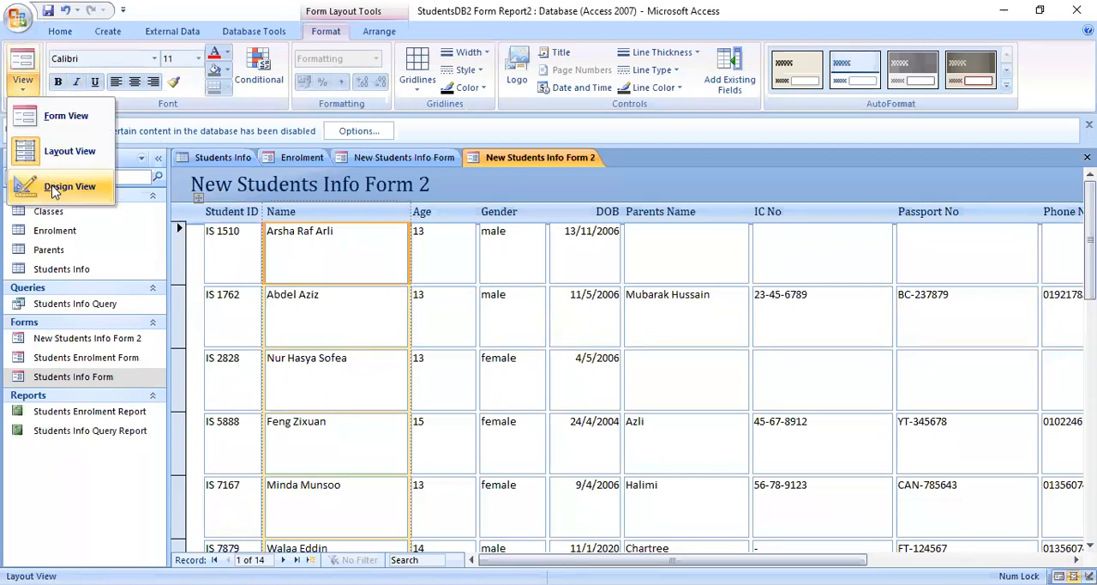
click(53, 191)
click(242, 329)
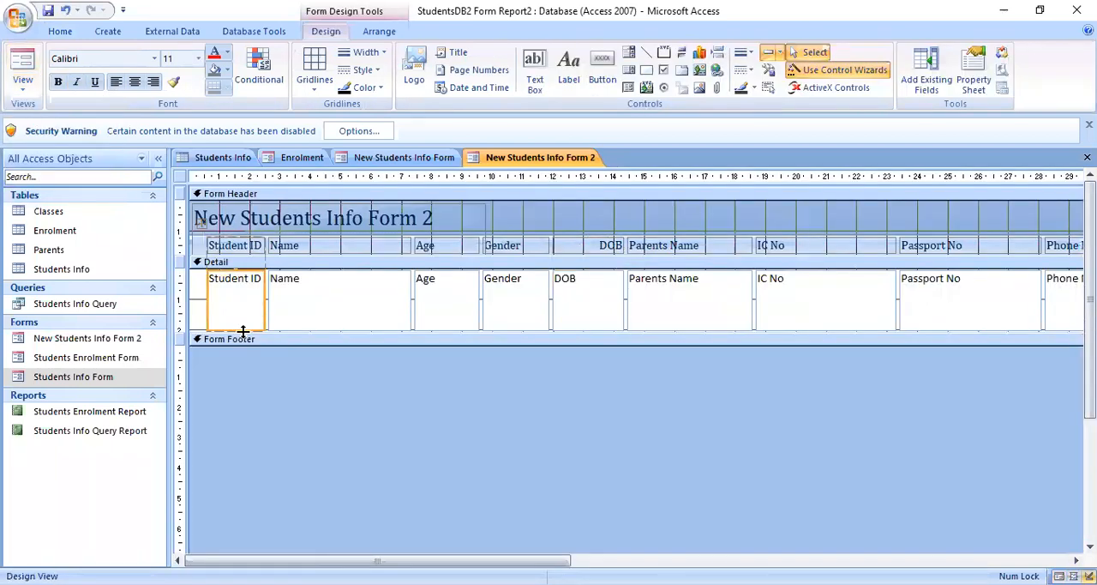
drag(240, 331, 245, 306)
click(195, 320)
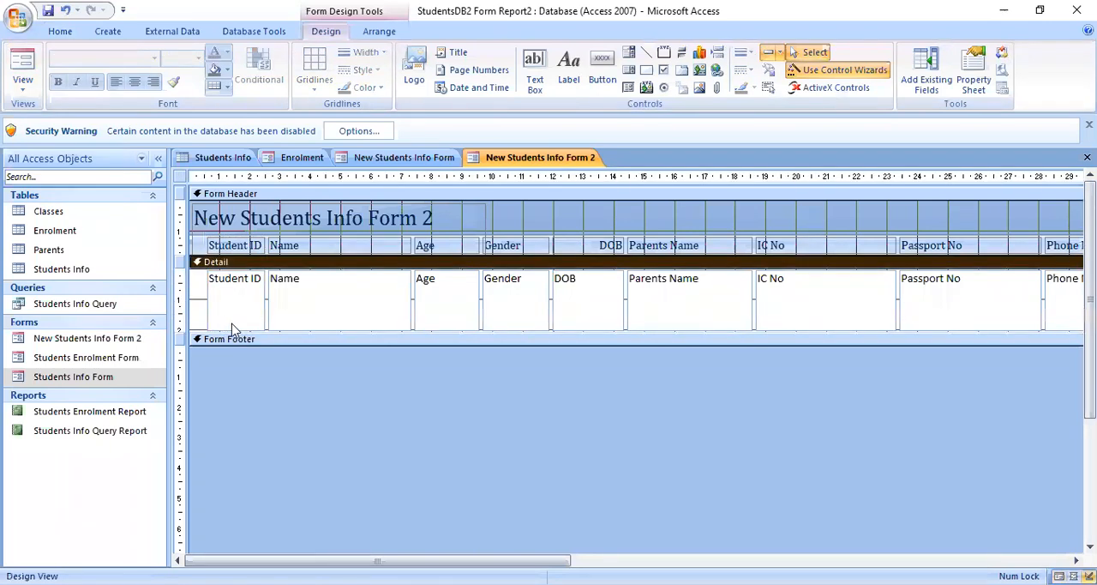
drag(244, 331, 248, 300)
drag(551, 328, 558, 297)
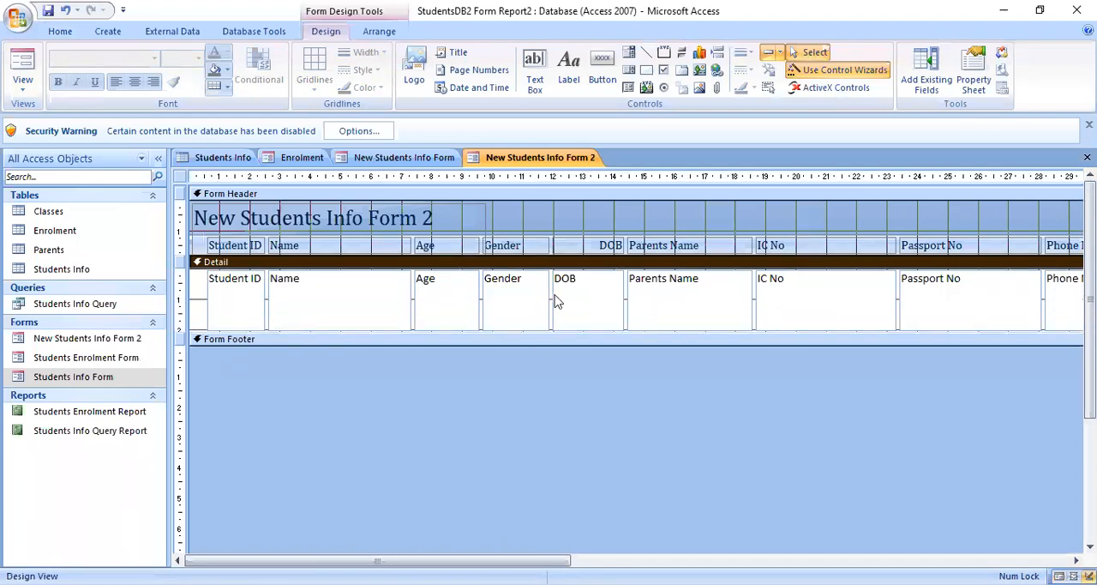
mouse_move(383, 328)
mouse_down()
mouse_move(392, 292)
mouse_move(362, 333)
mouse_up()
click(362, 339)
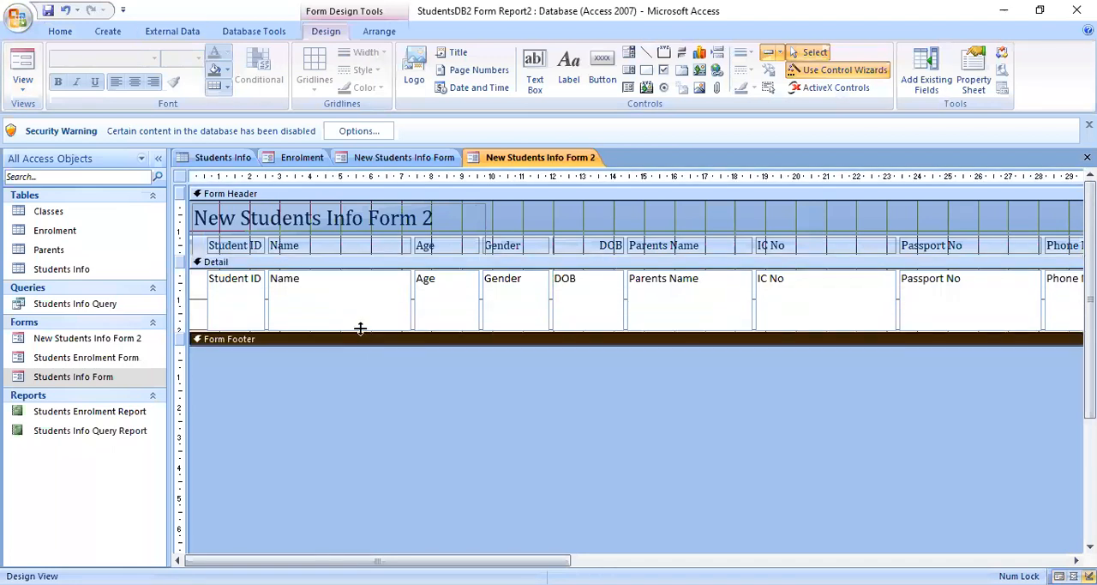
click(361, 320)
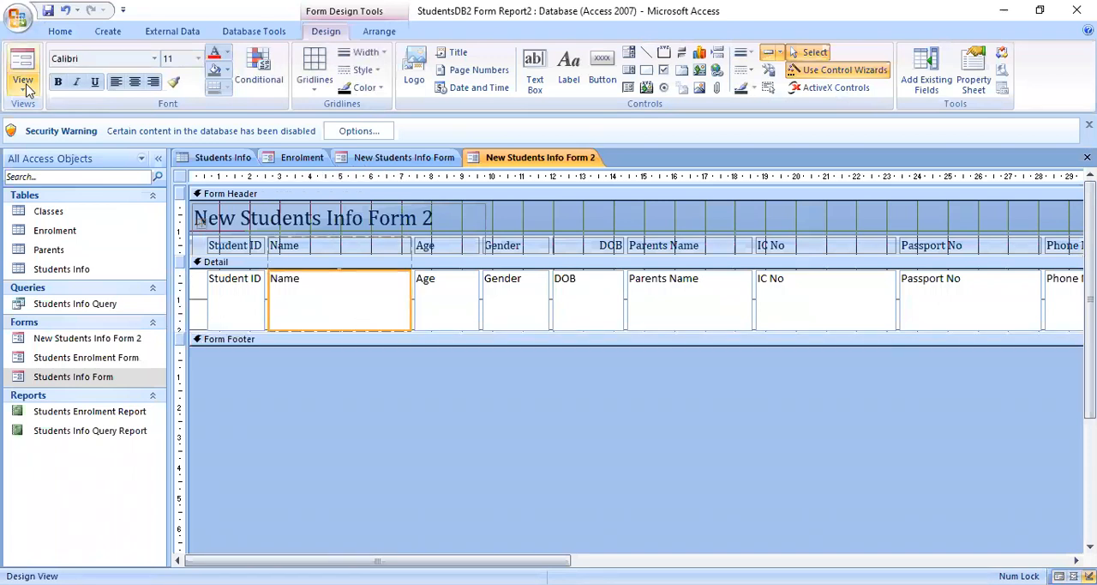
- Compare the form in Form View and Layout View, ending in Layout View
click(25, 86)
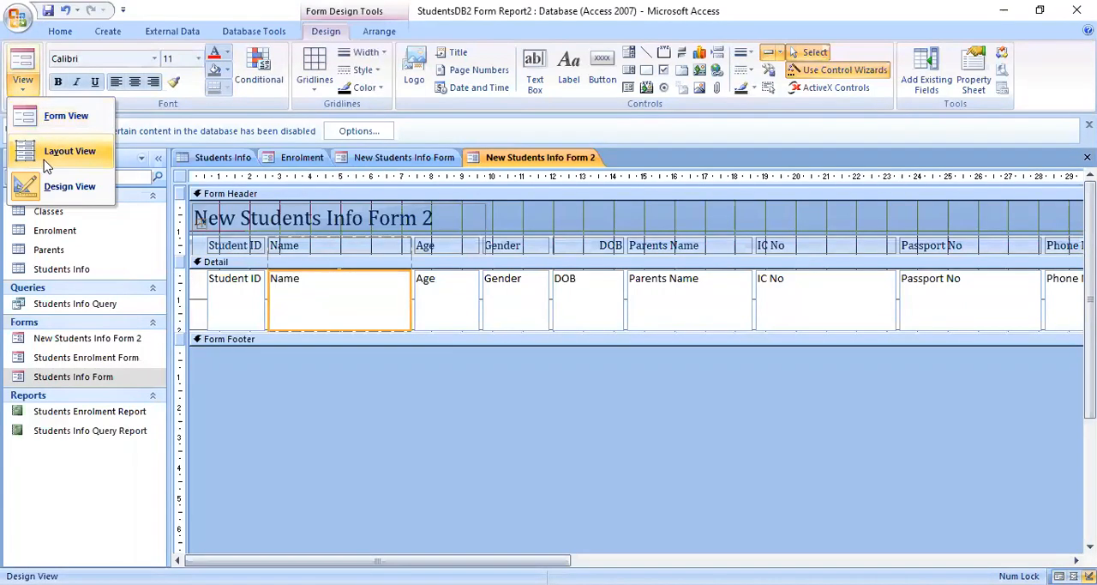
click(47, 161)
click(24, 68)
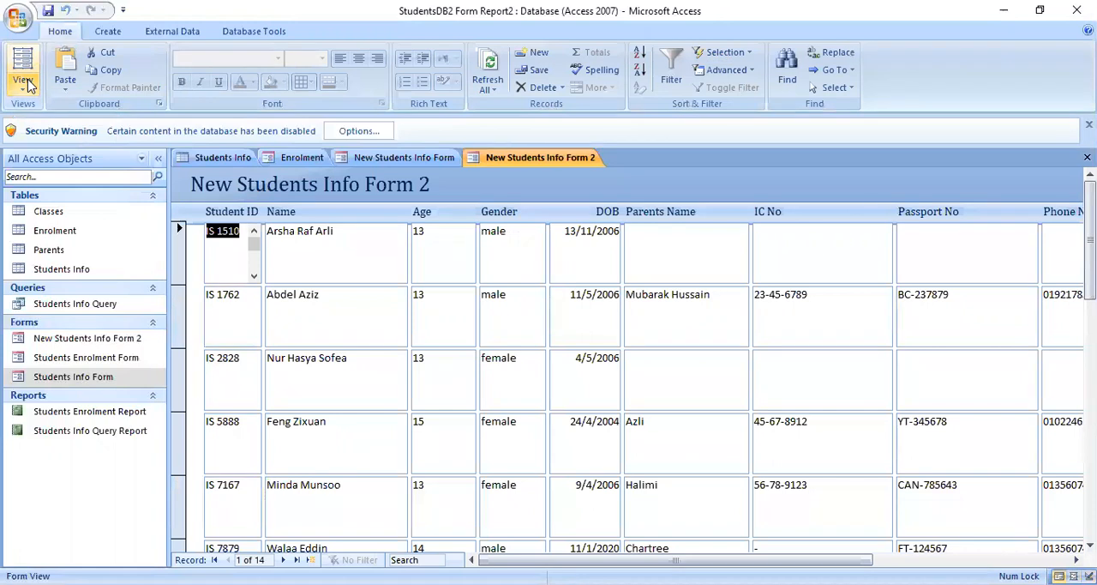
click(25, 84)
click(26, 93)
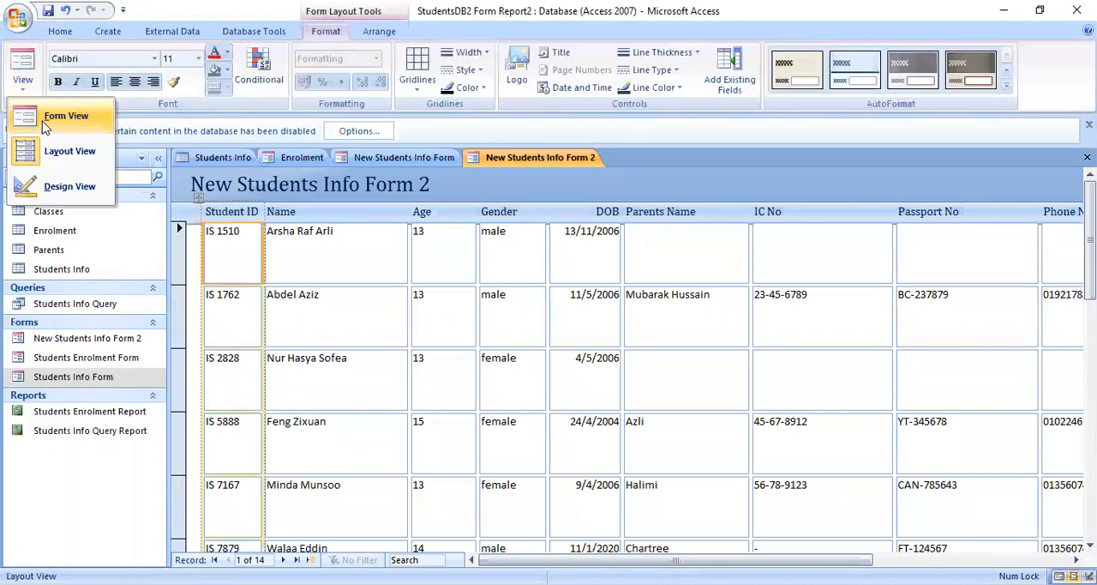
click(47, 127)
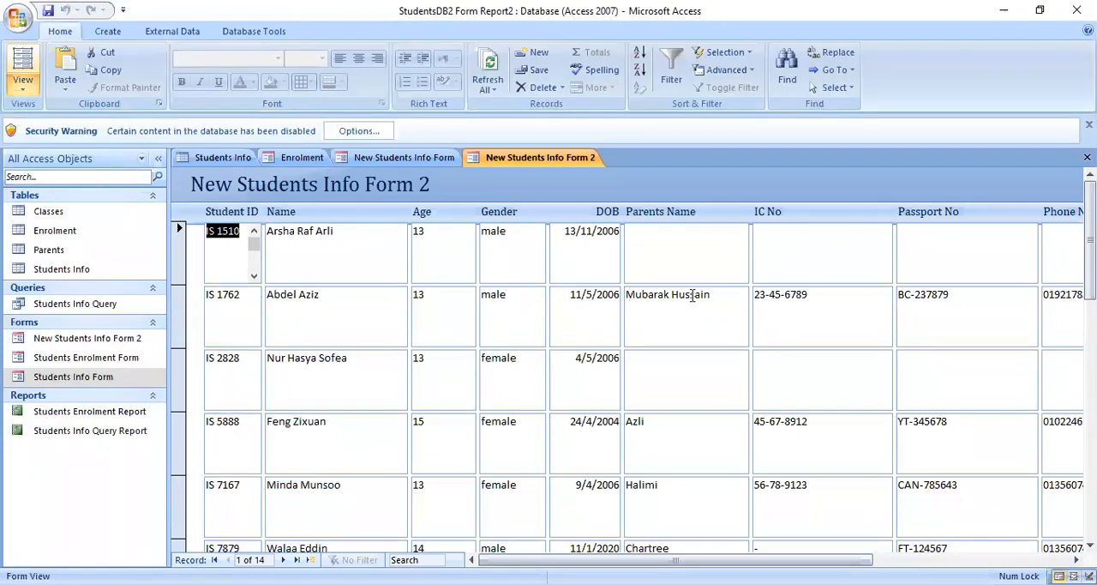
click(24, 88)
click(49, 155)
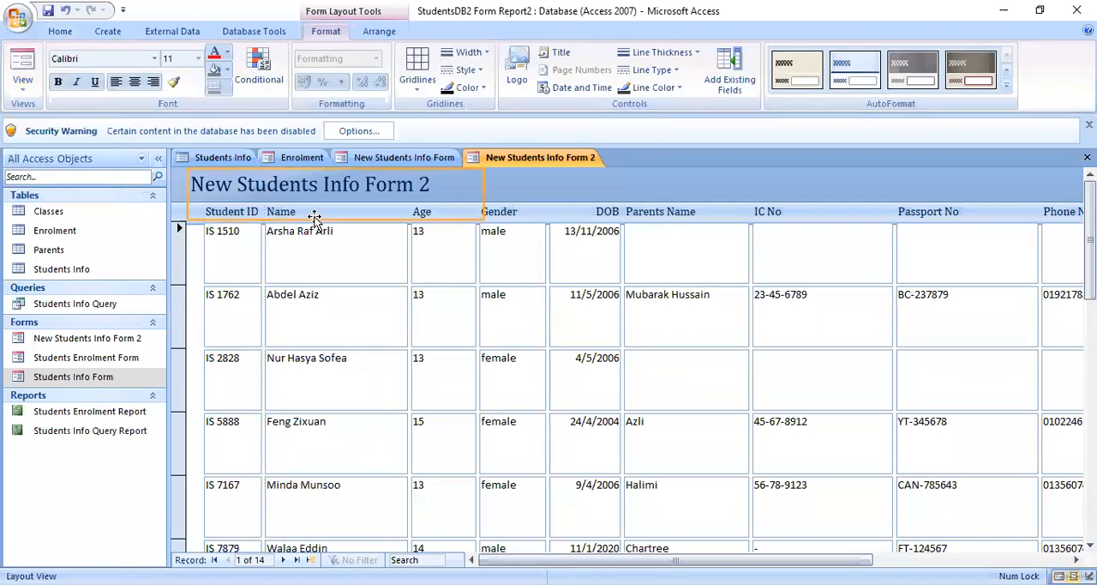
- Shorten the New Students Info Form 2 title box so that it ends just above the column headings
click(559, 202)
click(386, 200)
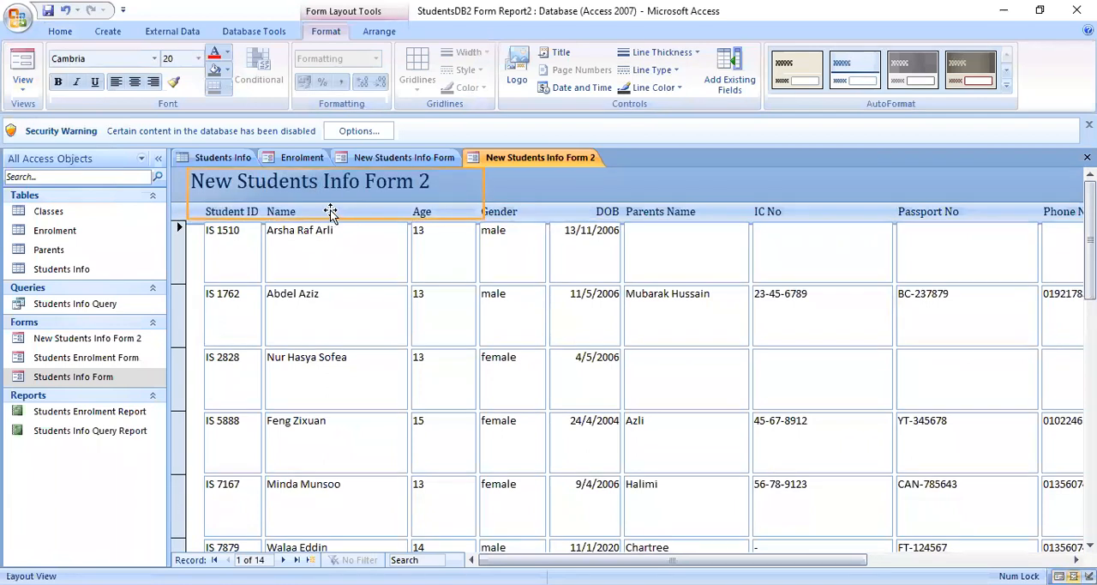
drag(328, 219, 325, 199)
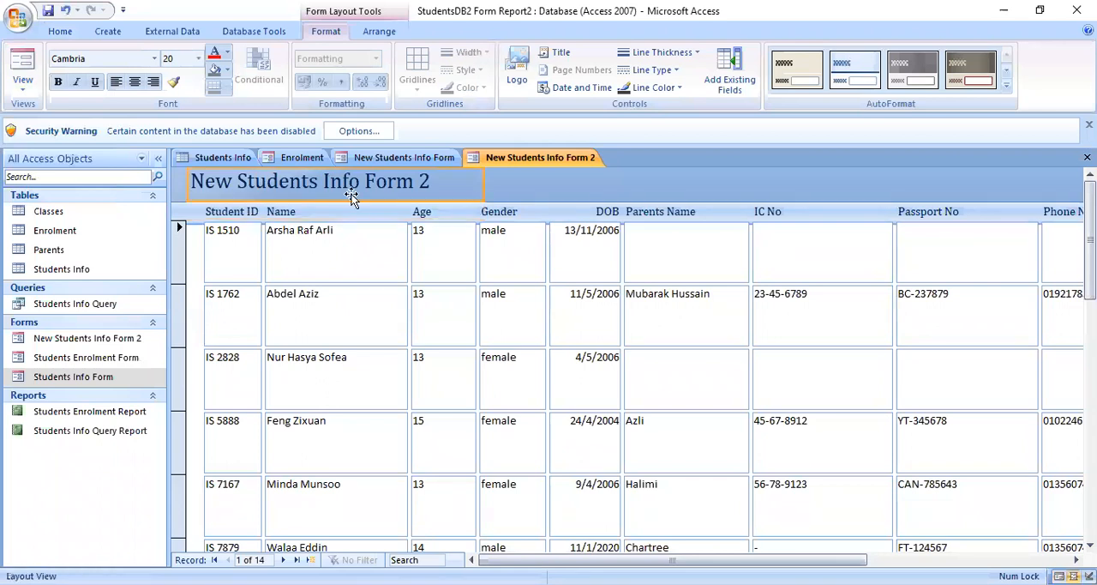
click(407, 227)
click(444, 210)
click(196, 197)
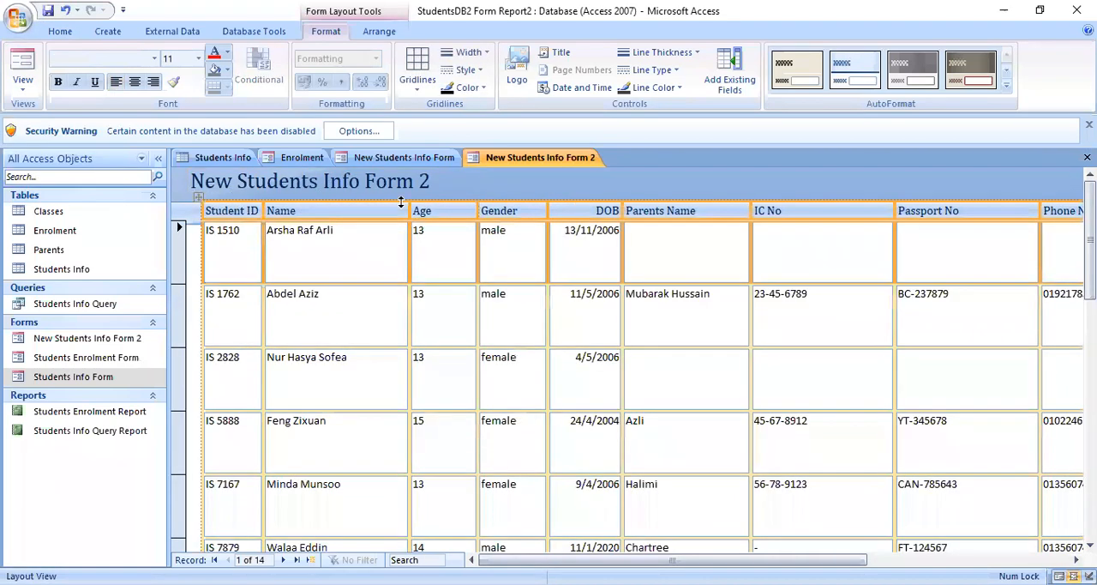
click(562, 210)
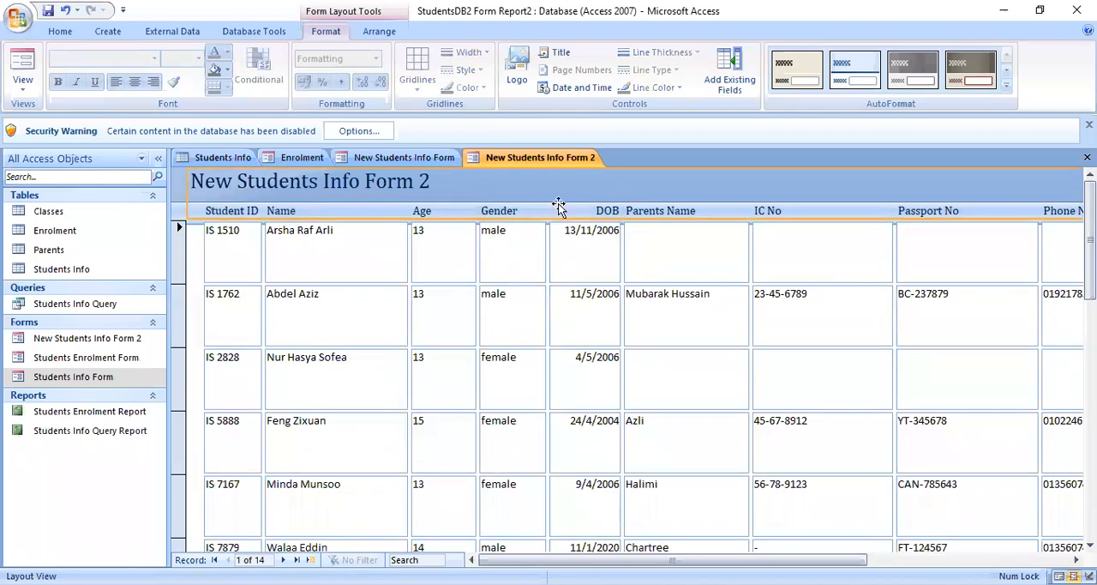
click(525, 212)
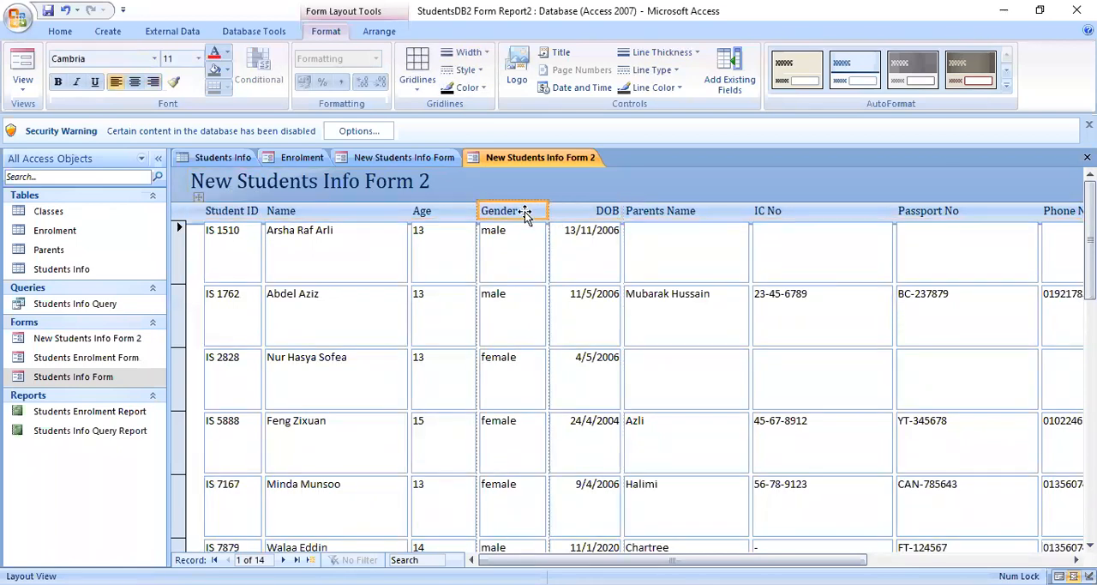
click(525, 211)
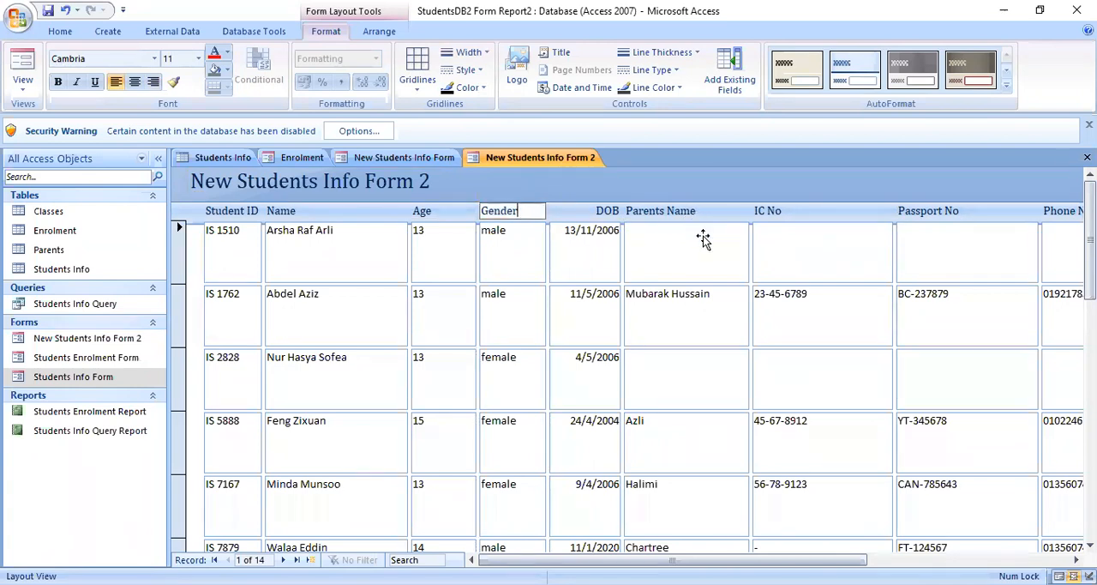
- Narrow the IC No and Passport No columns of New Students Info Form 2 to fit their contents more closely
click(888, 216)
drag(893, 213, 844, 213)
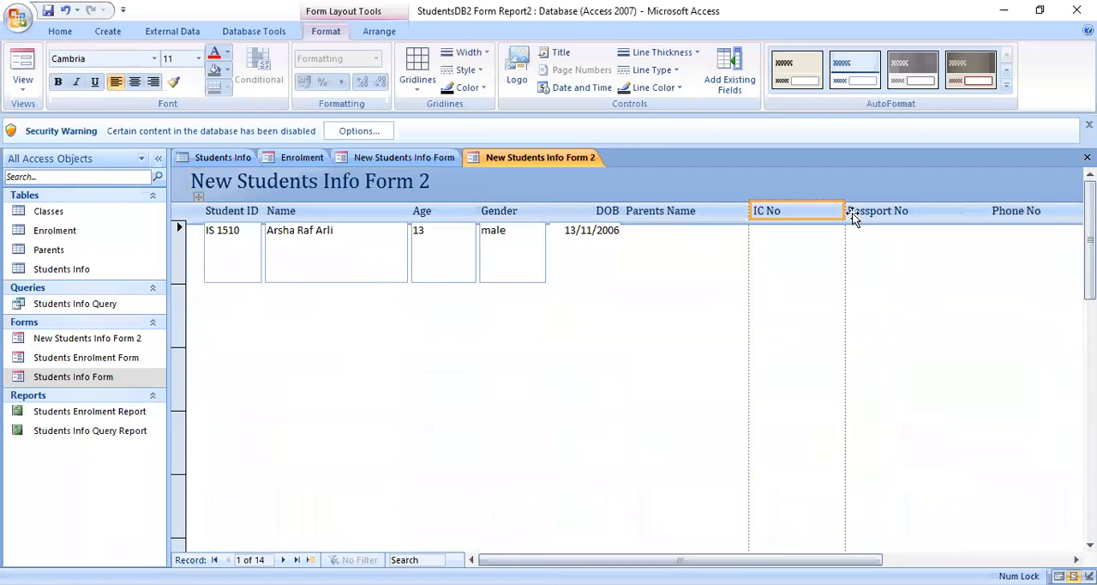
click(963, 221)
drag(986, 214, 944, 214)
- Move the Phone No column between the Gender and DOB columns
click(1013, 210)
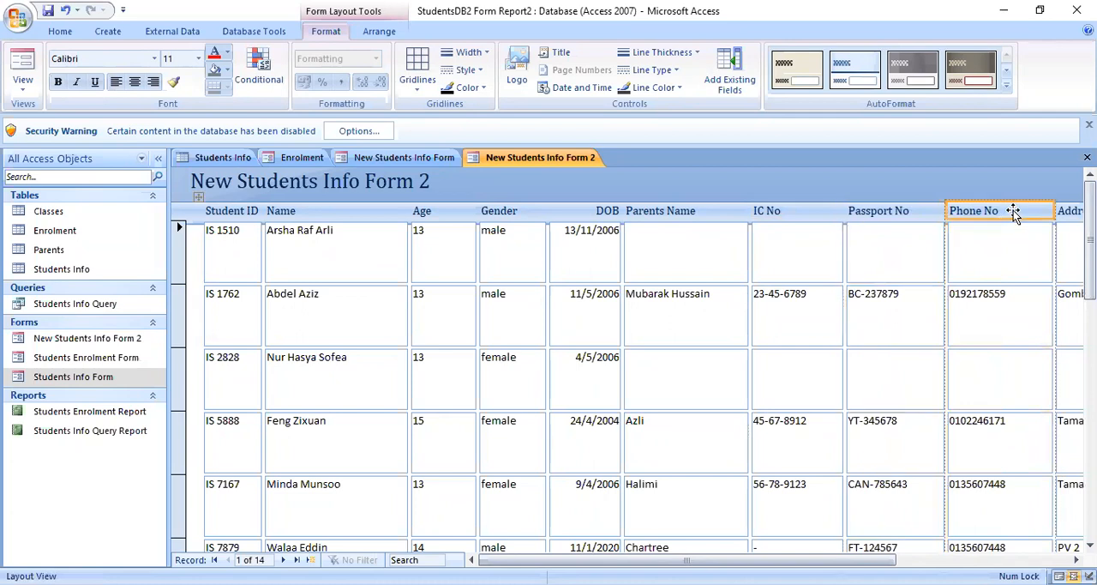
drag(1033, 214, 564, 202)
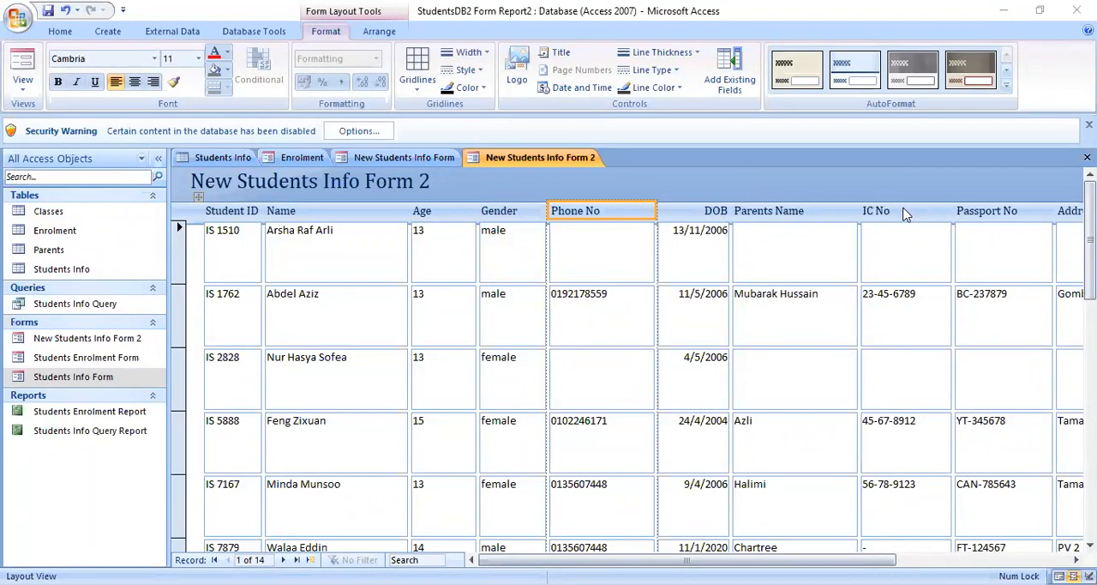
click(719, 212)
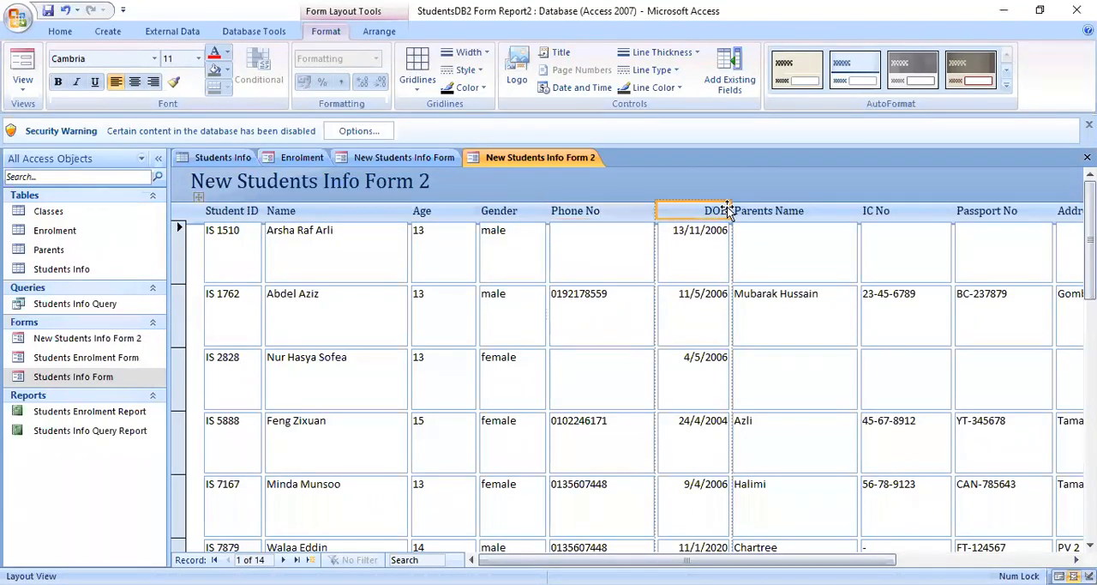
click(298, 258)
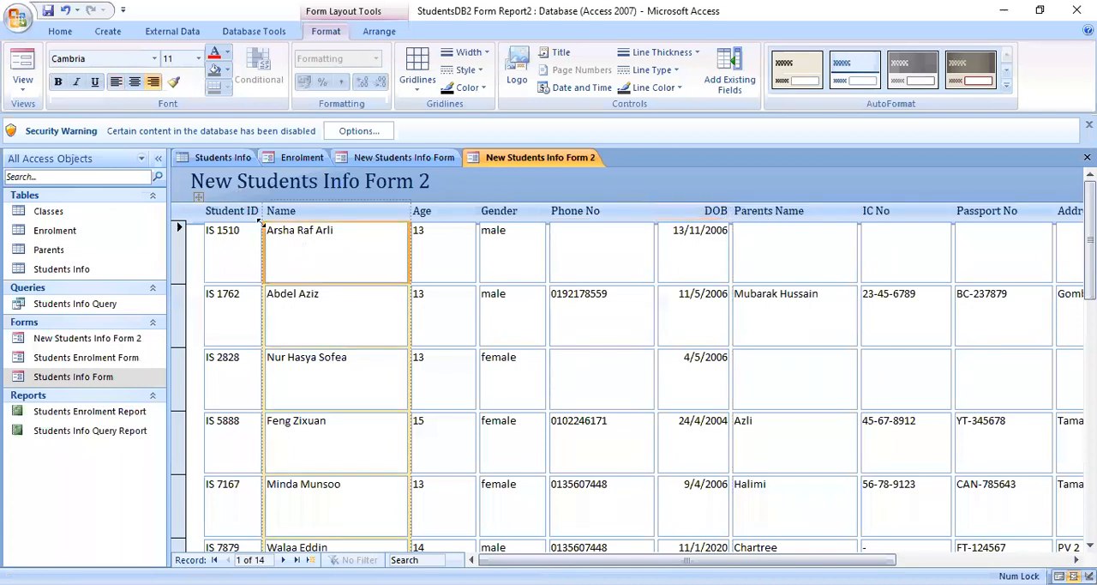
click(219, 214)
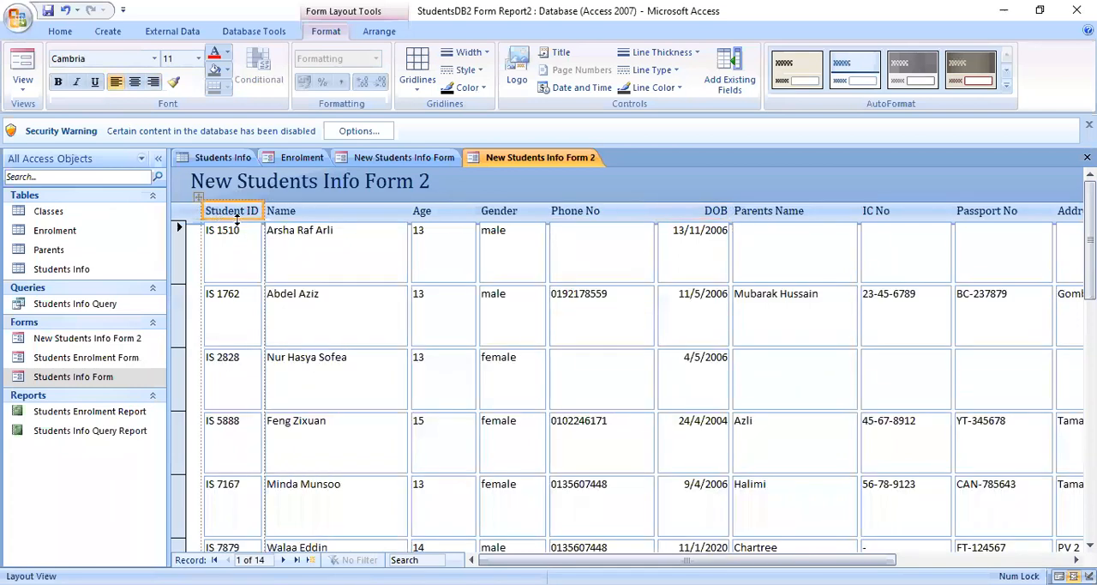
click(340, 213)
click(240, 216)
click(290, 214)
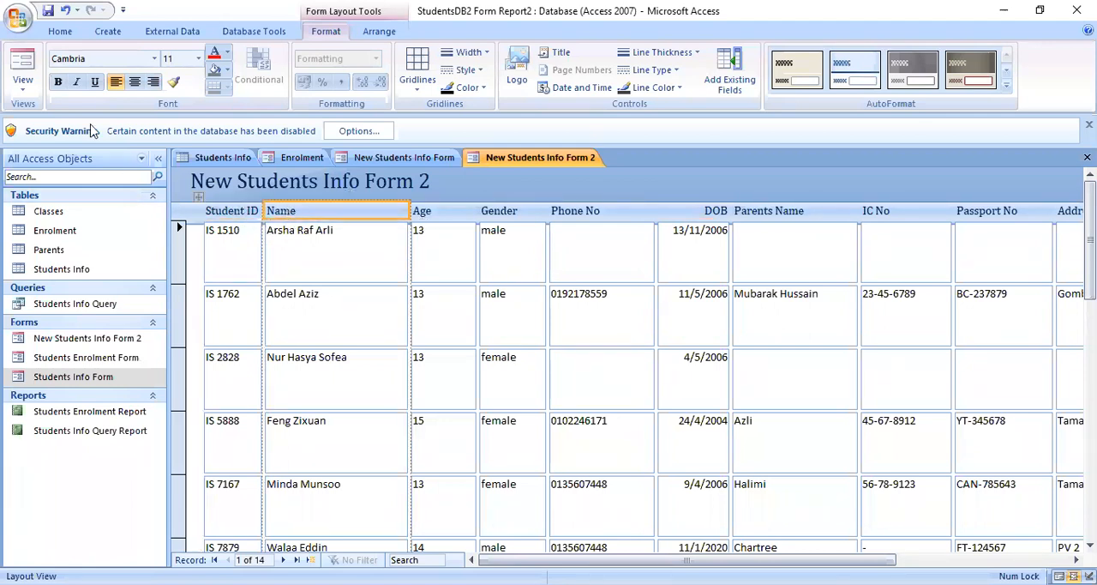
click(18, 91)
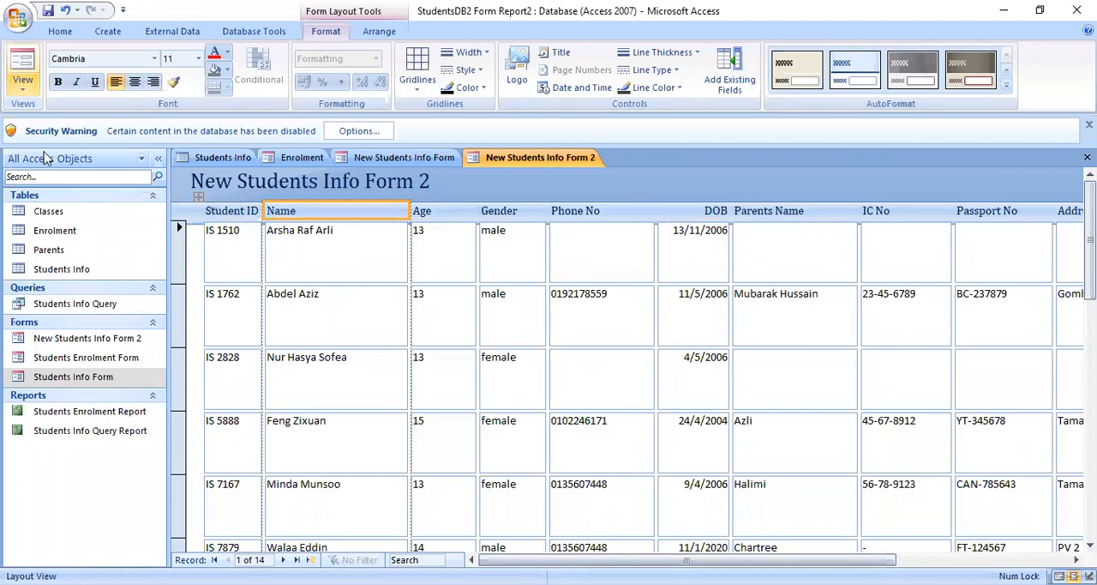
click(238, 210)
click(302, 214)
click(240, 216)
click(302, 217)
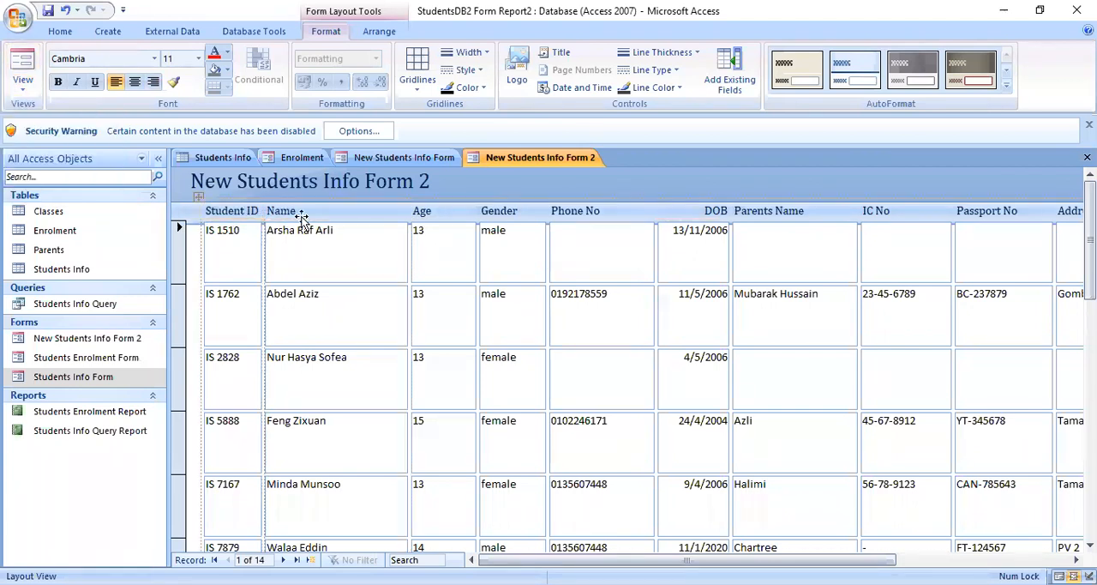
click(242, 211)
click(243, 214)
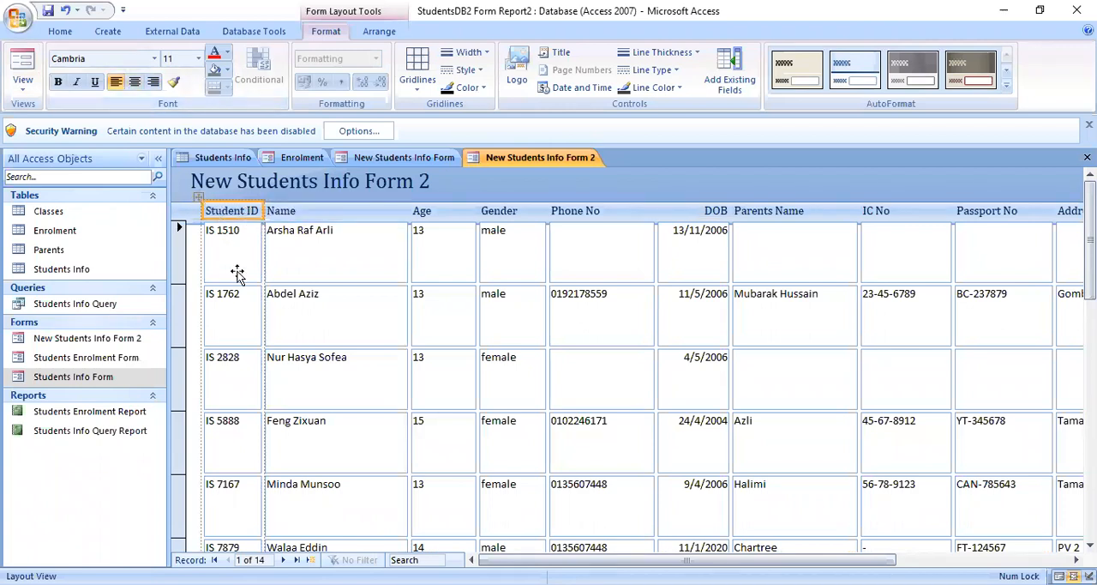
- Center the text of the Name, Age and Gender column headings
click(296, 211)
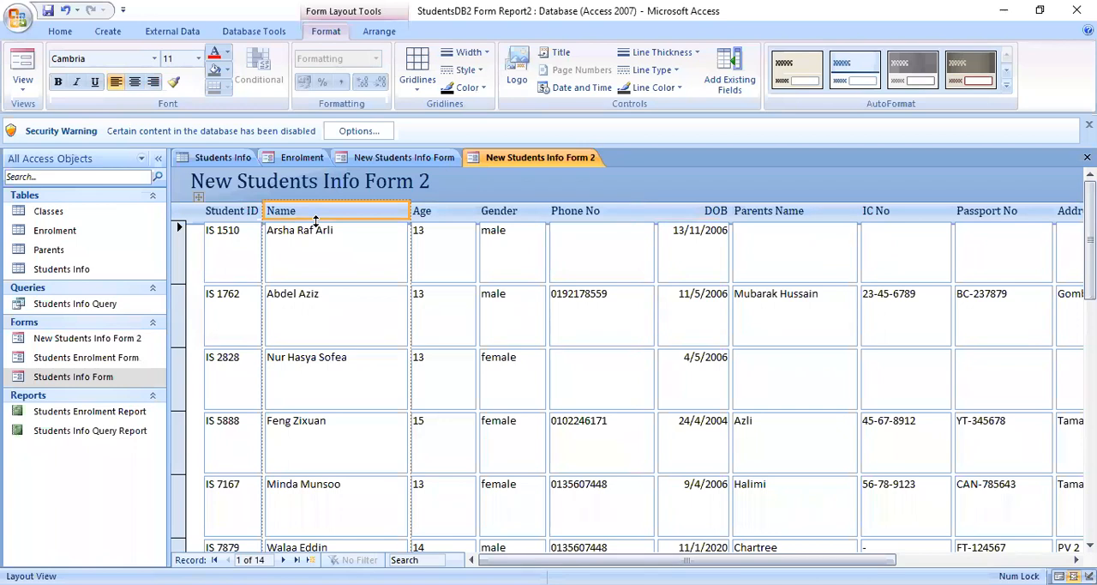
click(134, 81)
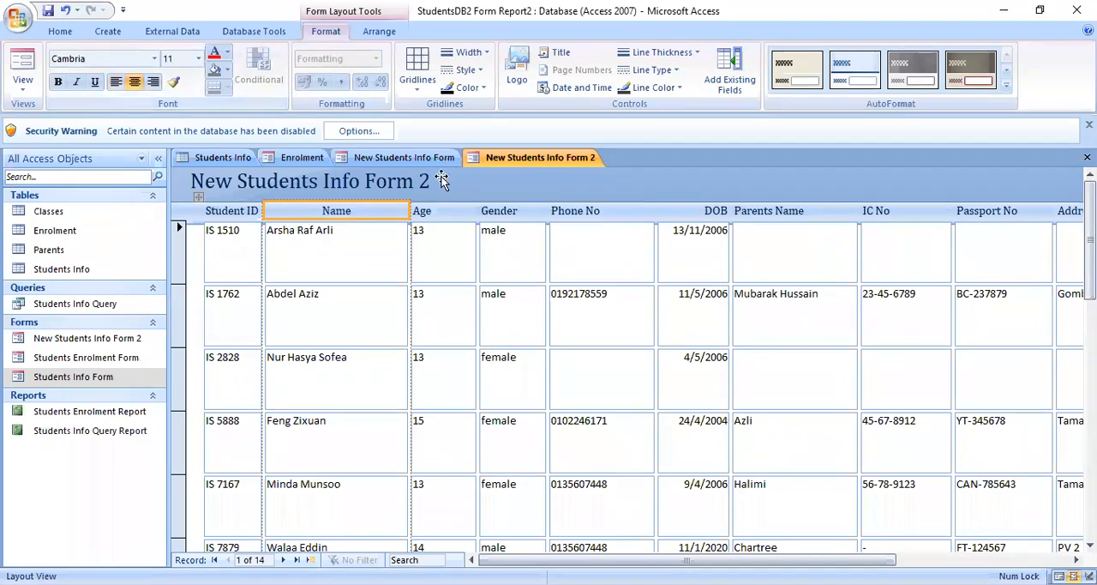
click(444, 217)
click(131, 87)
click(525, 216)
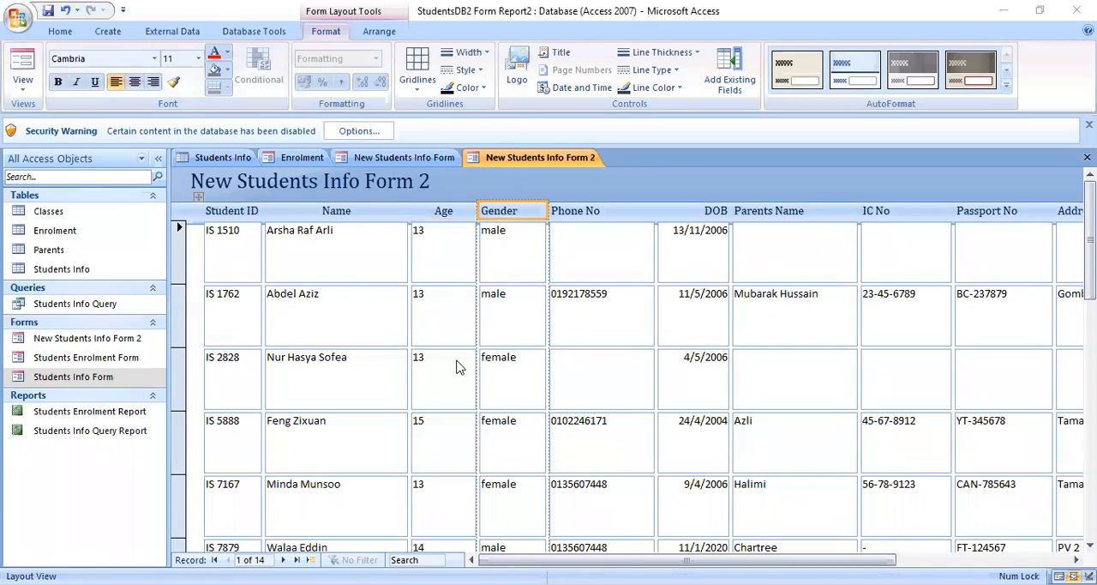
click(135, 82)
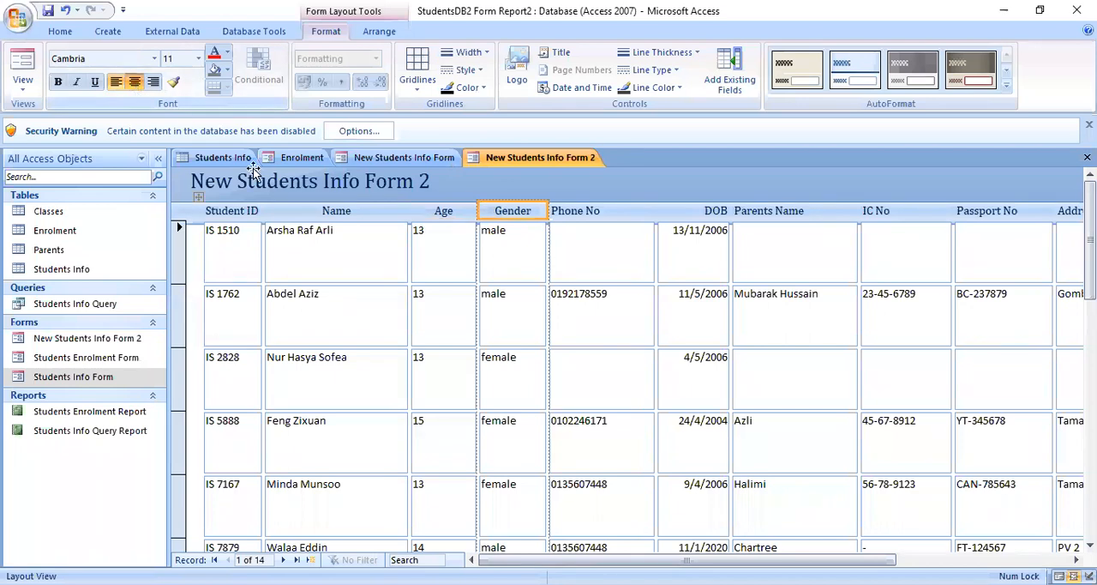
- Set the font color of the Name heading to red, the Age heading to dark blue and the Gender heading to purple
click(380, 297)
click(378, 211)
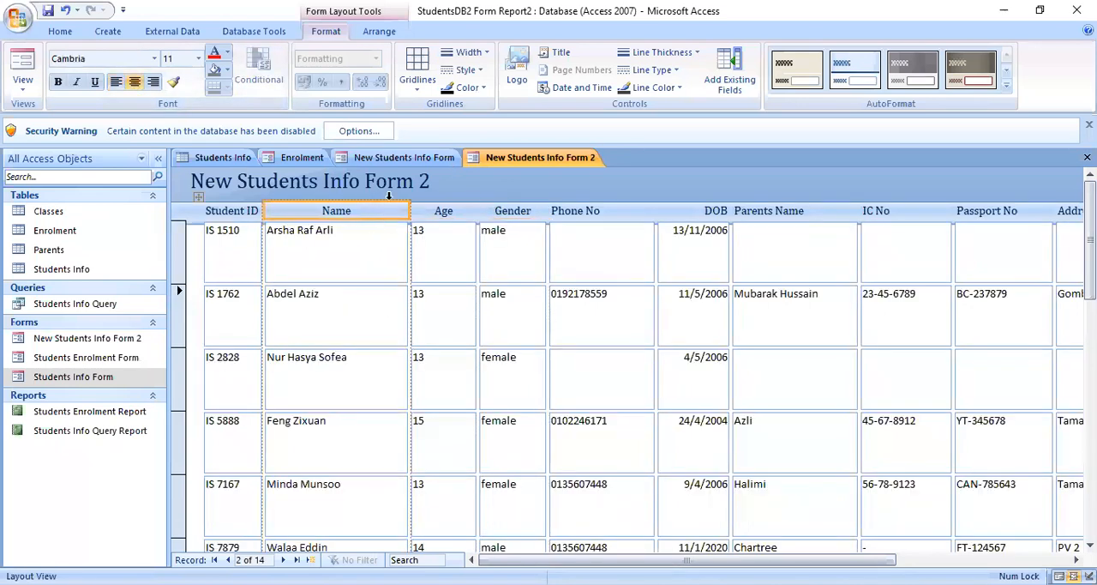
click(215, 54)
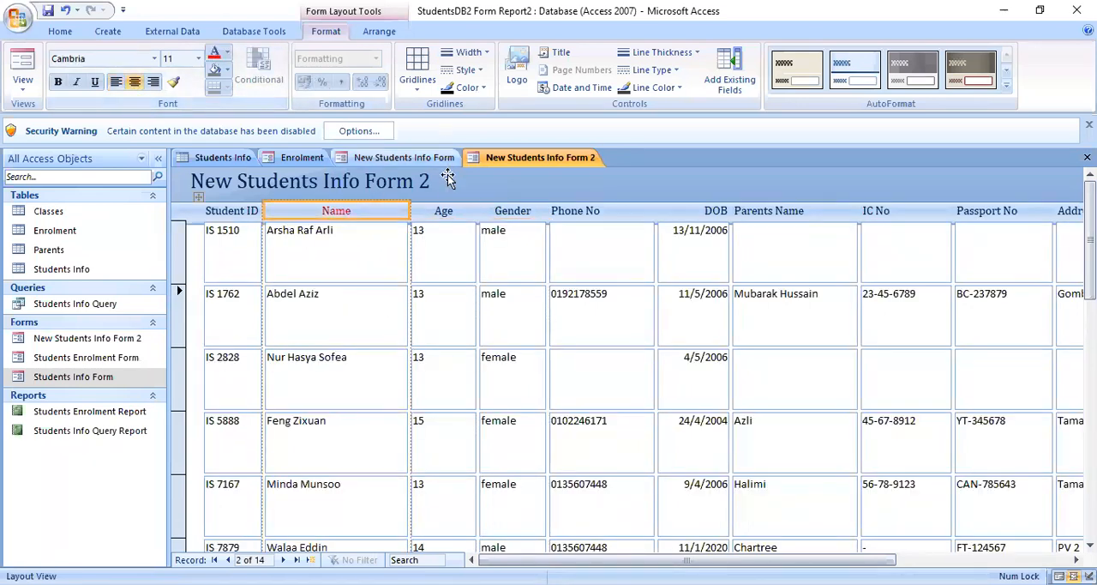
click(442, 212)
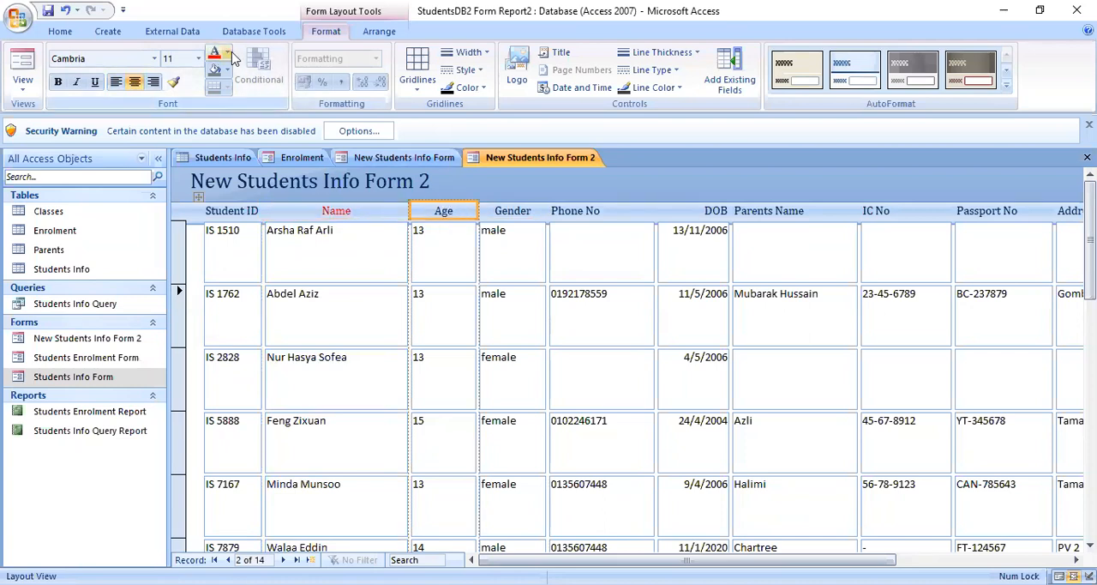
click(229, 54)
click(241, 106)
click(513, 213)
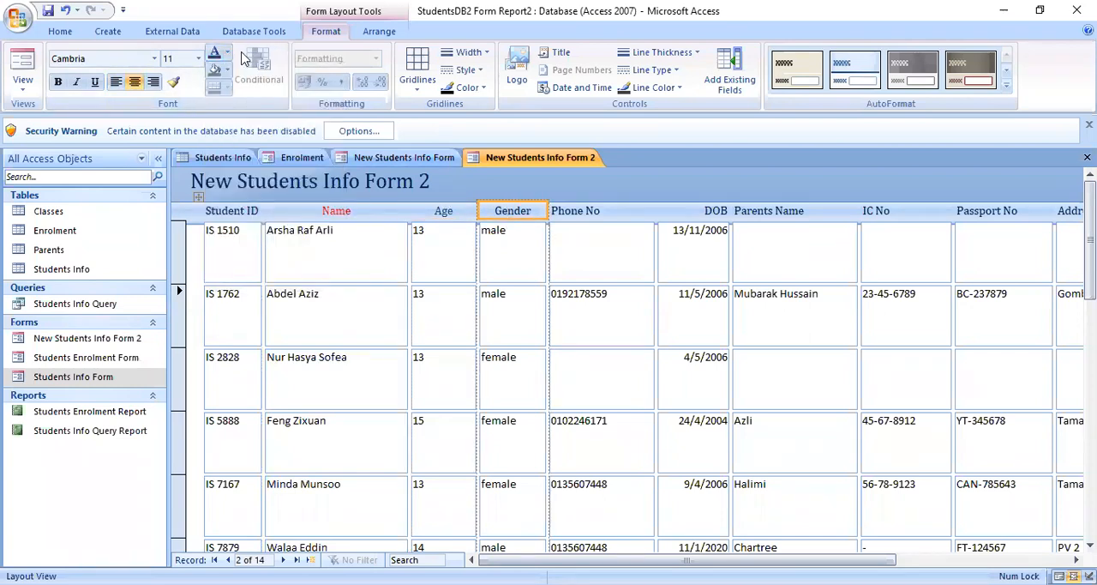
click(228, 54)
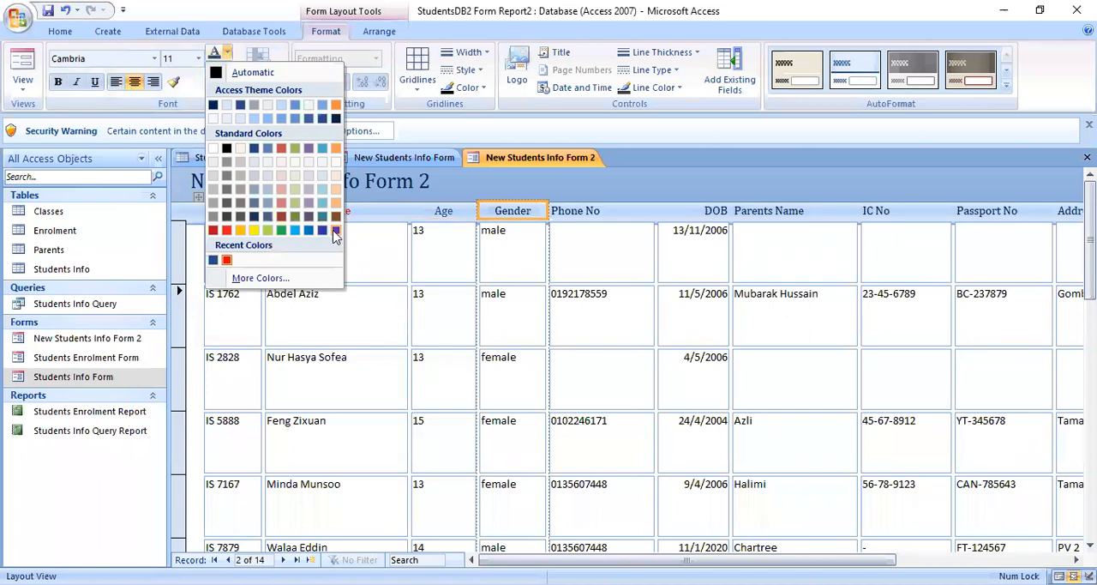
click(336, 232)
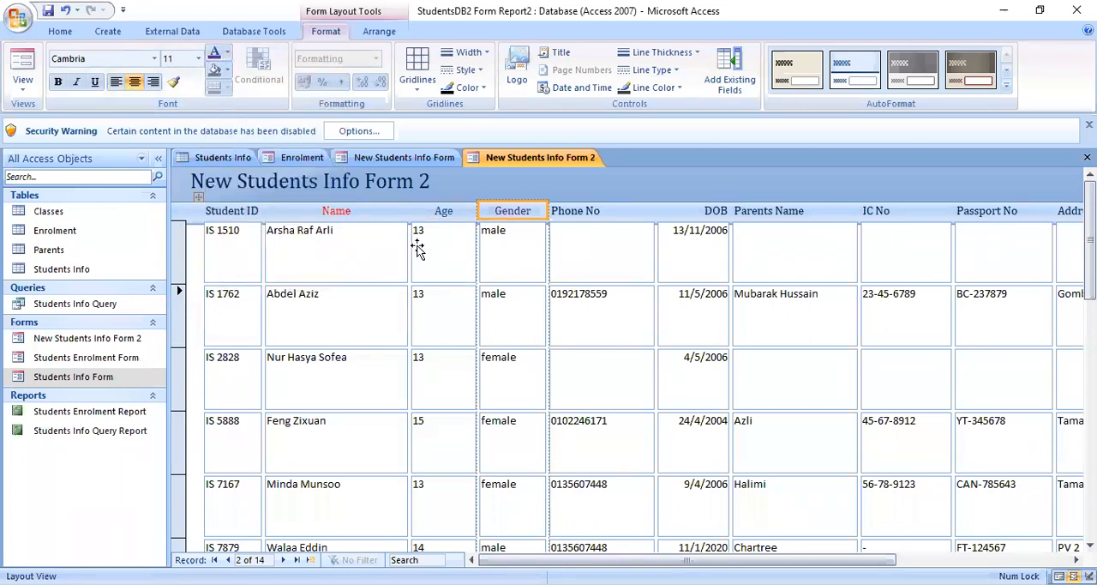
- Change the font of the Name heading to Bodoni MT Black
click(393, 216)
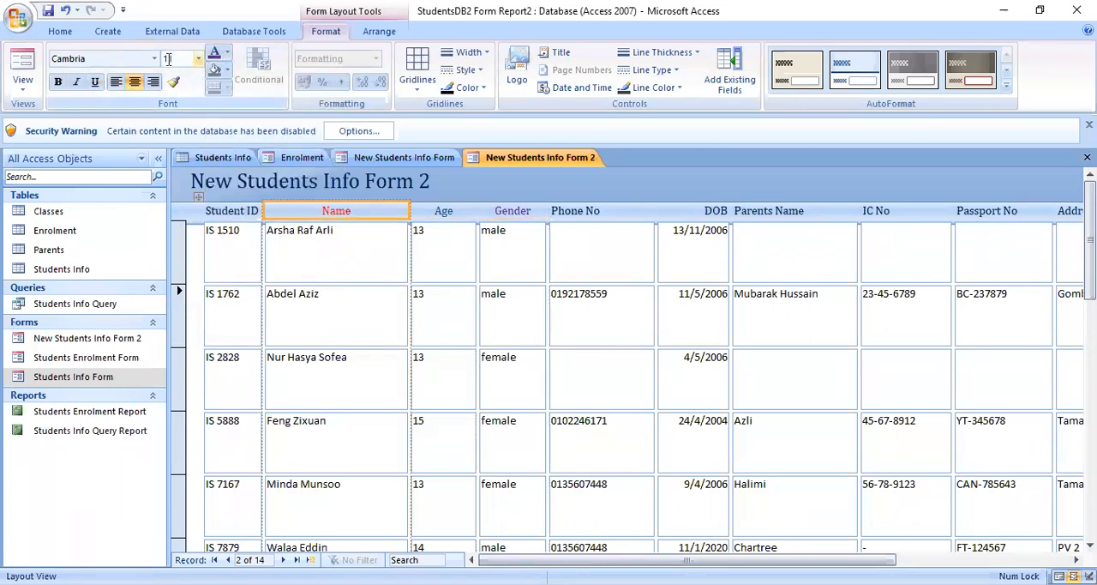
click(154, 58)
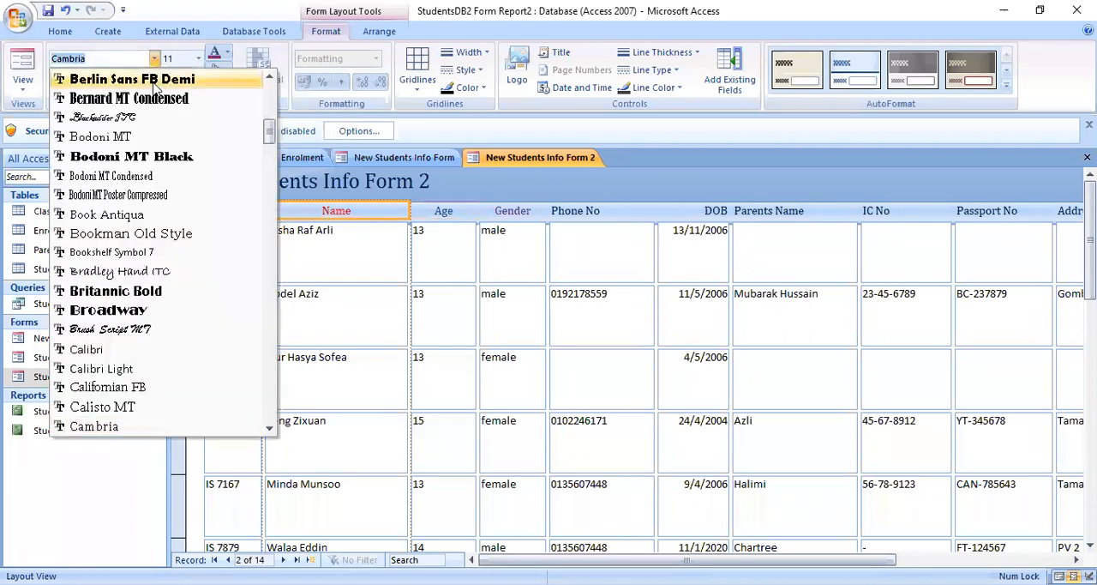
click(133, 157)
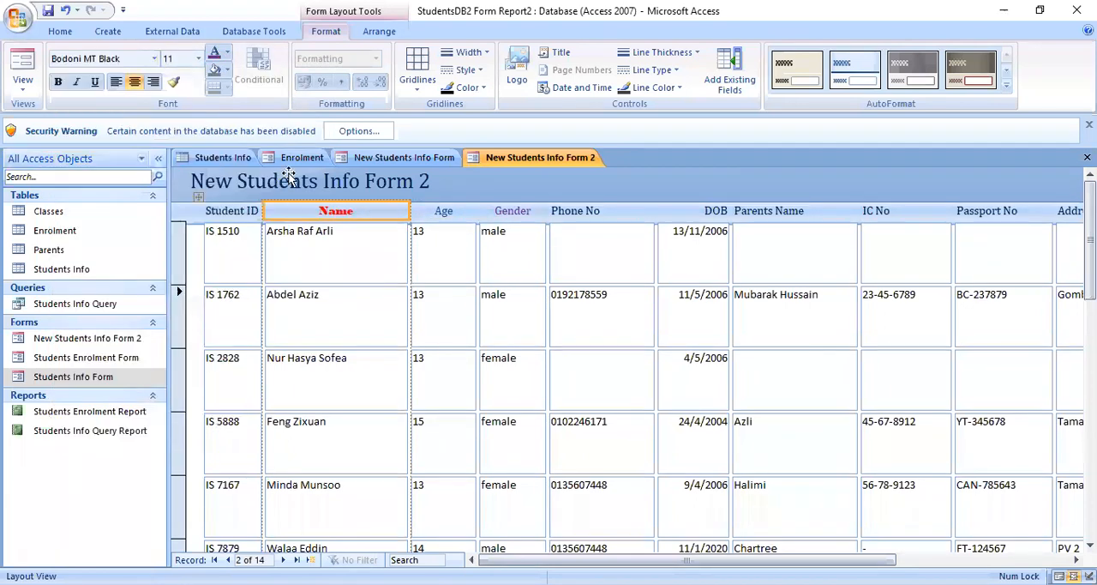
- Try font size 10 on the Age heading, then set it to 22
click(457, 211)
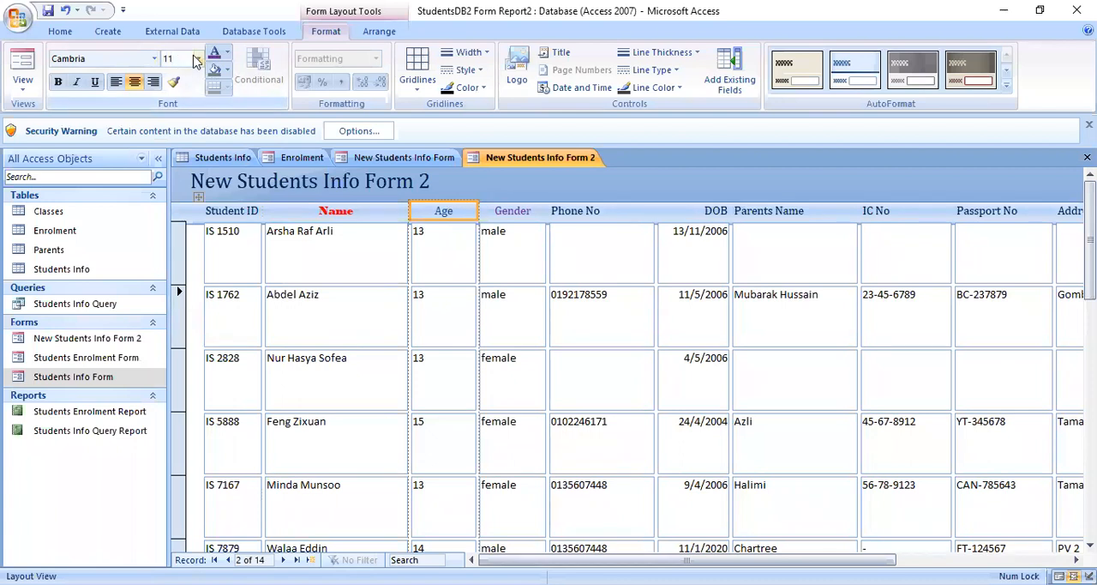
click(198, 59)
click(189, 105)
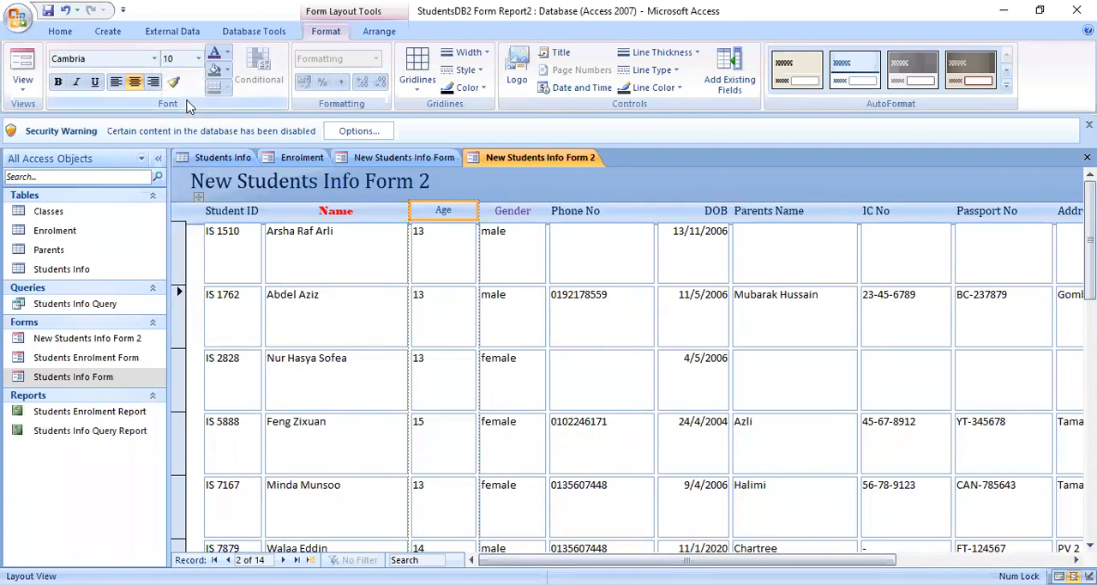
click(198, 58)
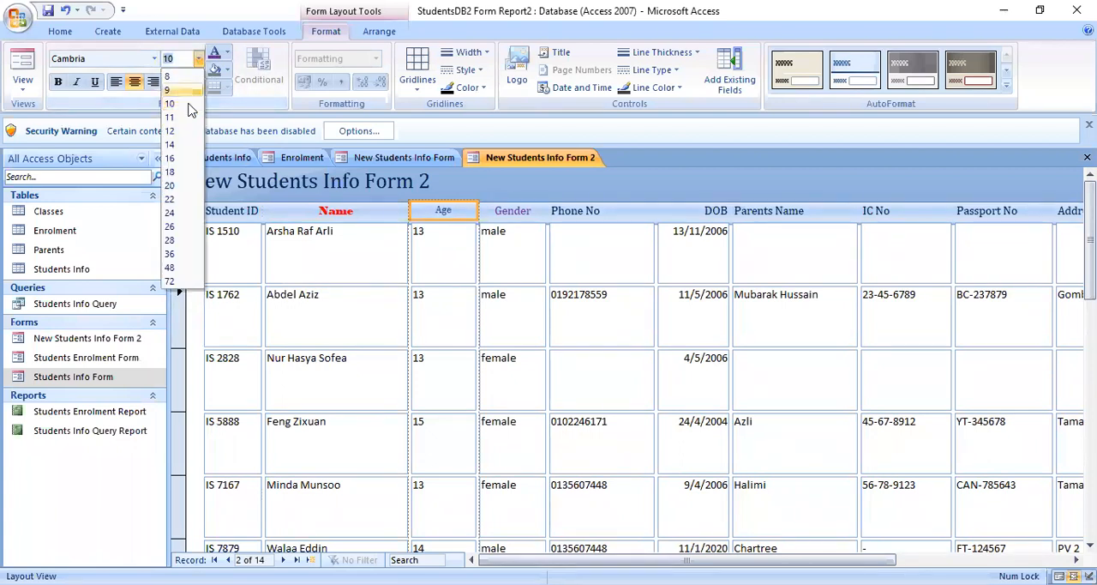
click(172, 199)
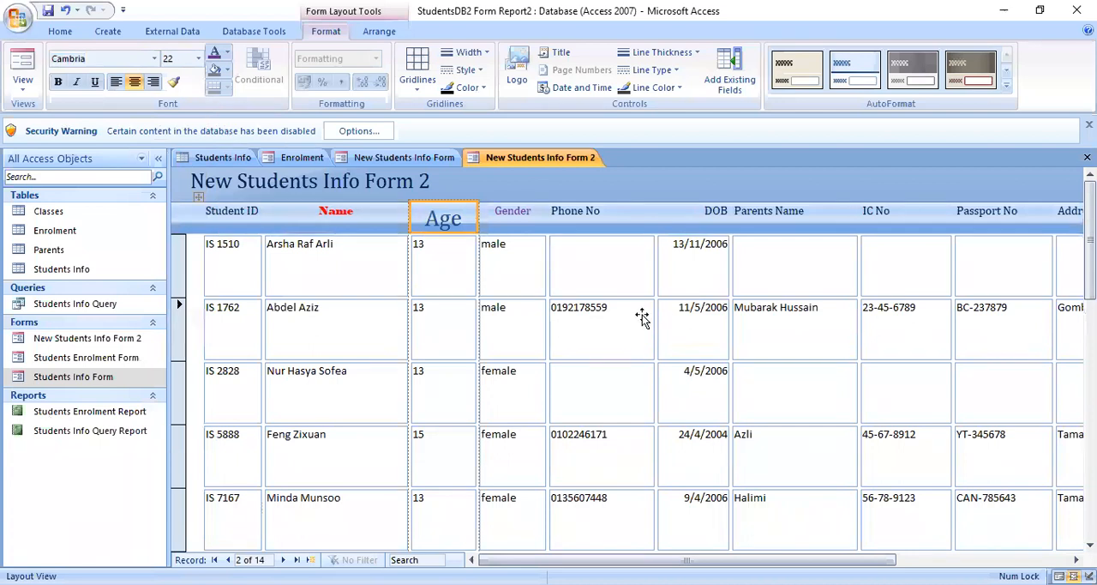
- Show New Students Info Form 2 in Form View and compare it with the existing Students Info Form
click(35, 92)
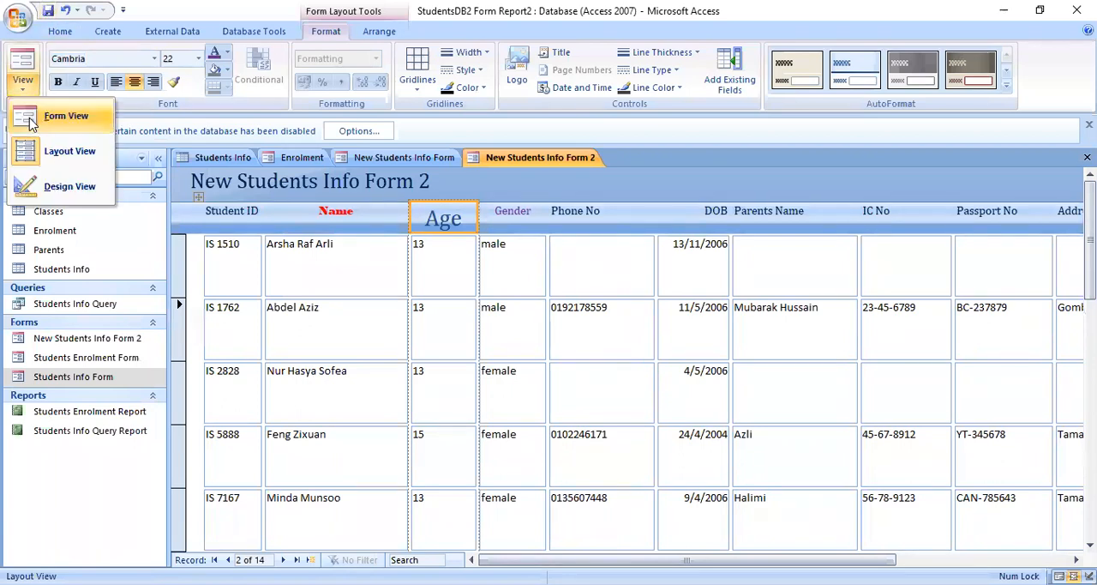
click(32, 122)
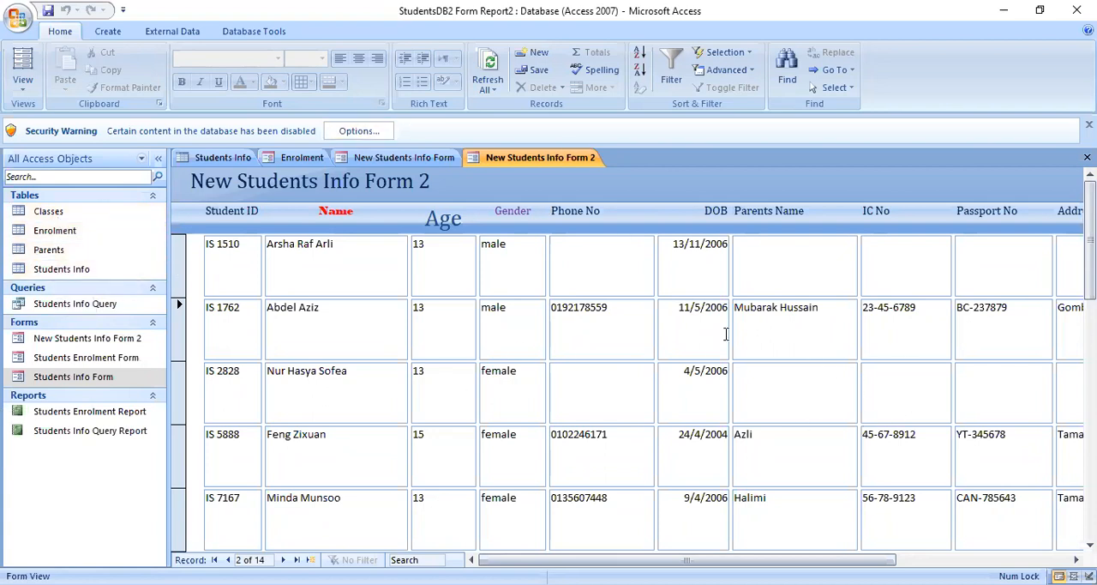
click(112, 382)
double_click(112, 382)
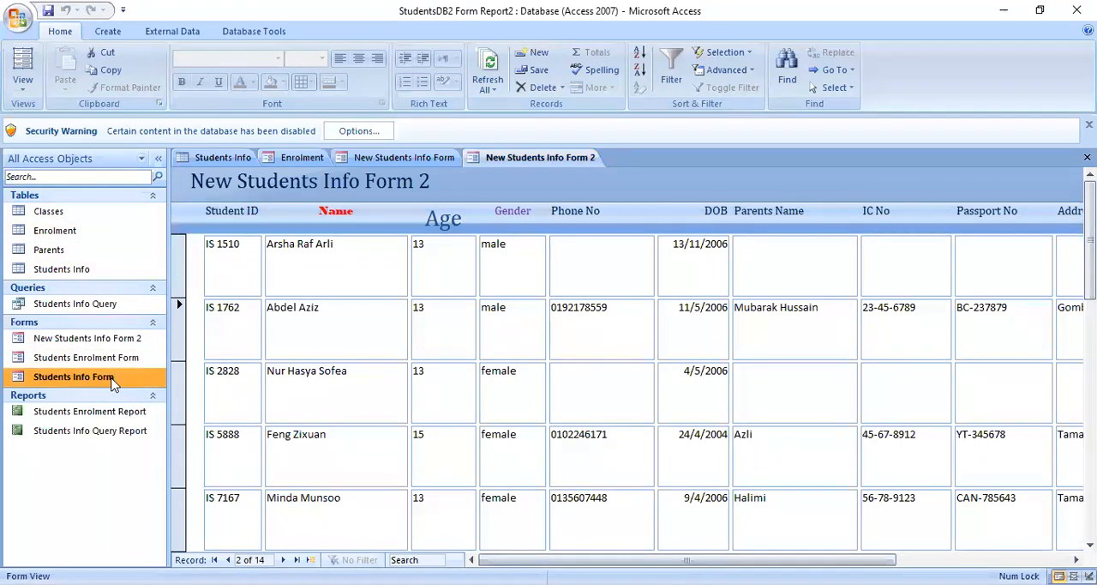
double_click(135, 337)
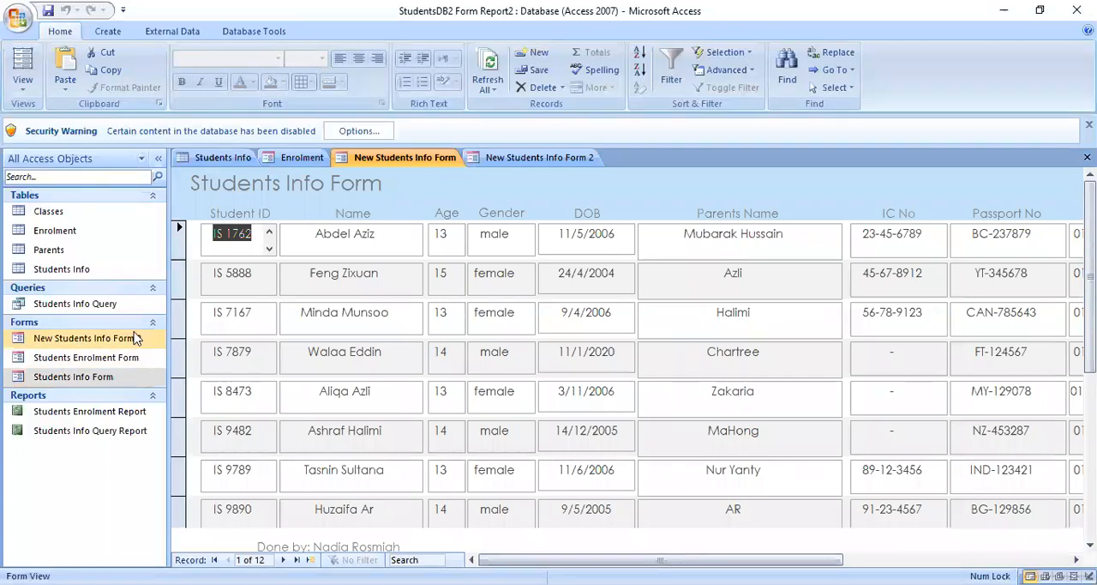
- Start a new record at the end of New Students Info Form 2 and enter the student's ID and name
scroll(408, 387, down, 5)
scroll(412, 403, down, 10)
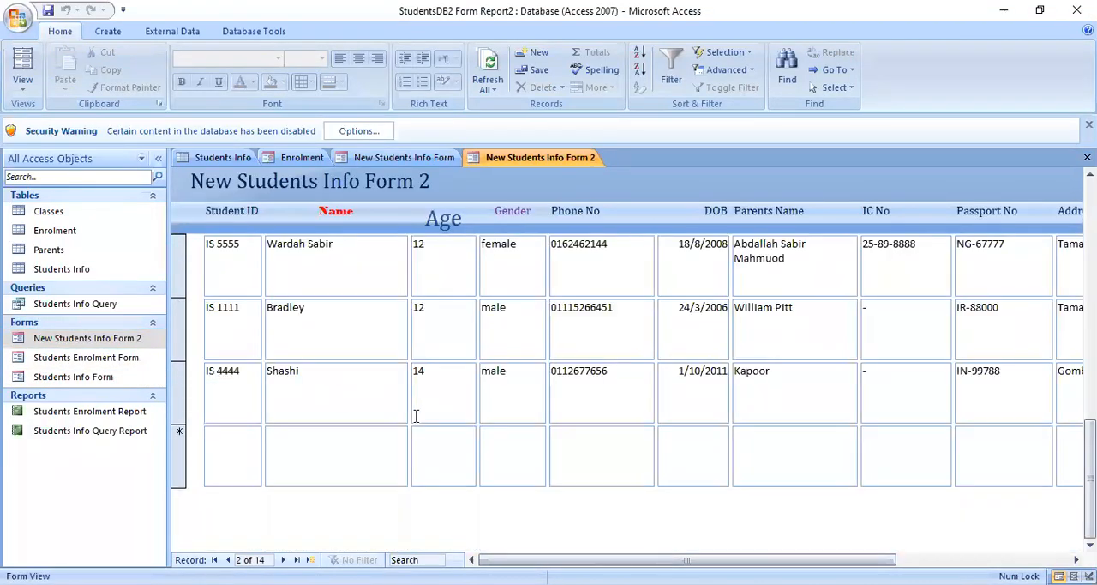
click(221, 371)
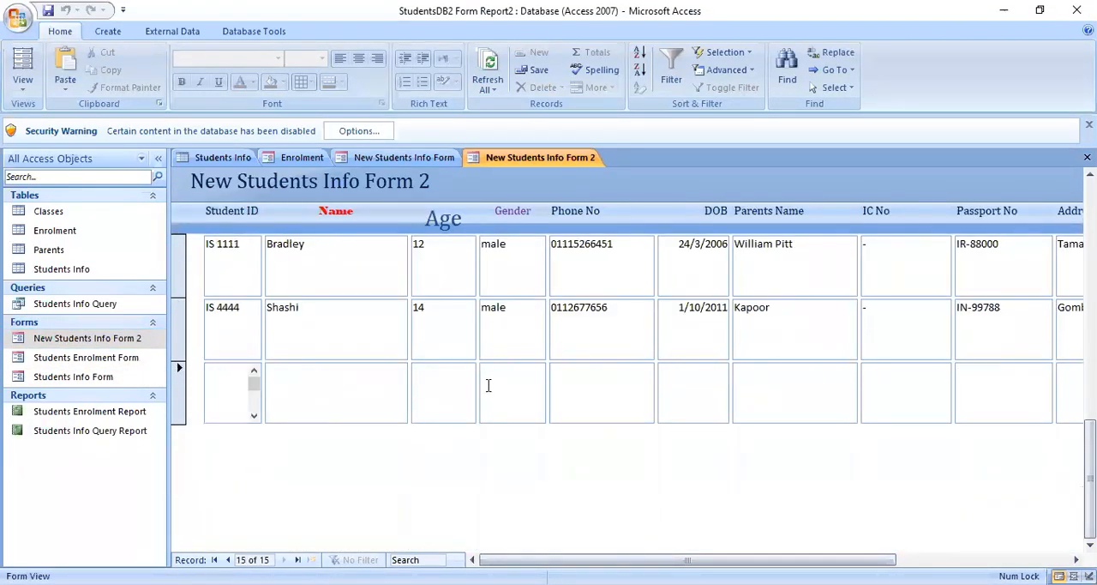
text(IS)
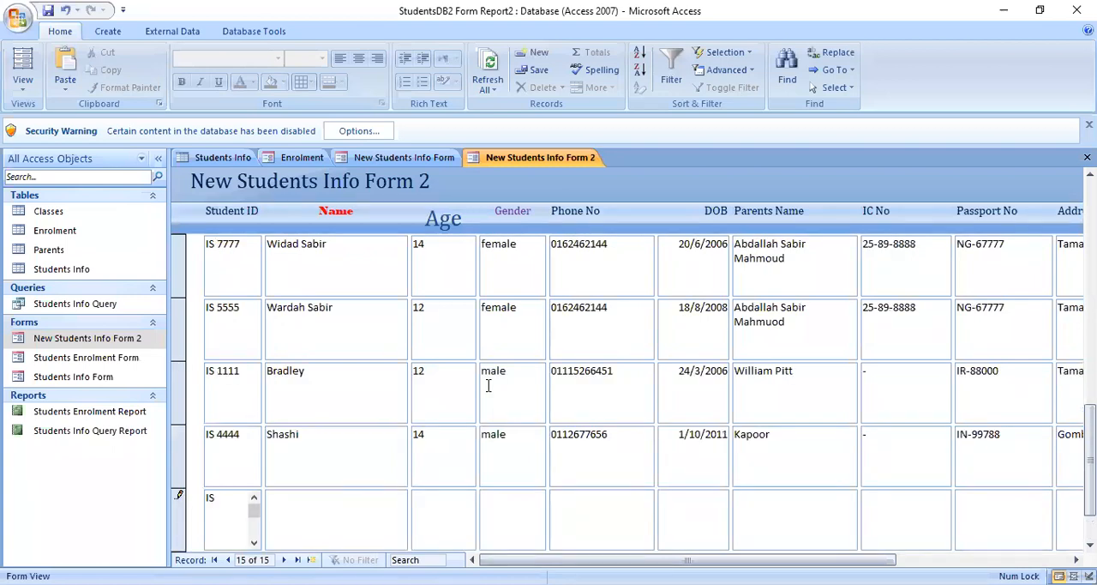
text( 0000)
key(Tab)
text(Lalala)
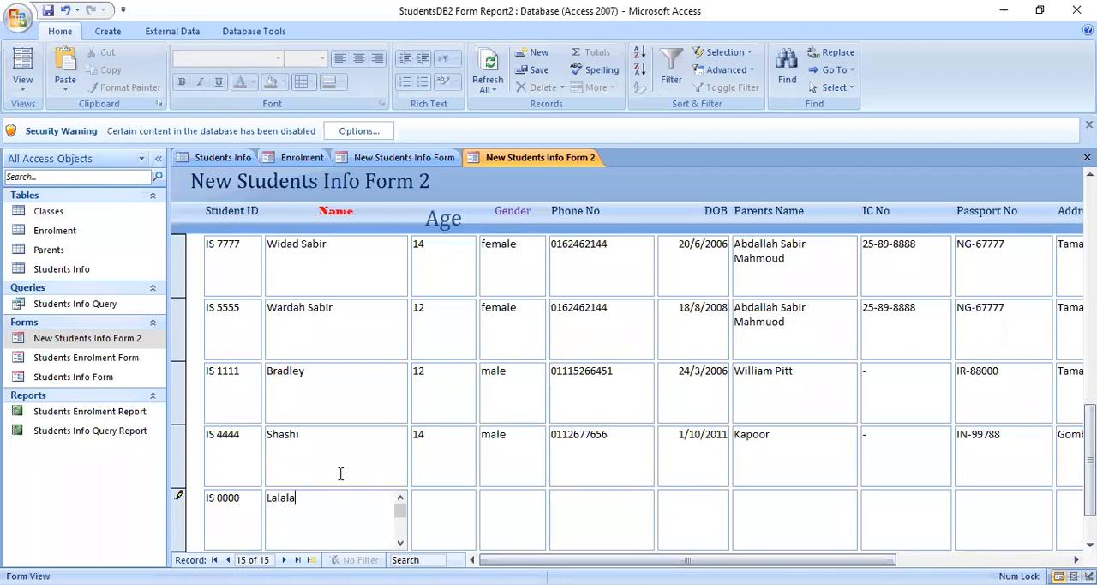
- Enter age 12, gender male and the phone number in the new student record
key(Tab)
text(12)
key(Tab)
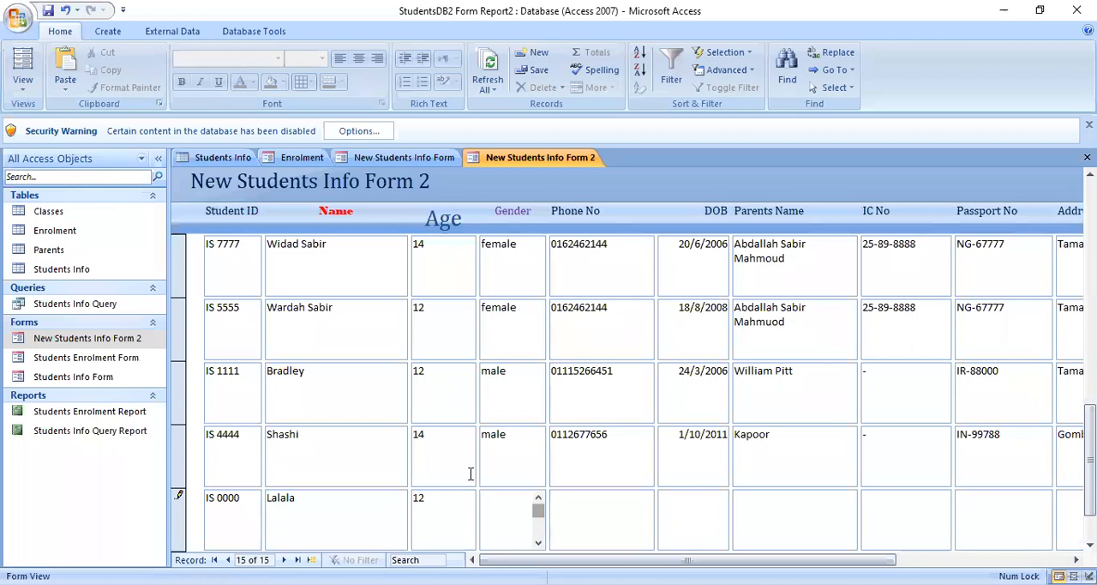
text(male)
key(Tab)
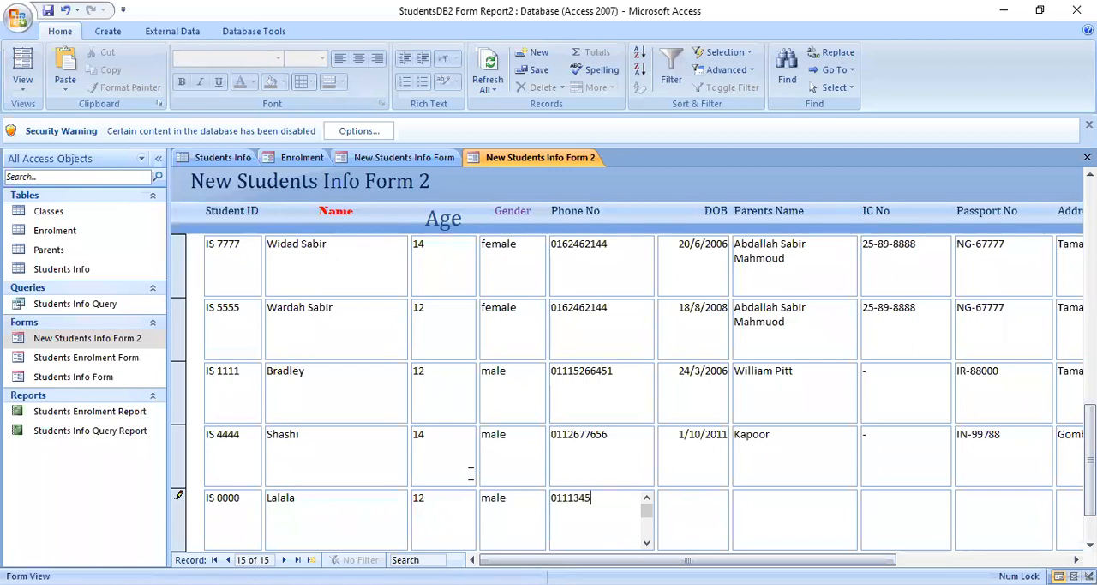
key(Tab)
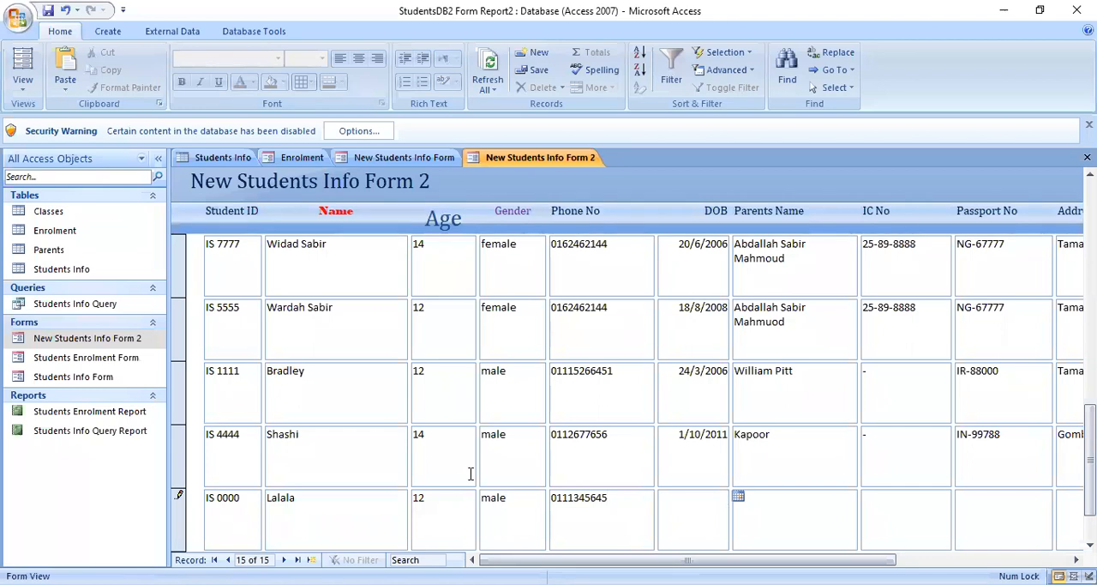
- Enter the student's date of birth in the new record
text(1/12/2006)
- Enter the parent's name and put a dash for the IC No in the new record
click(842, 518)
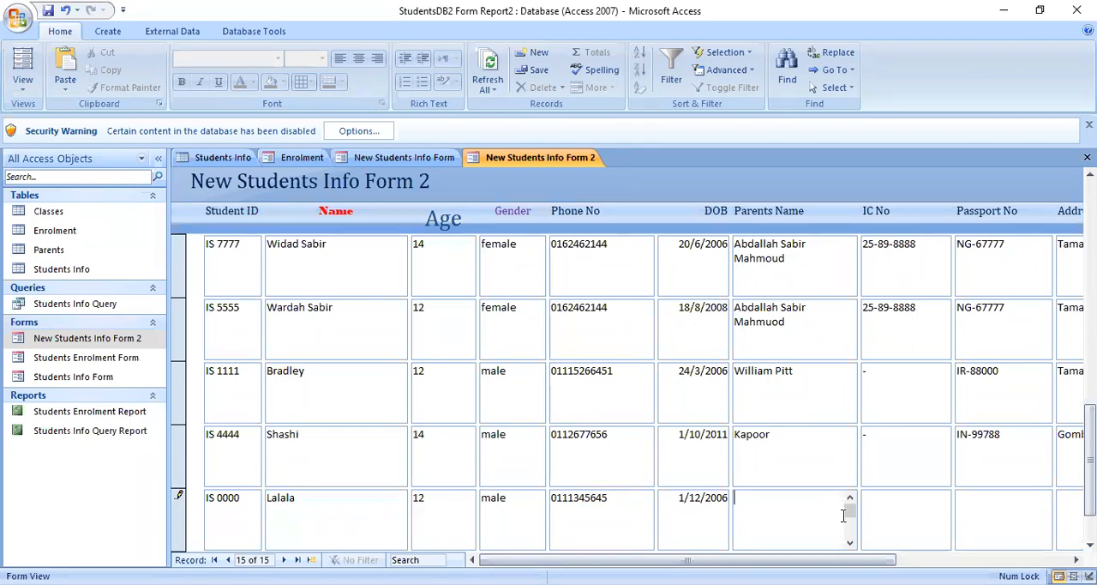
text(Kakaka)
click(894, 515)
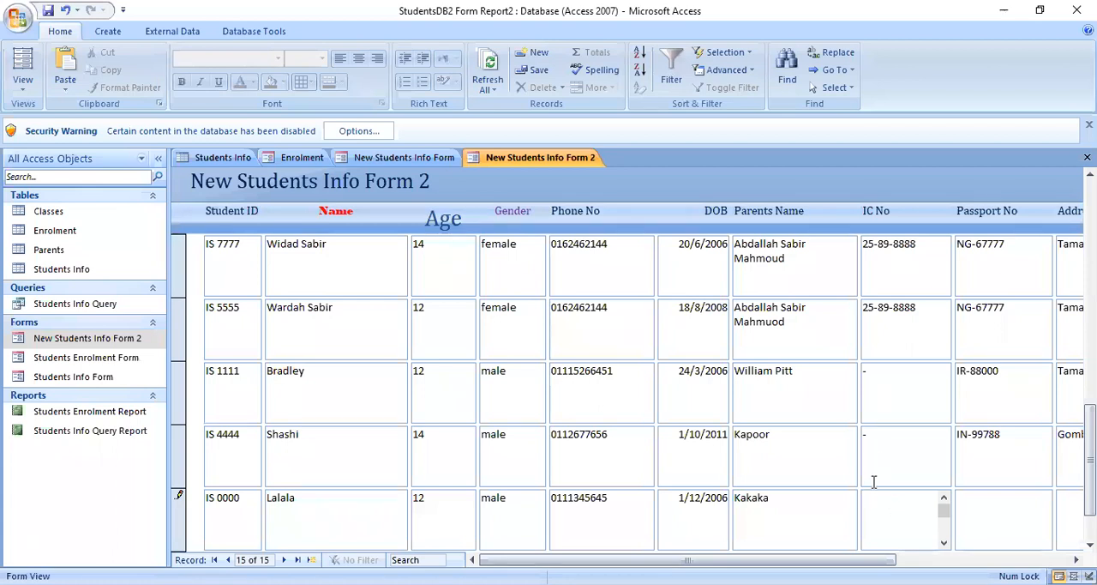
text(-)
- Fill in the parent's passport number in the new record
click(998, 496)
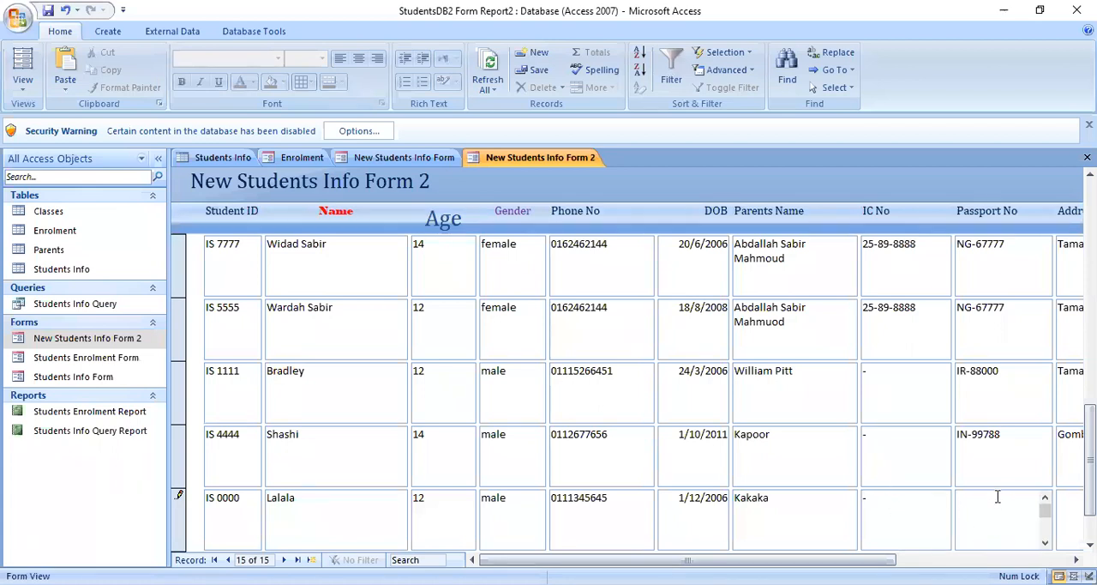
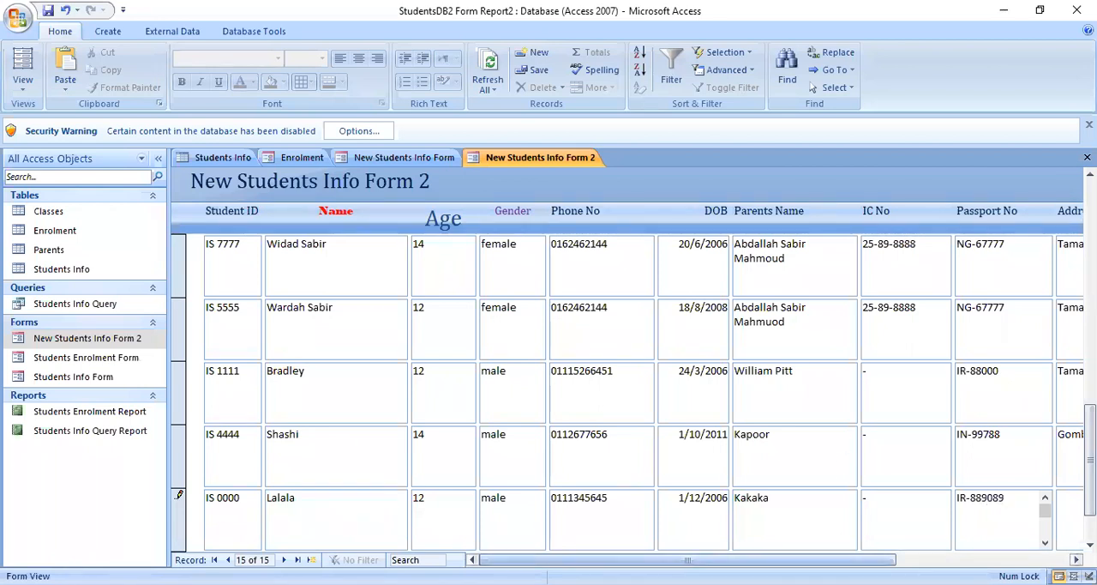
- Enter the parent's address and set the occupation to Businessman in the new record
key(Tab)
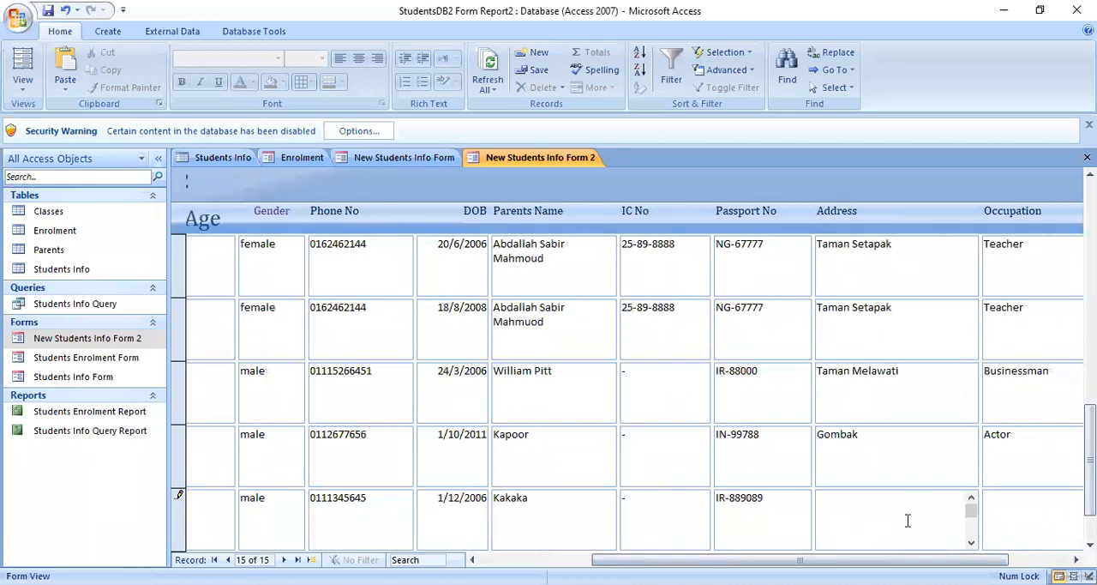
text(Gombak)
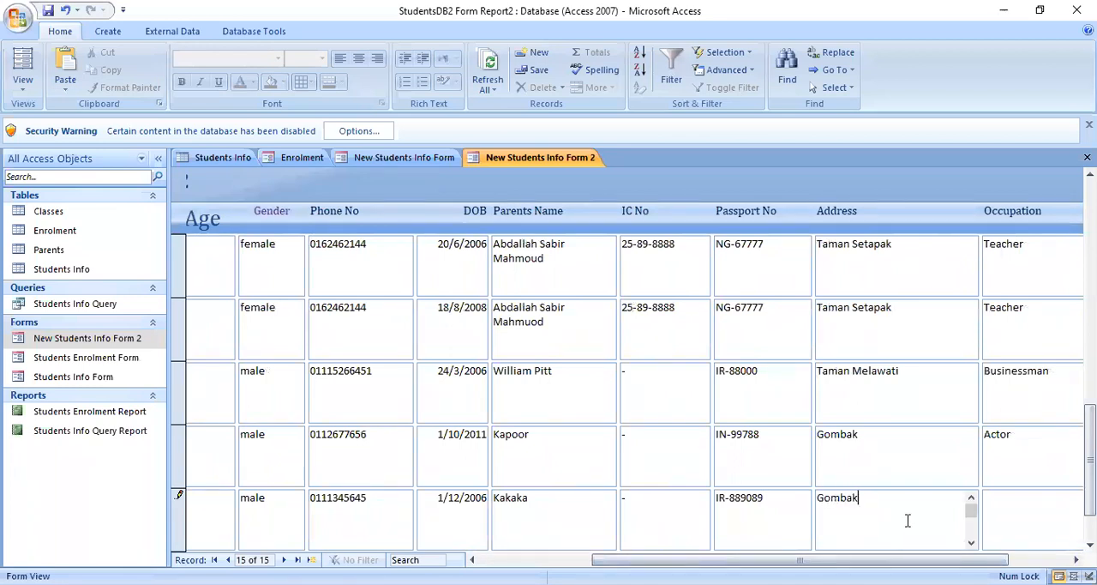
click(1023, 506)
text(Businessman)
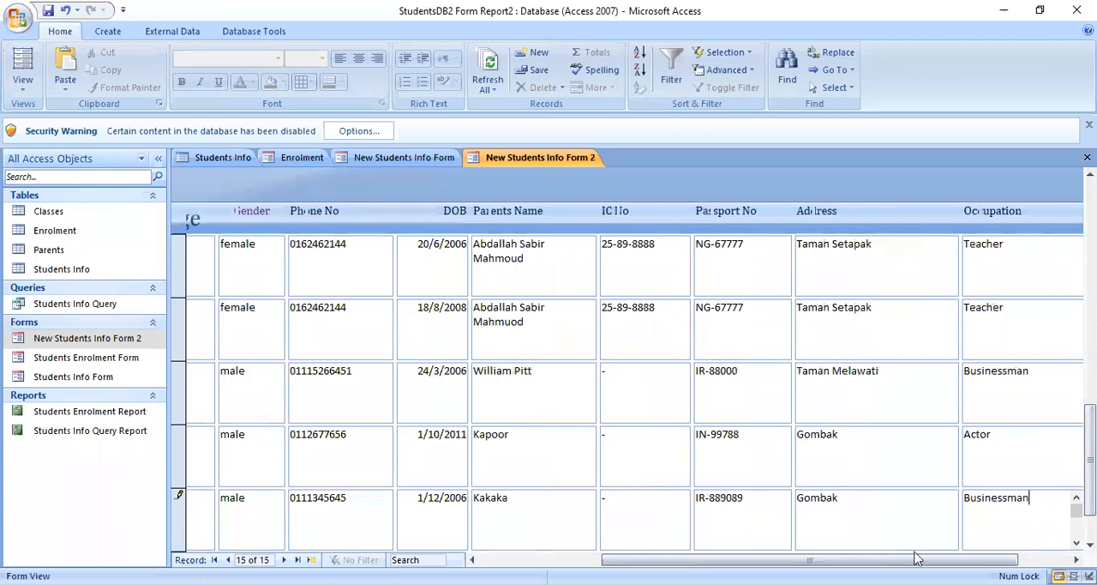
- Set the country to Ireland and save the new student record
drag(915, 559, 969, 560)
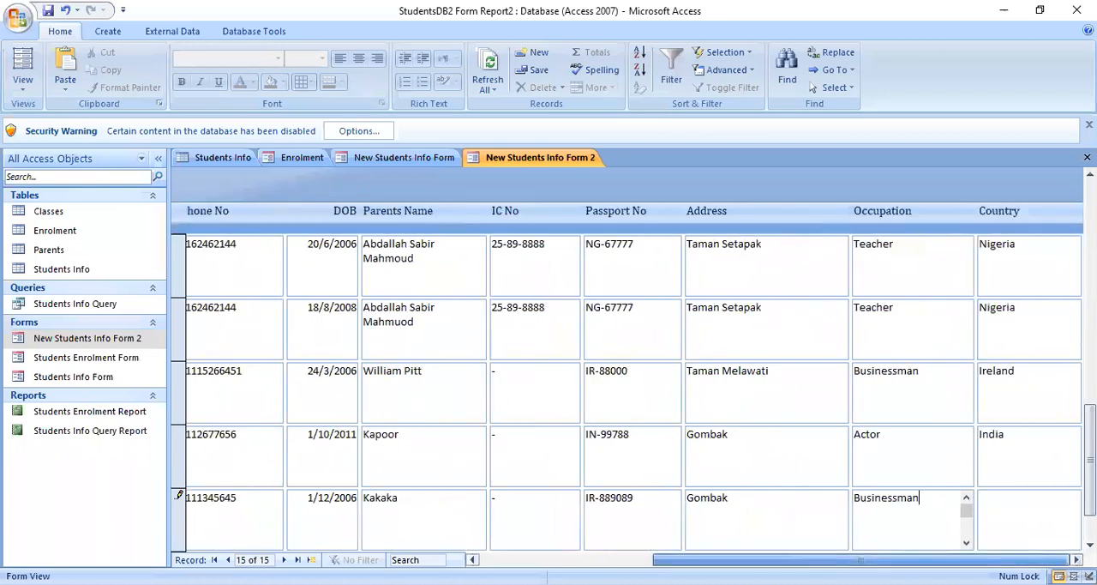
click(1026, 508)
text(Ireland)
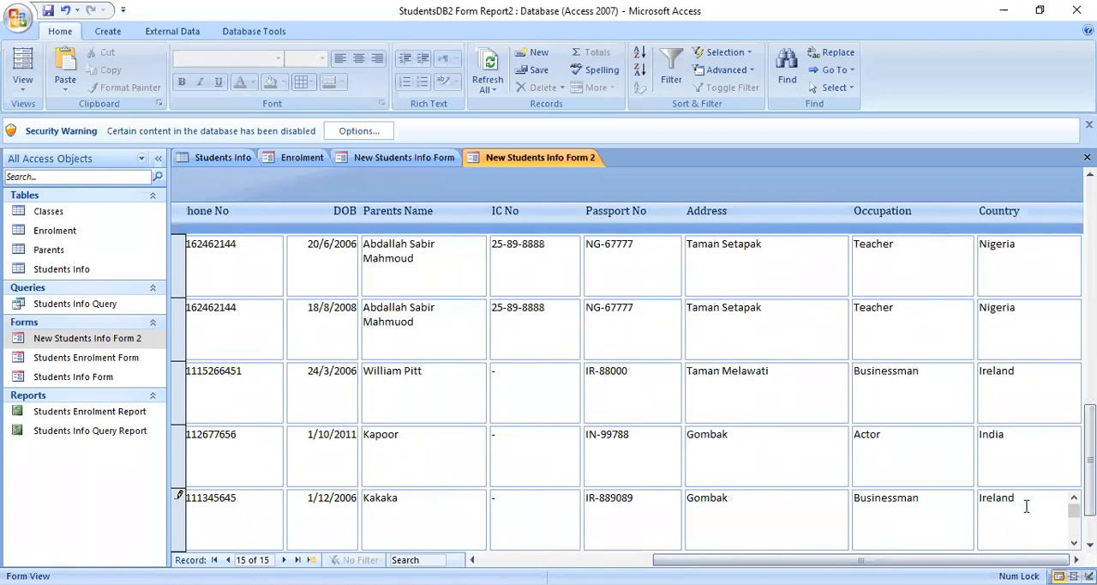
click(48, 10)
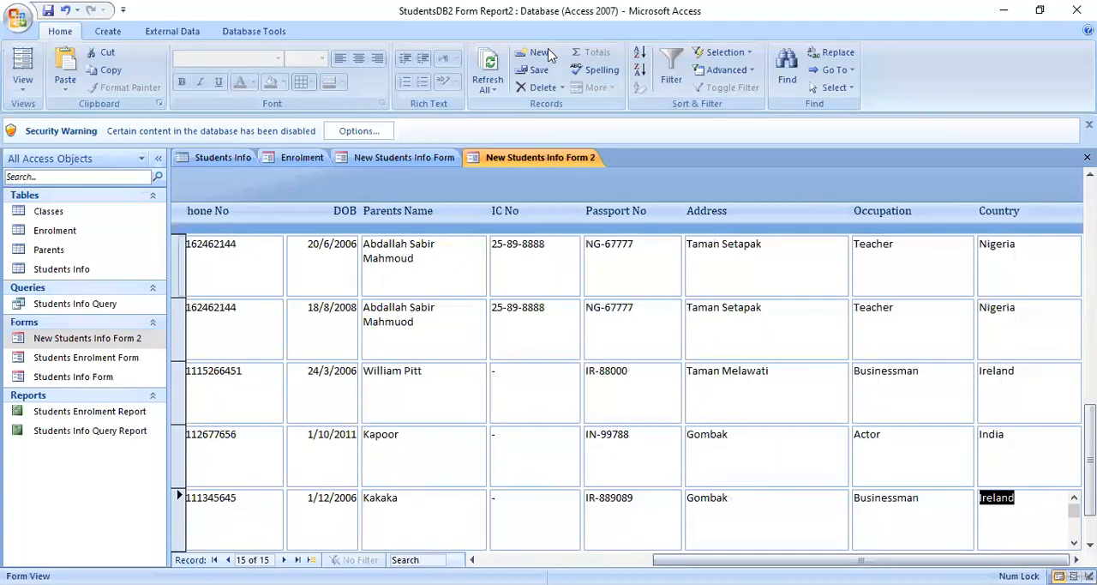
click(538, 75)
- Refresh all records in New Students Info Form 2 and open the Students Info table
click(493, 82)
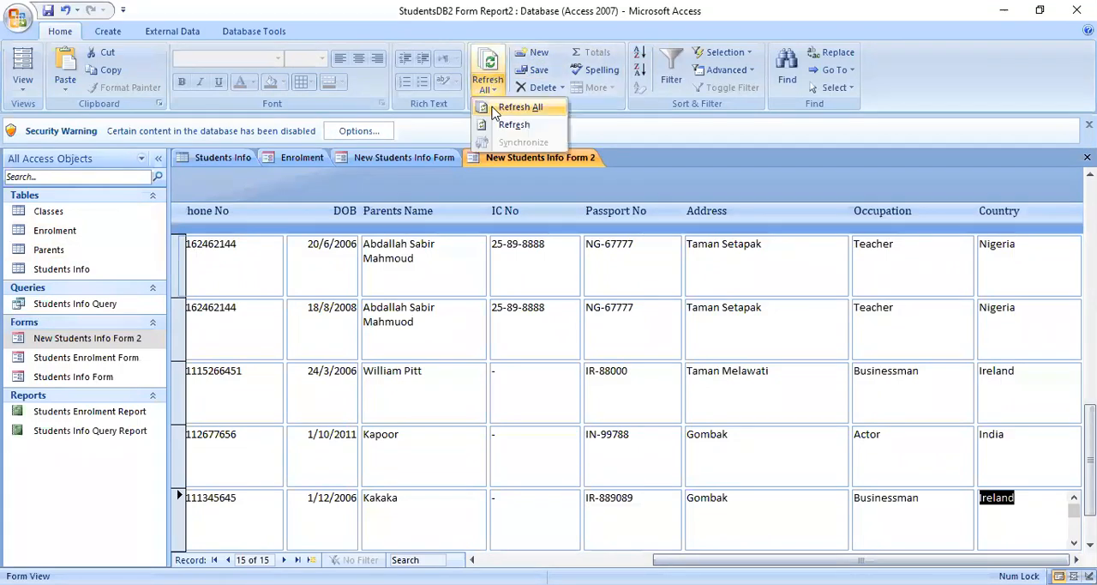
click(519, 107)
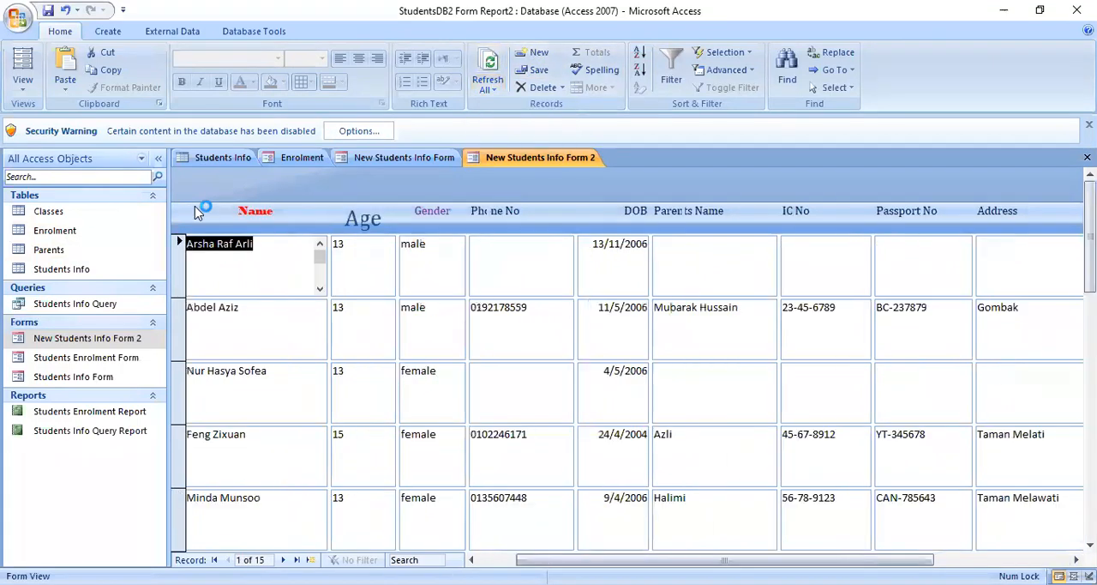
click(96, 271)
double_click(96, 271)
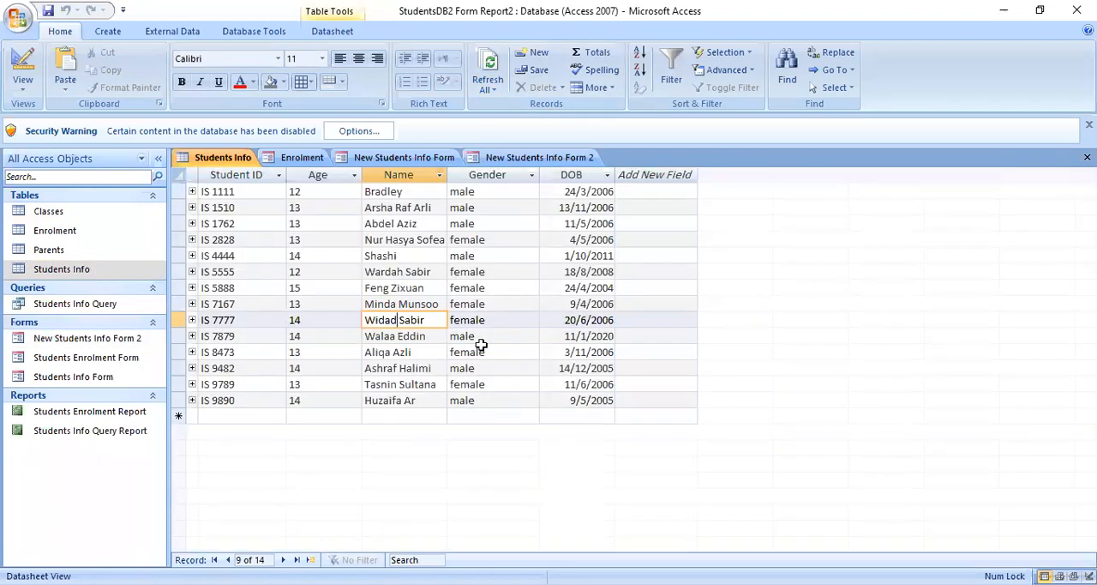
- Look for the newly added student in the Name column of the Students Info table, refreshing all its records
click(403, 208)
click(127, 271)
click(396, 192)
click(394, 209)
click(392, 241)
click(396, 273)
click(405, 321)
click(411, 353)
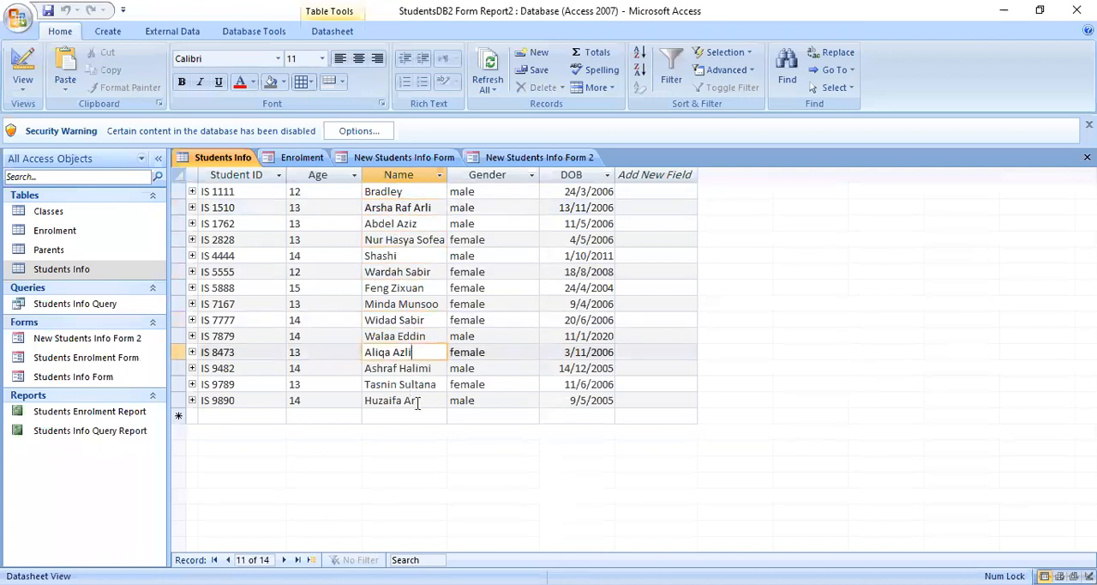
click(418, 401)
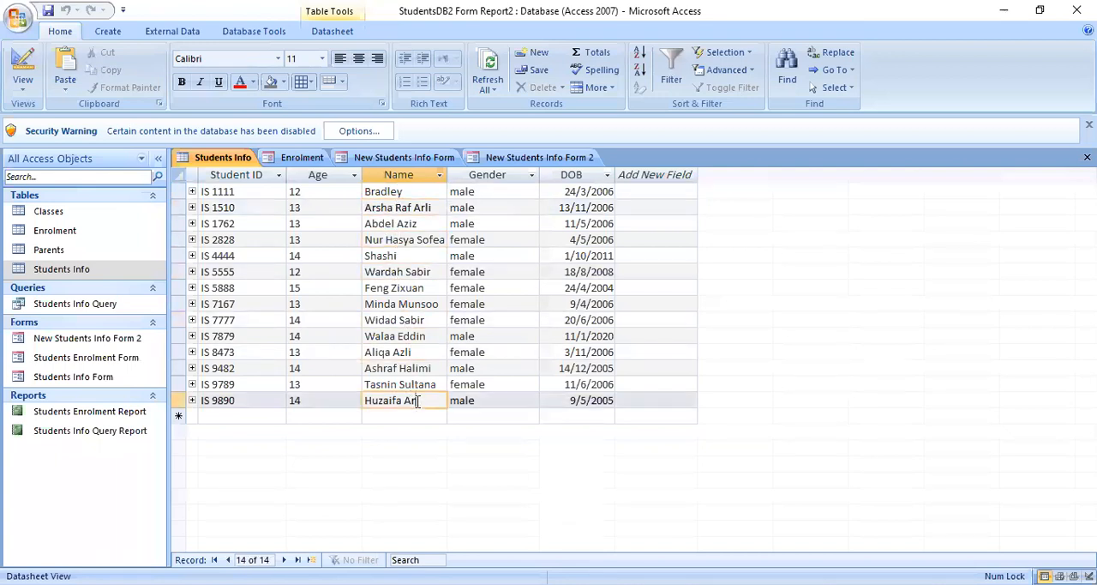
click(421, 354)
click(410, 255)
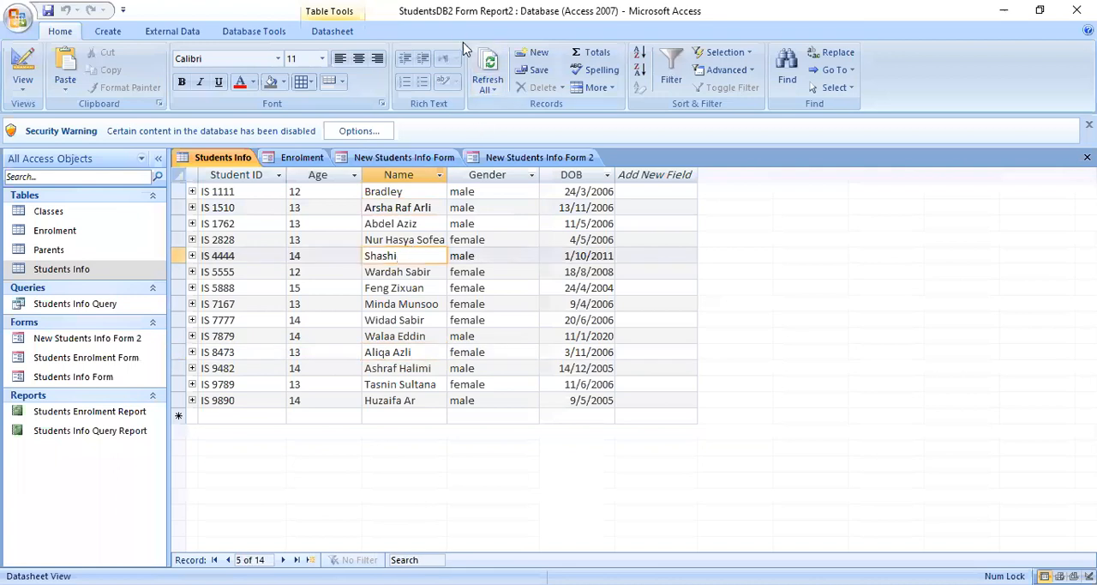
click(488, 69)
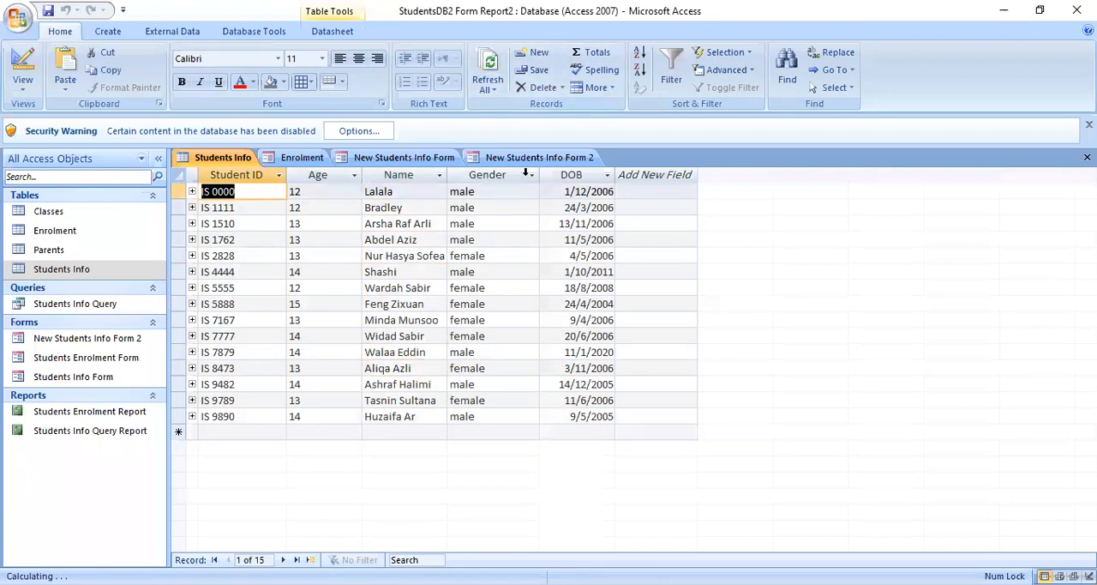
click(383, 193)
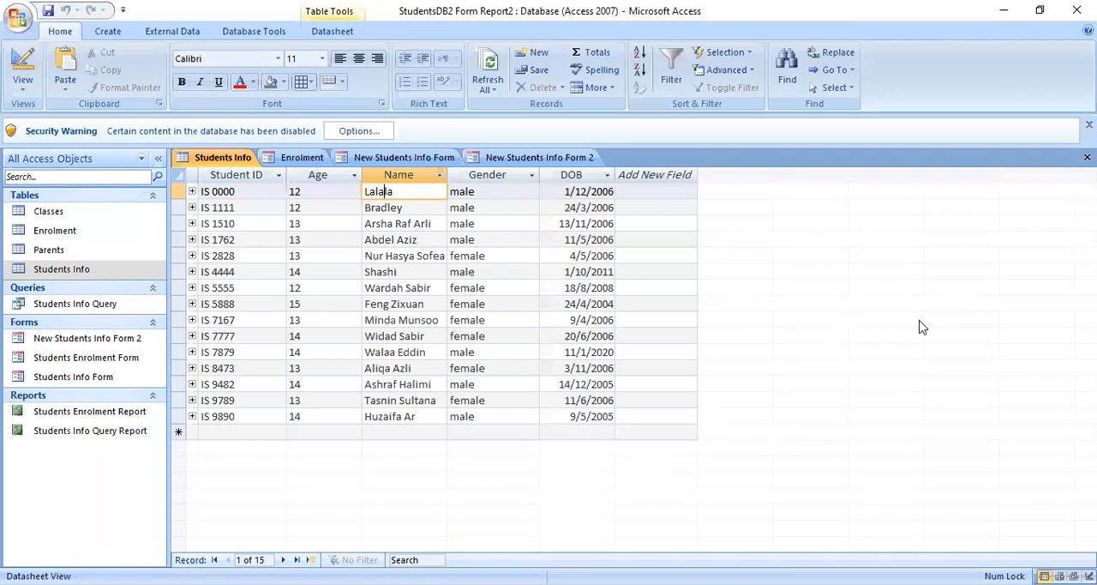
- Open the Parents table and check the entry for the new student's parent
click(45, 274)
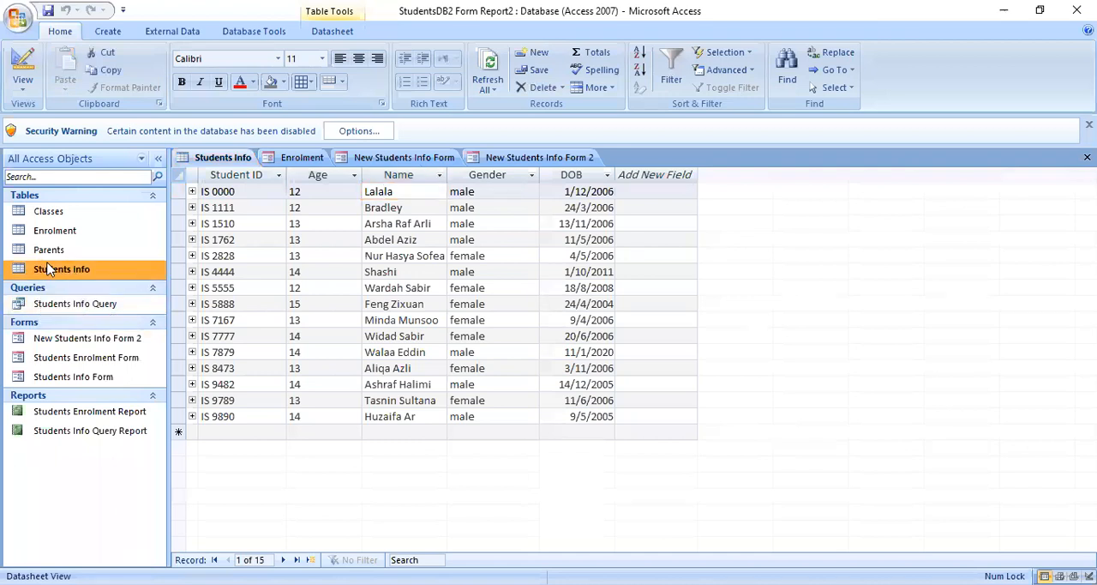
click(51, 256)
double_click(51, 253)
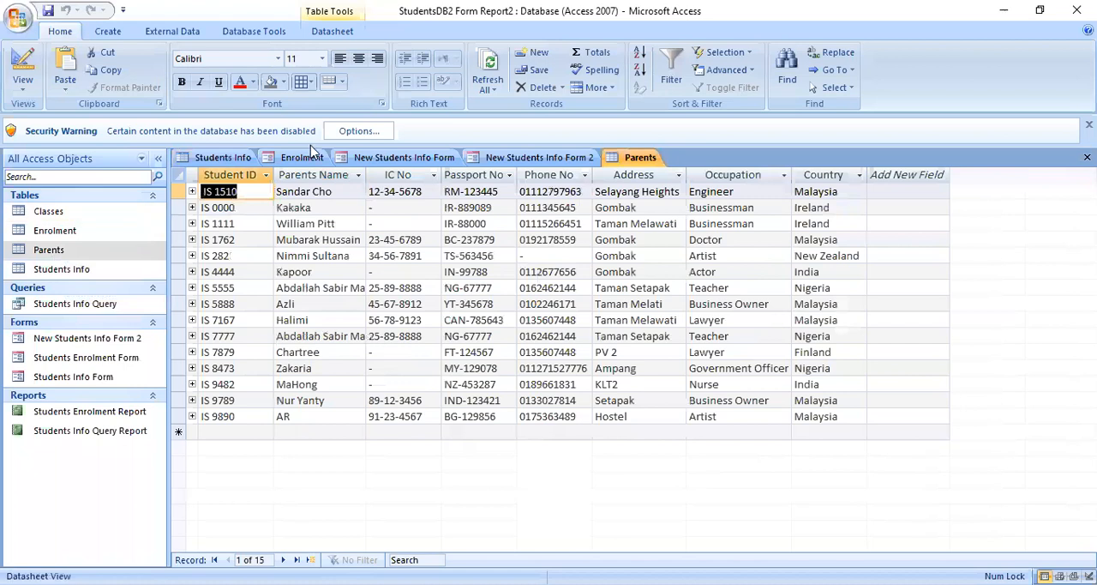
click(313, 208)
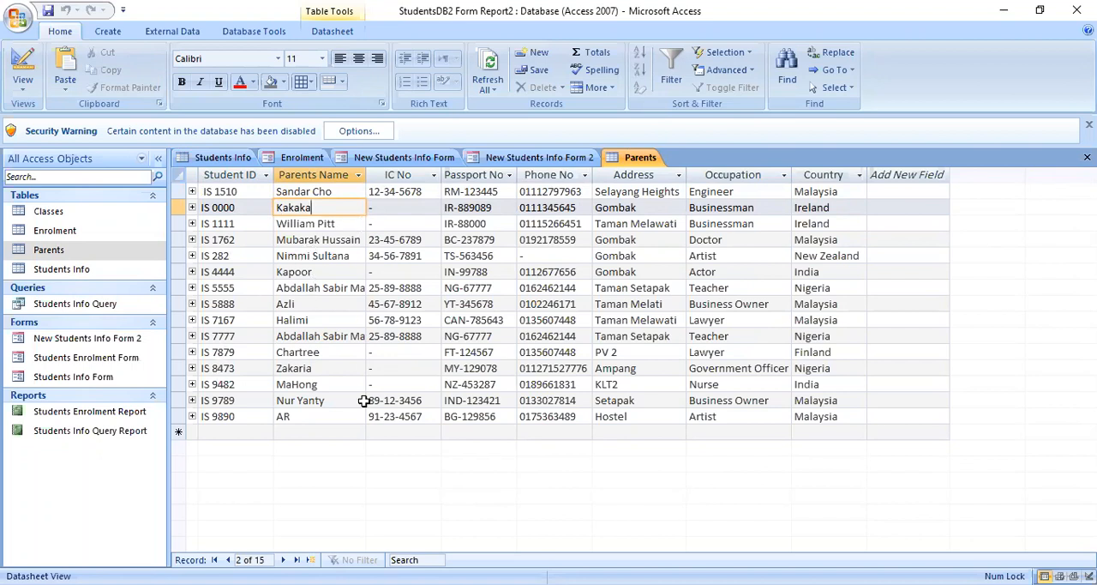
- Review the Students Enrolment Form and the Students Info Form, ending on the Students Enrolment Form
click(86, 256)
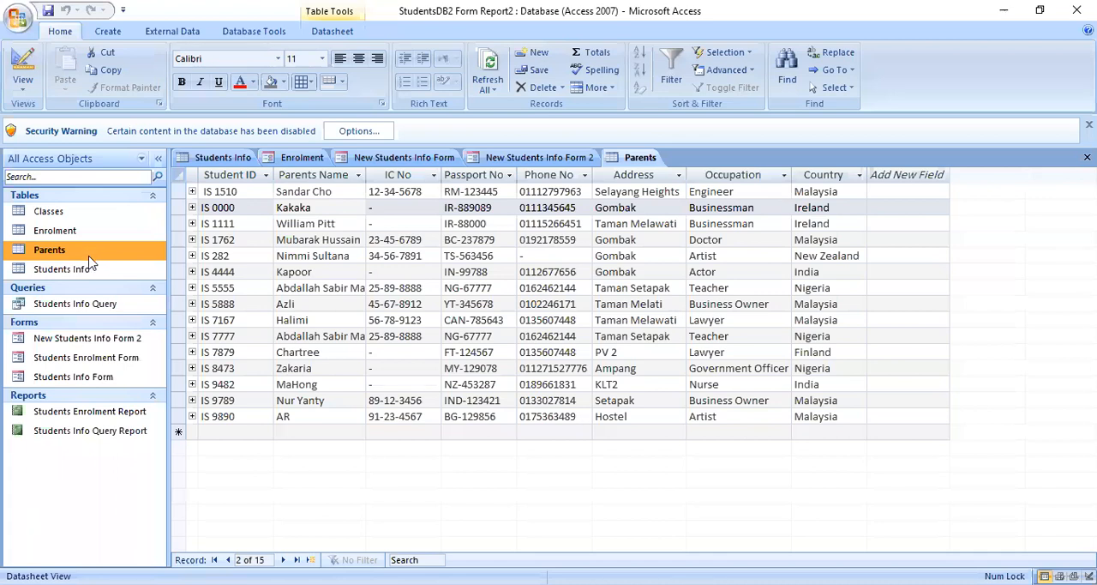
click(88, 274)
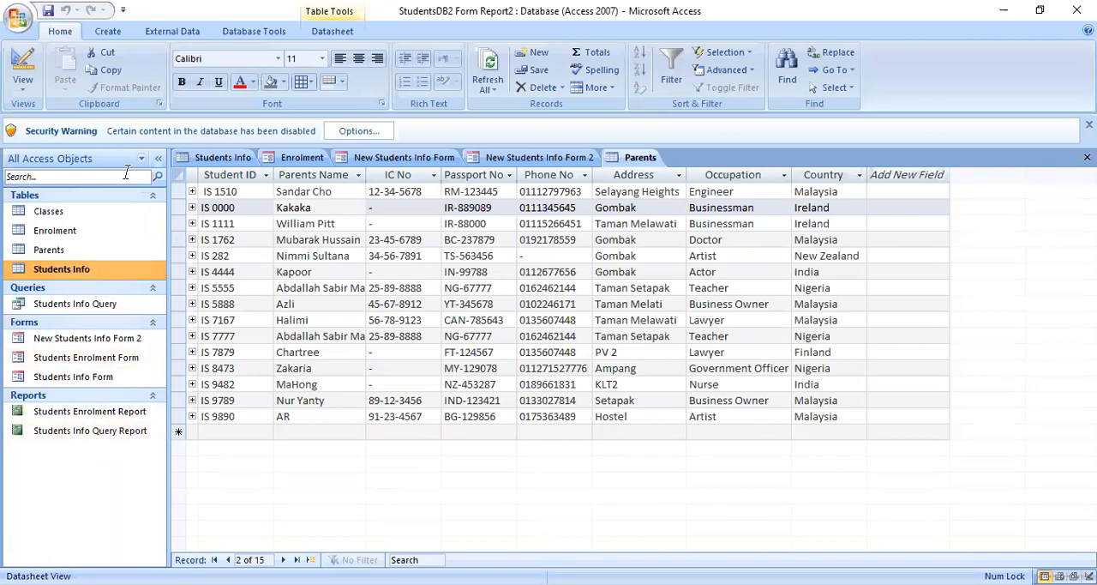
double_click(117, 365)
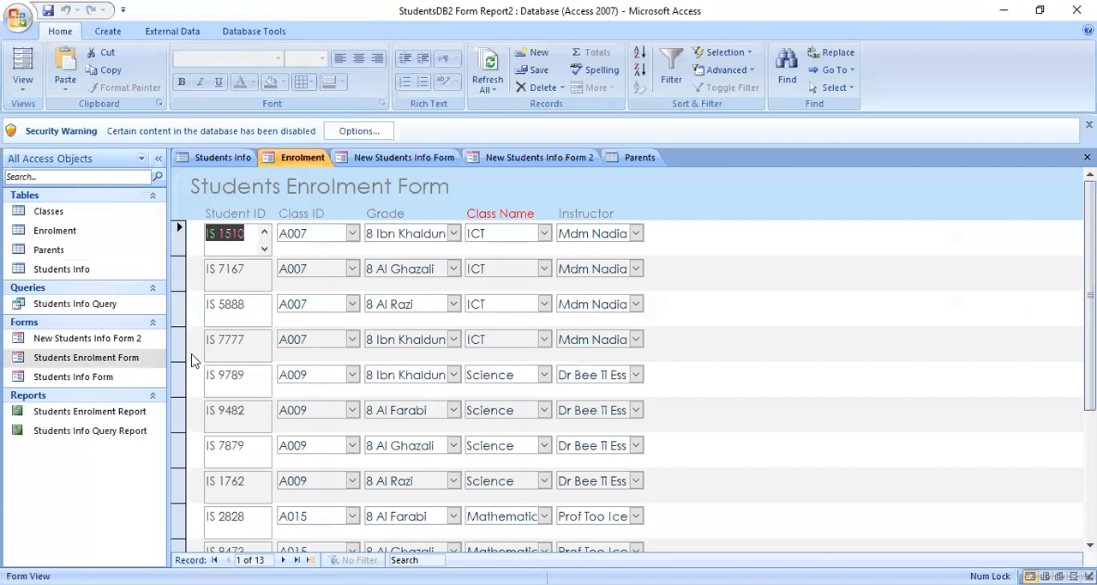
double_click(130, 382)
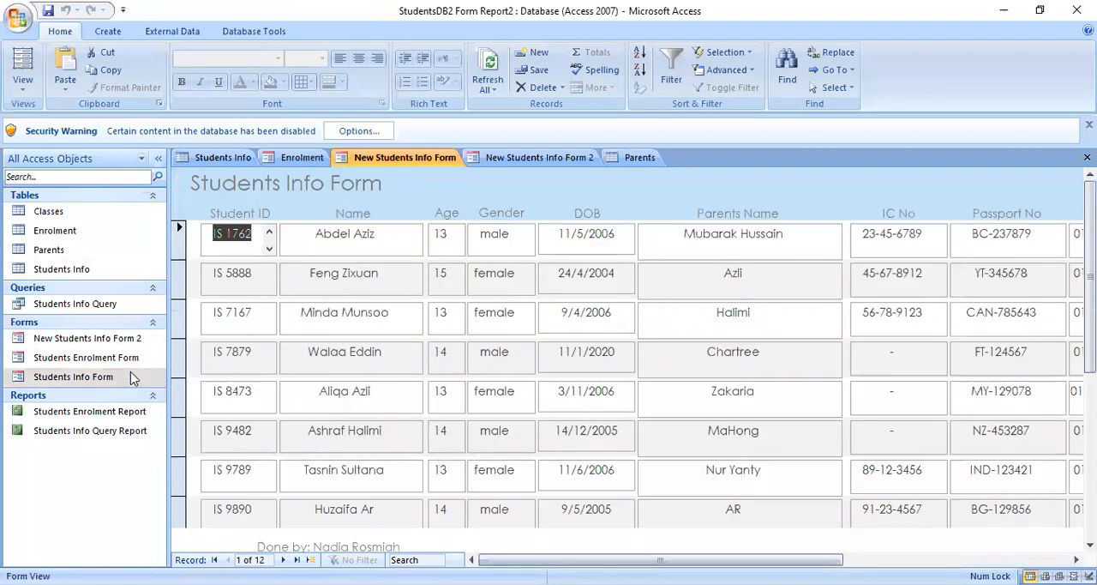
mouse_move(660, 560)
mouse_down()
mouse_move(887, 560)
mouse_move(658, 560)
mouse_up()
double_click(130, 363)
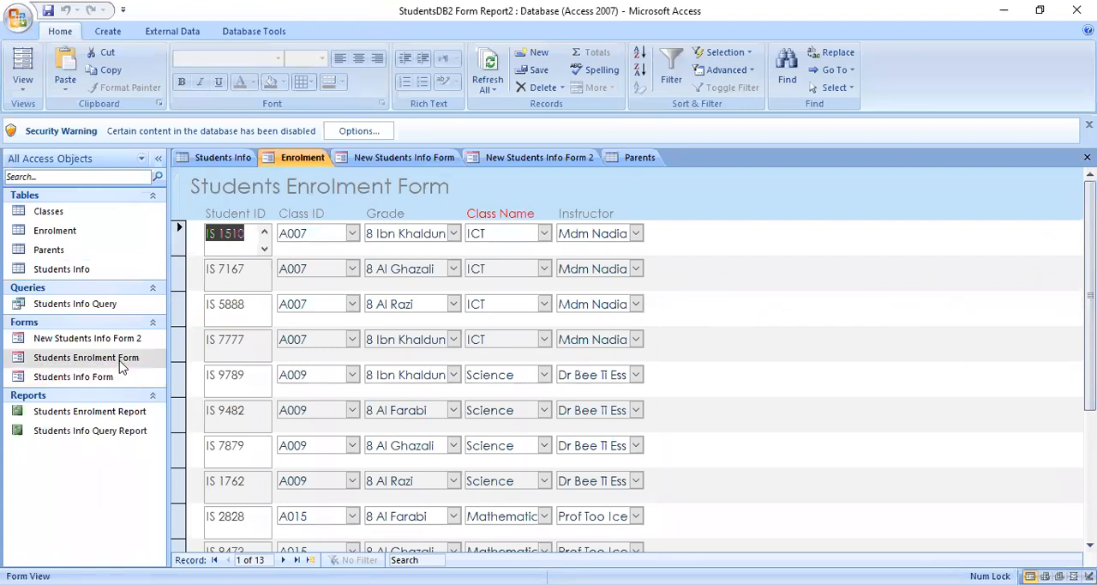
click(120, 341)
click(150, 356)
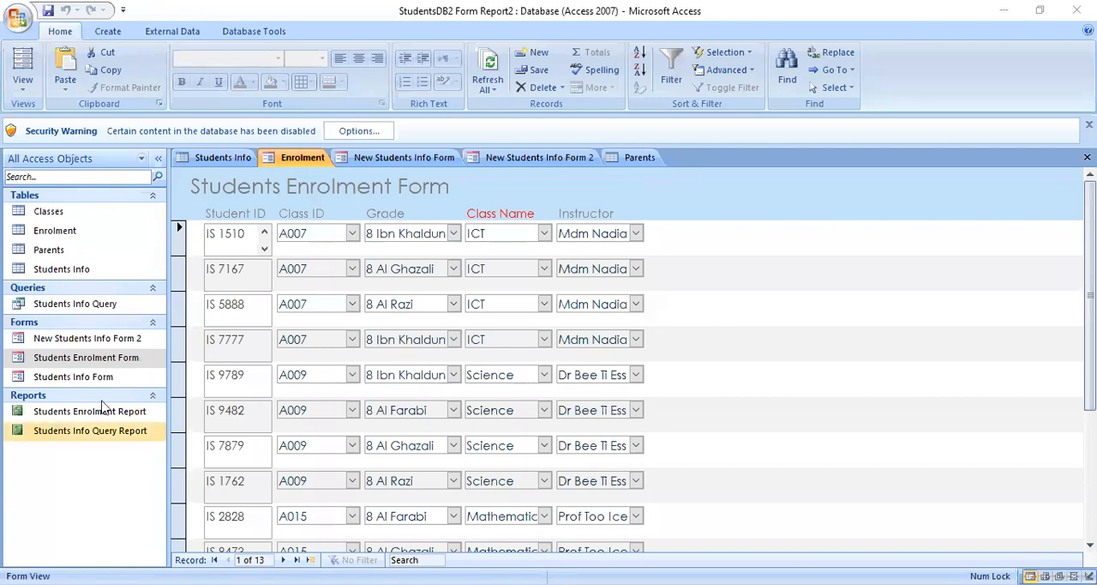
click(85, 378)
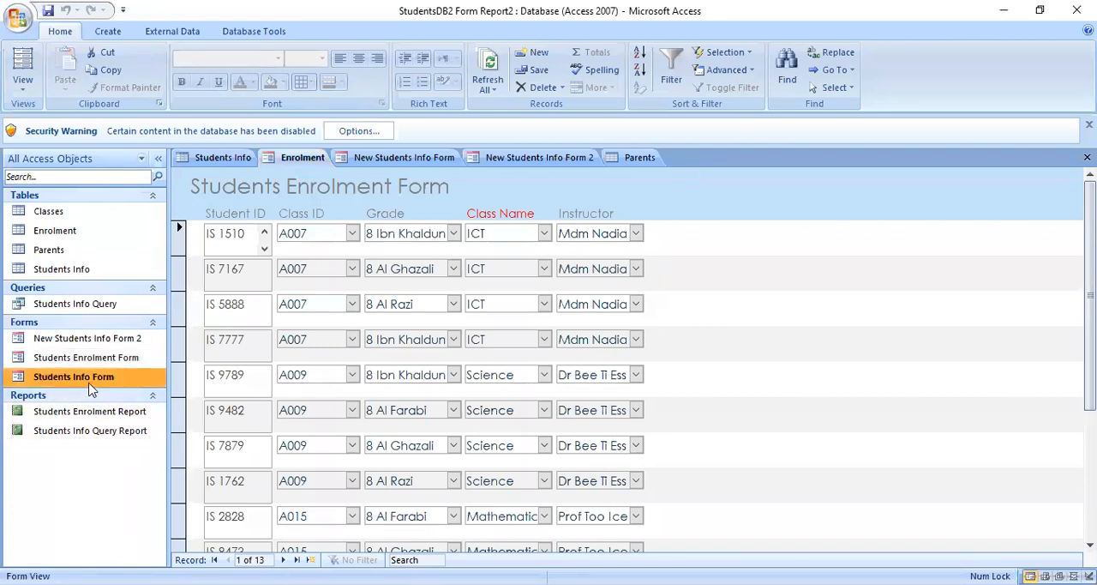
click(117, 364)
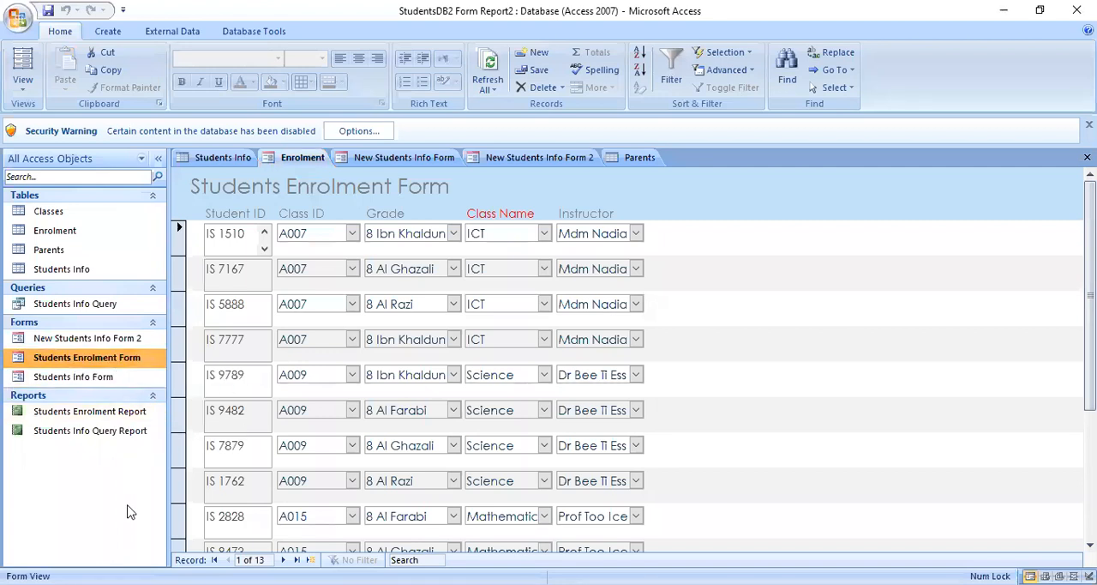
click(129, 342)
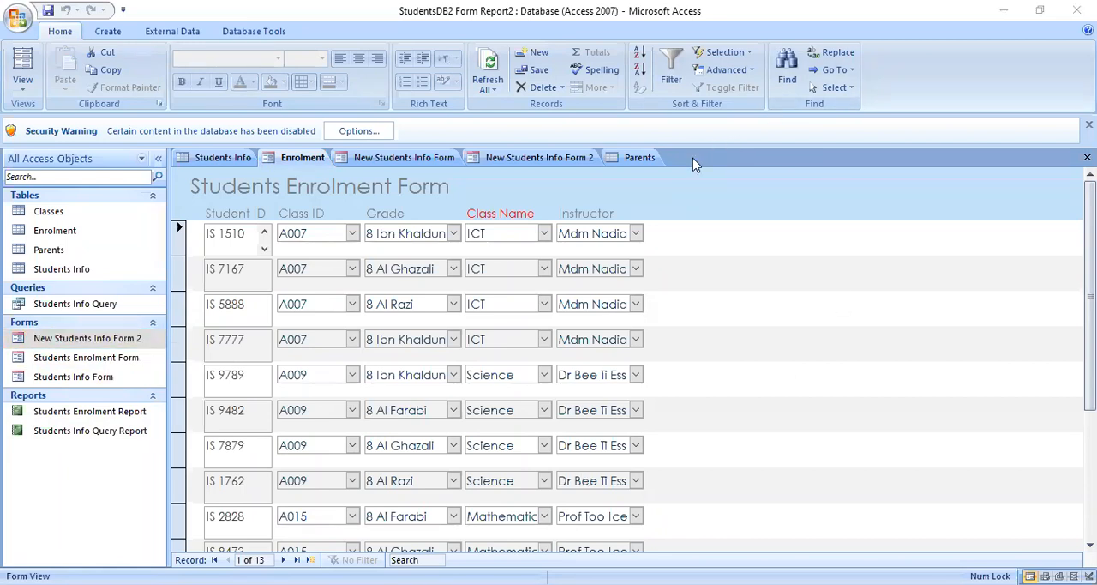
click(857, 348)
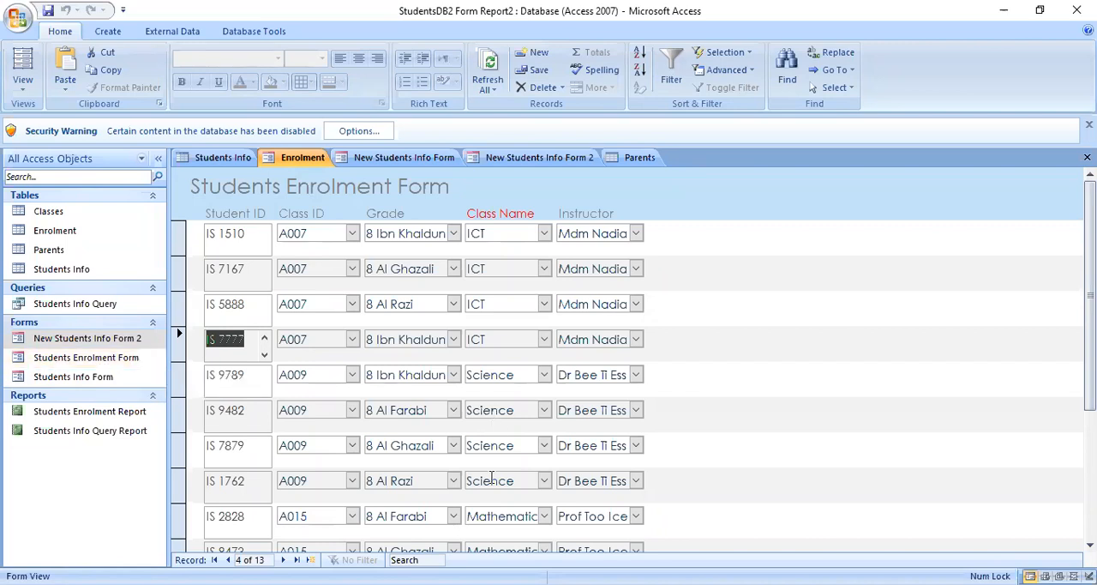
key(Down)
key(Down)
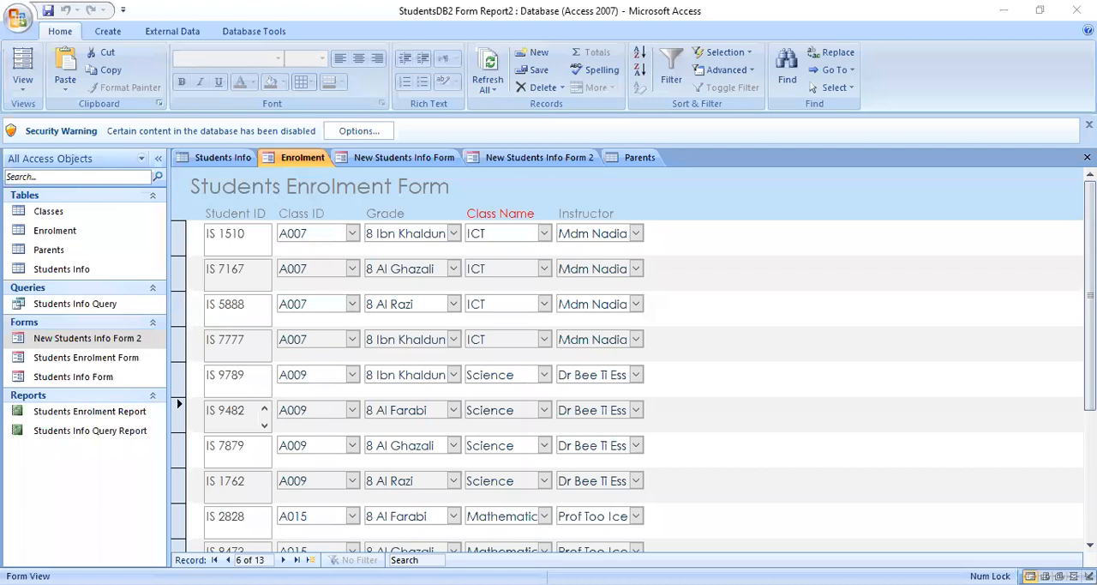
click(831, 359)
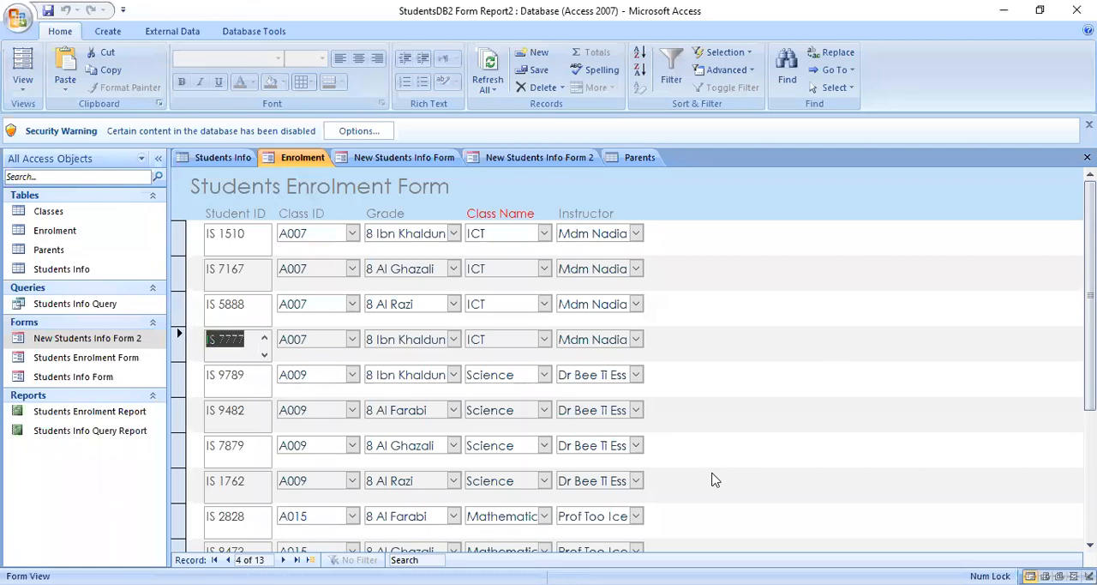